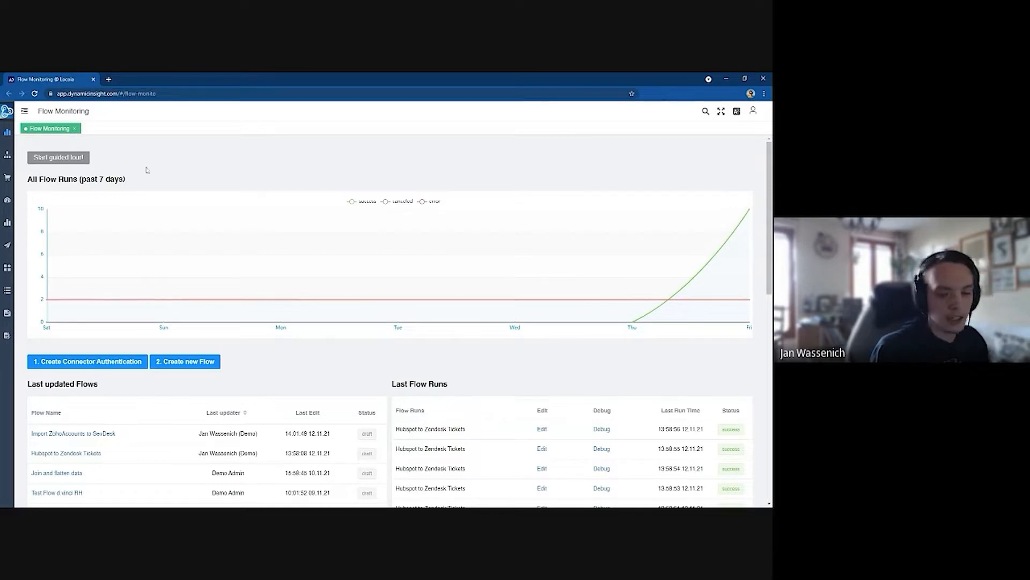
click(24, 110)
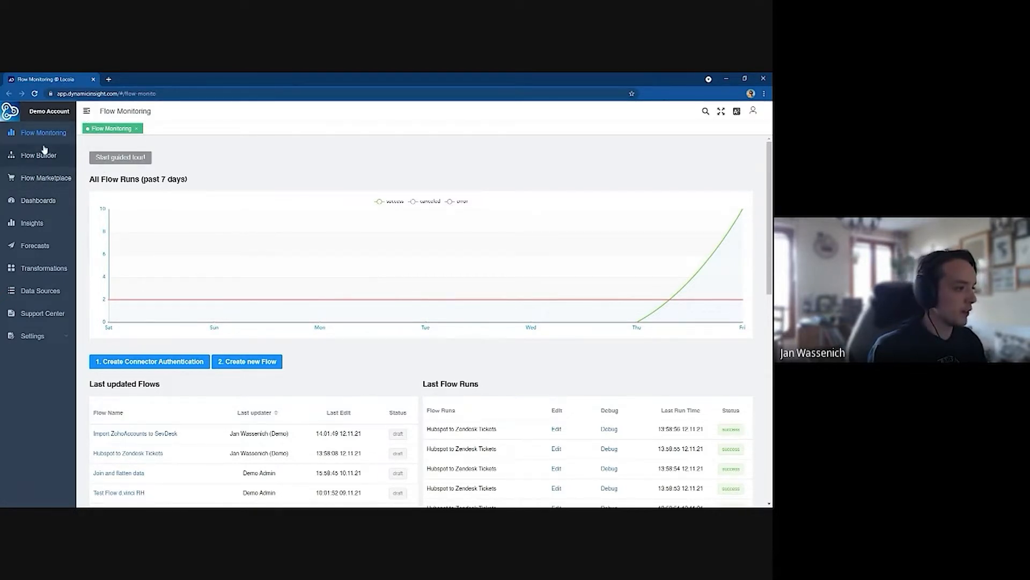
click(88, 111)
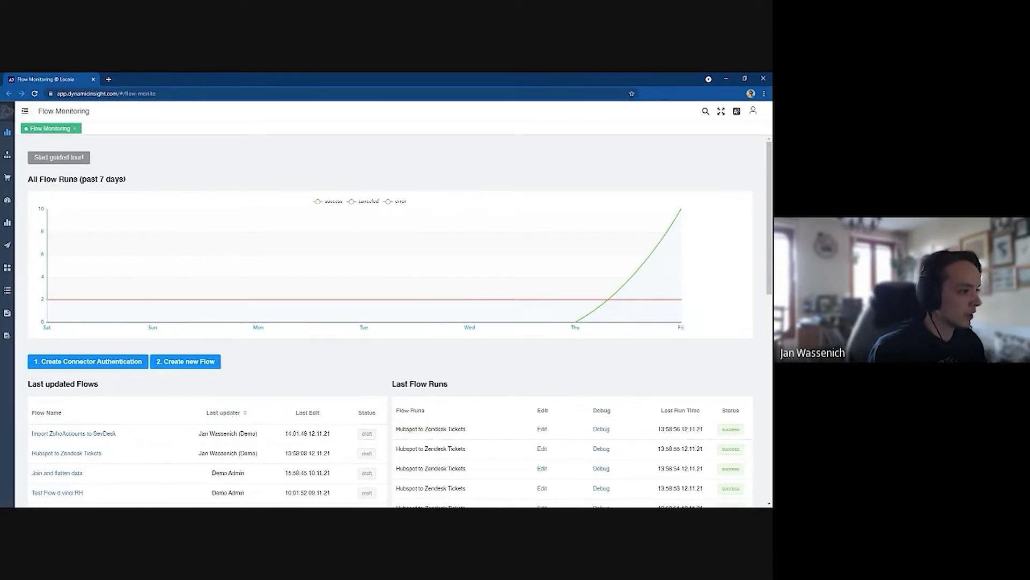
click(24, 111)
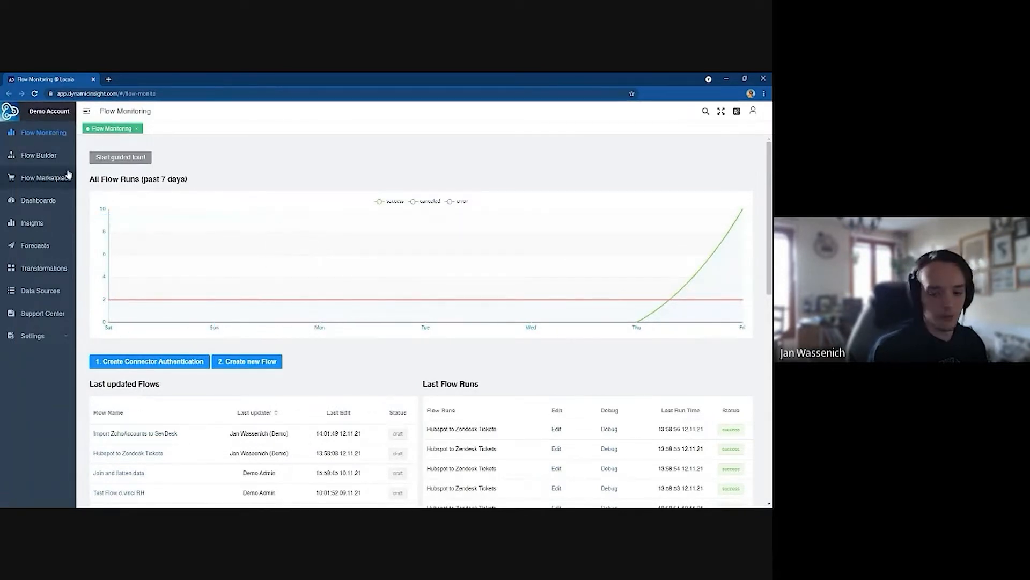
click(87, 112)
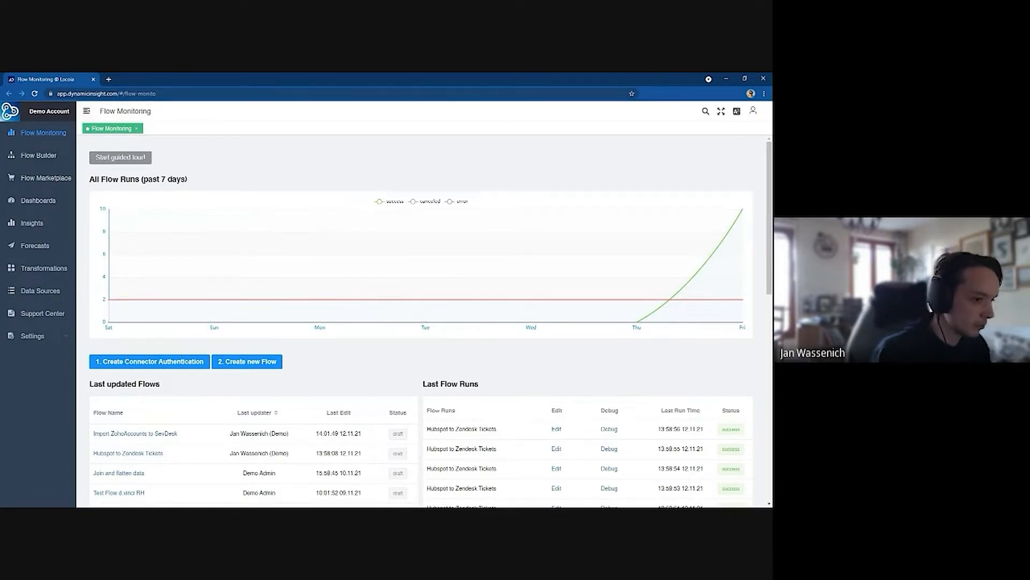
click(739, 114)
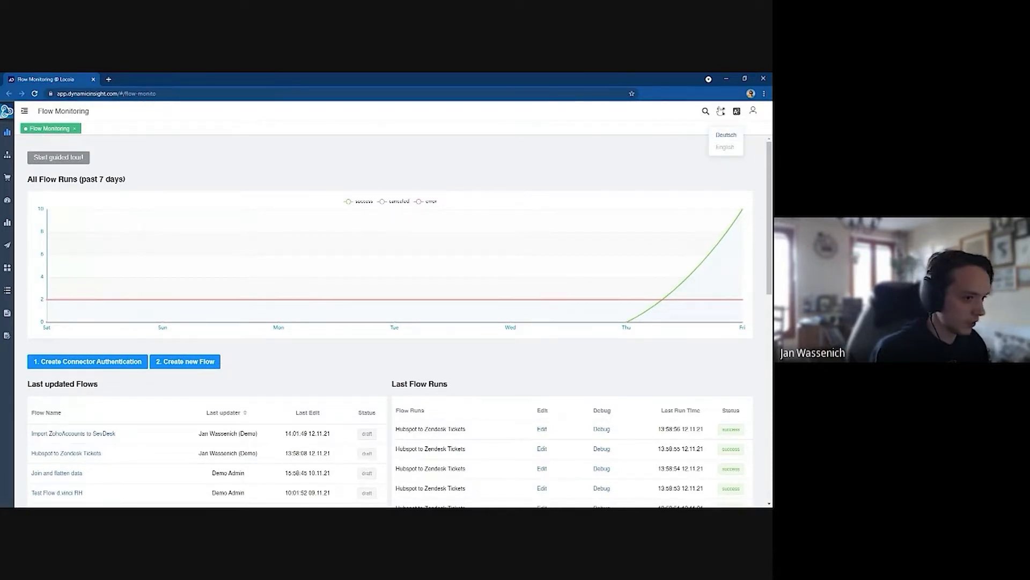
click(739, 112)
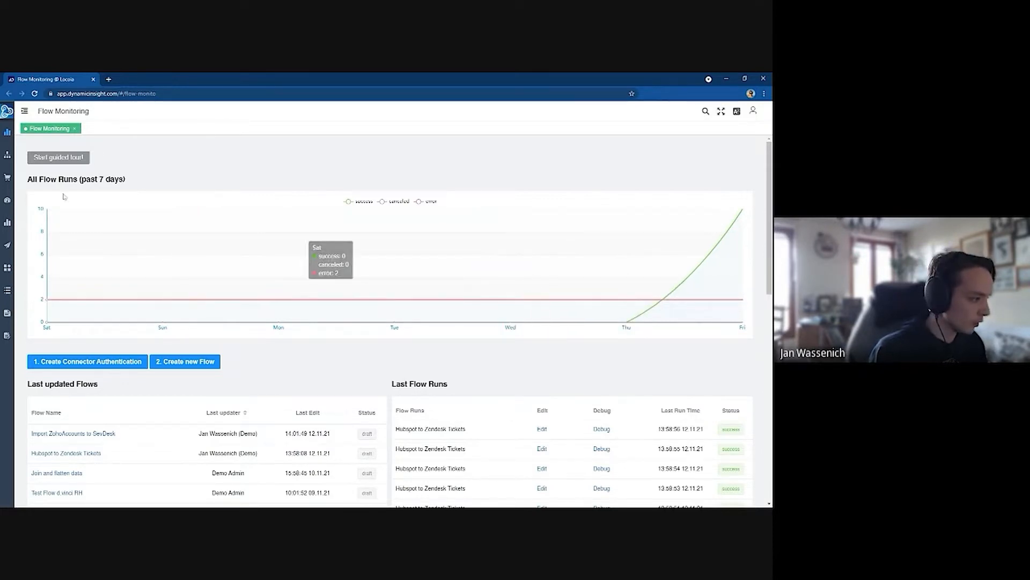
Step: Expand the navigation with its Settings entries, and open the Support Center documentation to view its table of contents
click(24, 111)
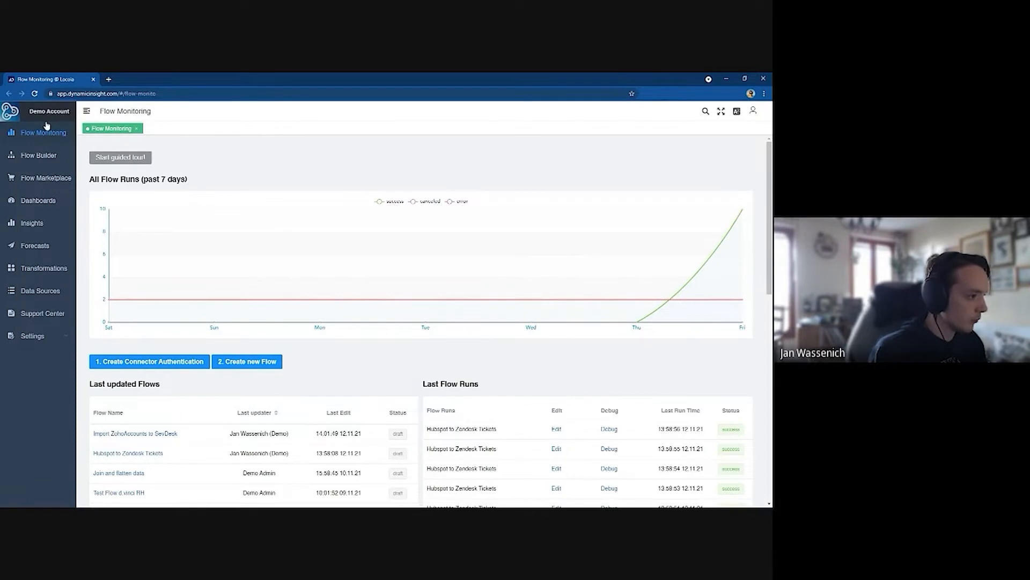
click(60, 336)
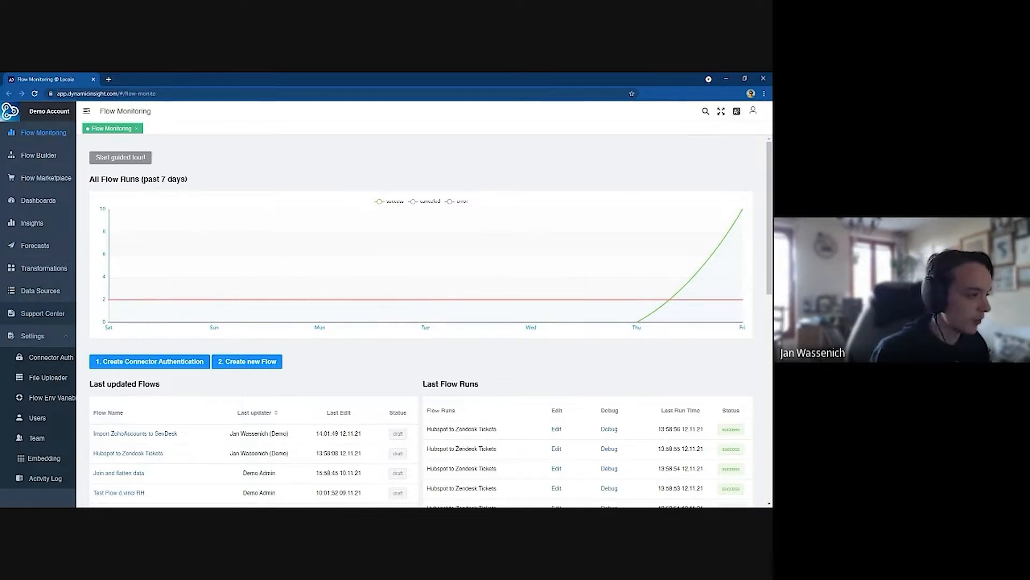
click(35, 314)
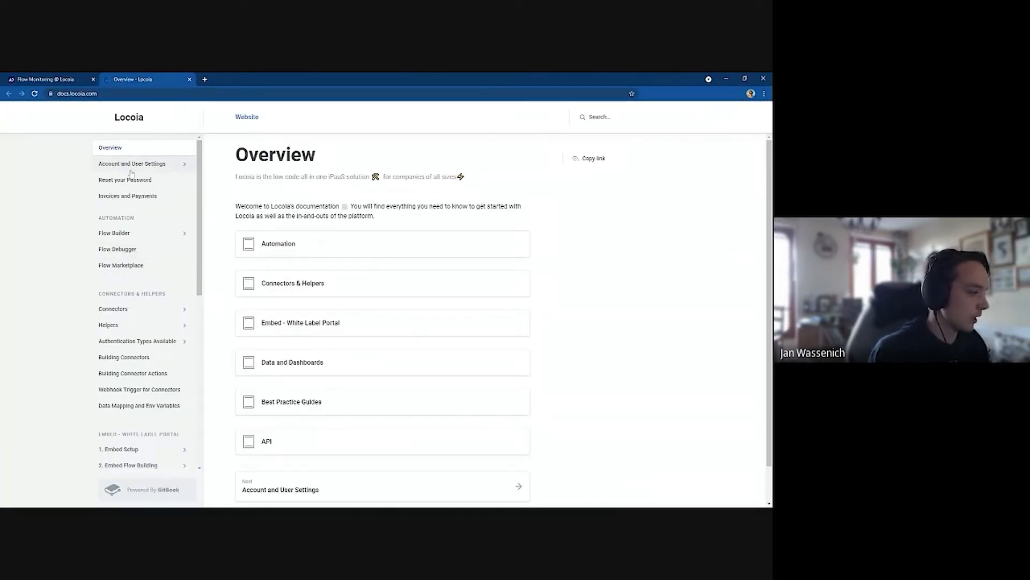
scroll(133, 183, down, 3)
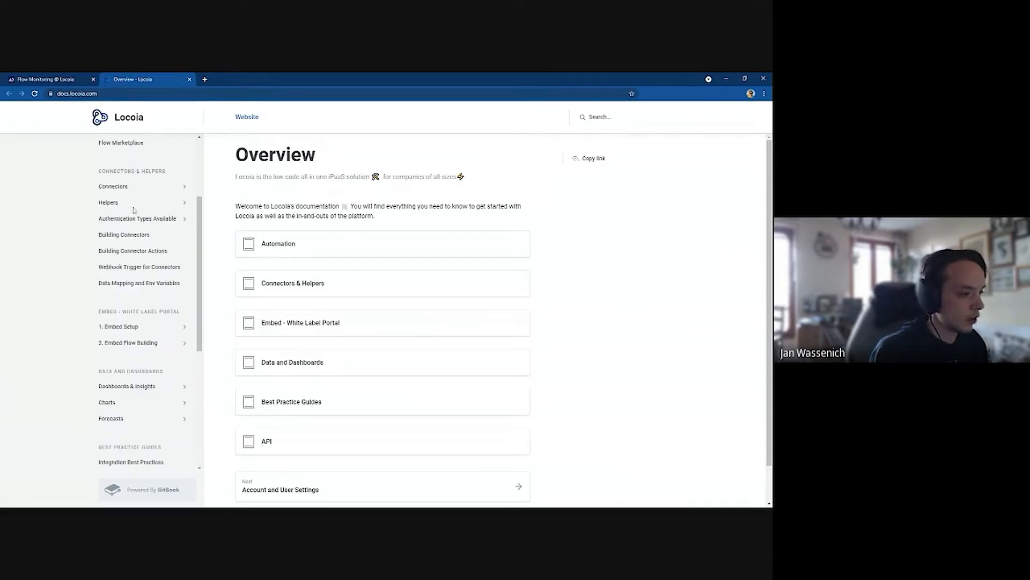
scroll(134, 212, down, 6)
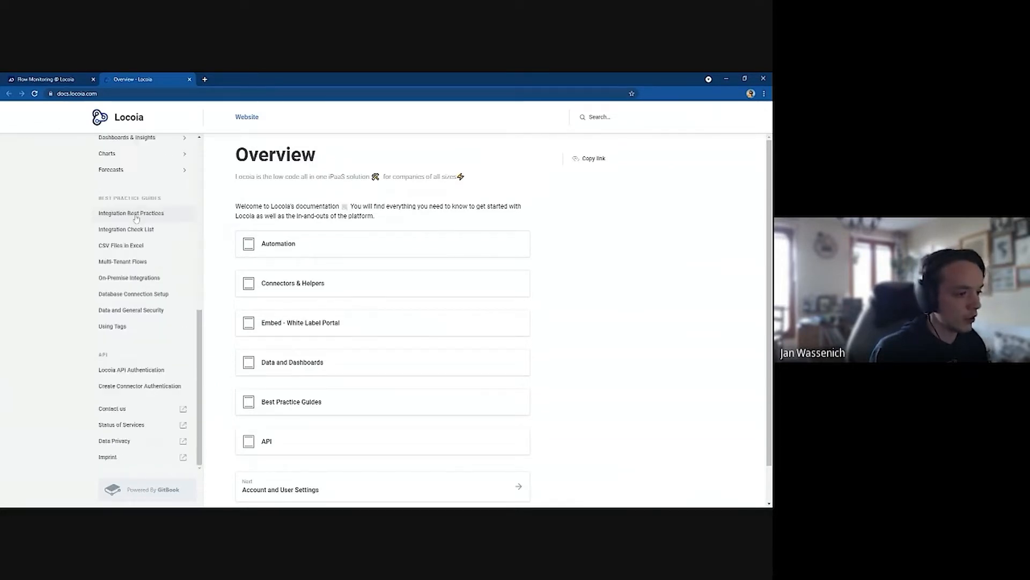
scroll(136, 218, up, 10)
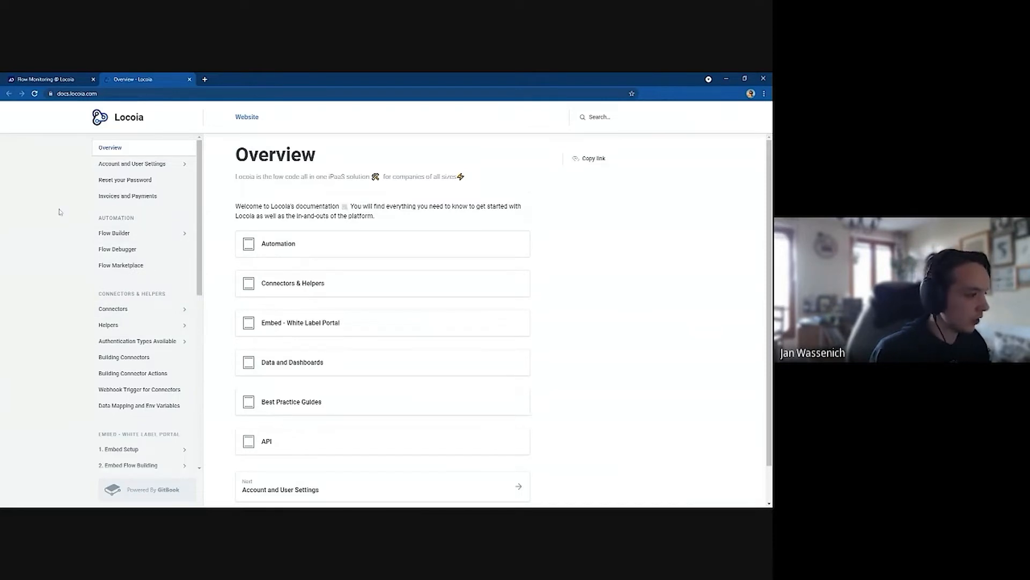
Step: Open the Flow Builder documentation page and look through its subtopics, including those under Jinja Template Language
click(148, 233)
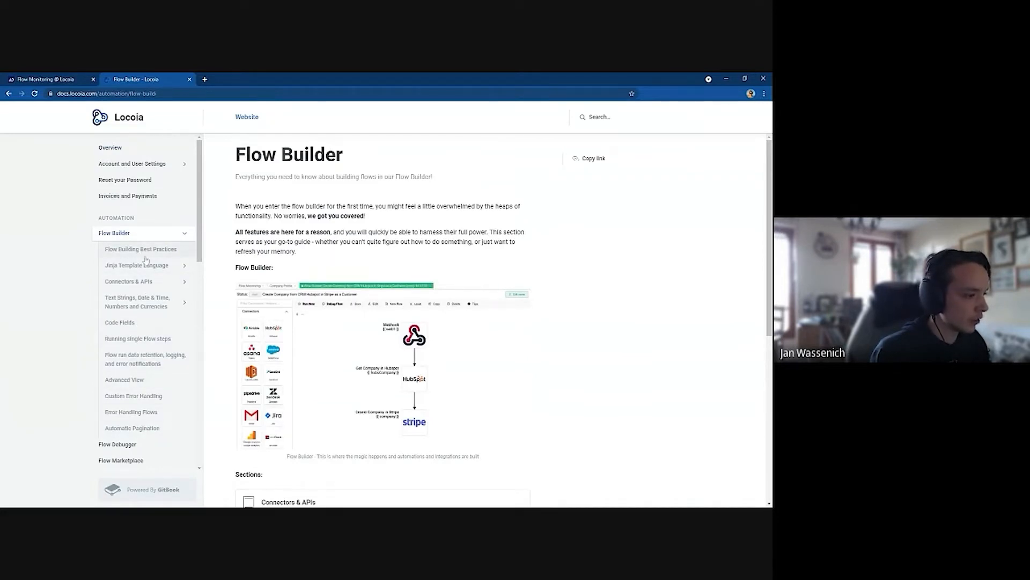
click(184, 265)
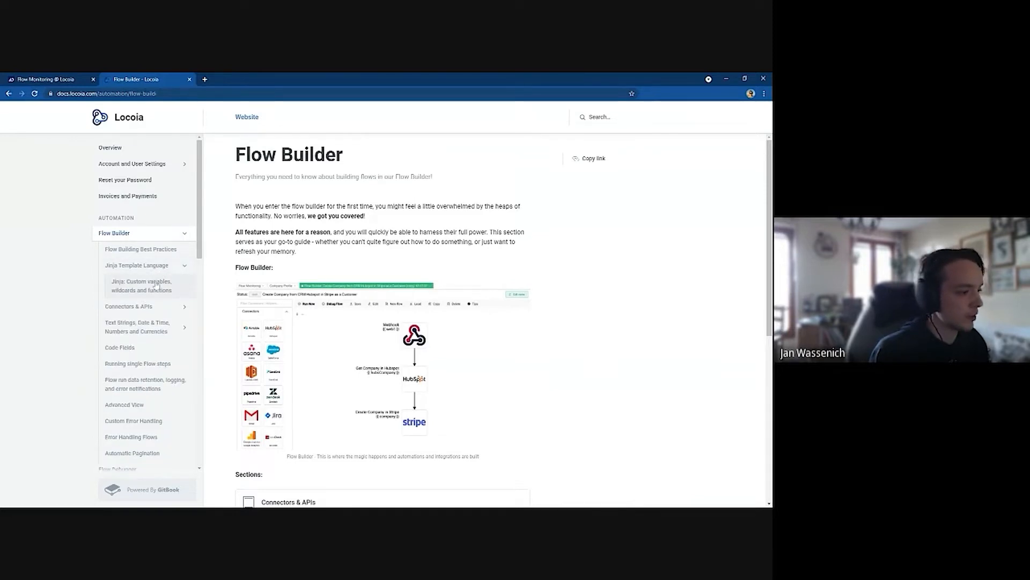
scroll(152, 287, down, 1)
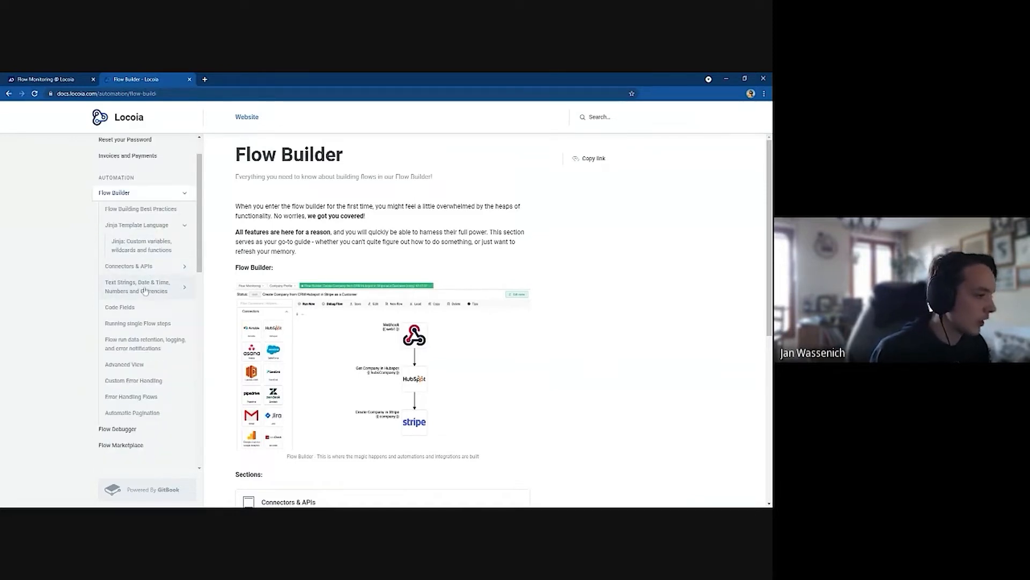
scroll(149, 260, down, 1)
scroll(150, 261, down, 4)
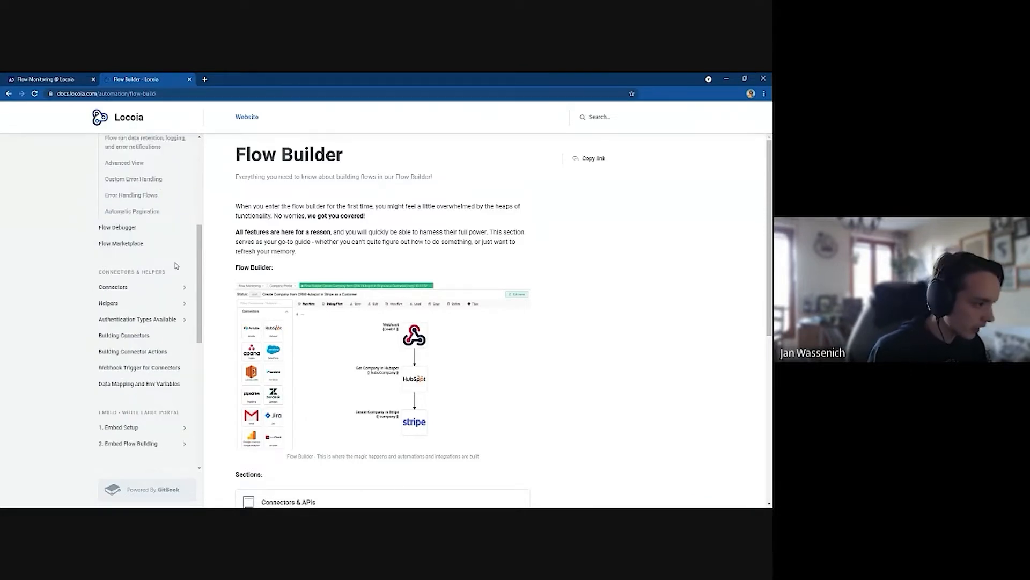
Step: Expand the Connectors and Helpers sections of the documentation and look through their entries
click(183, 288)
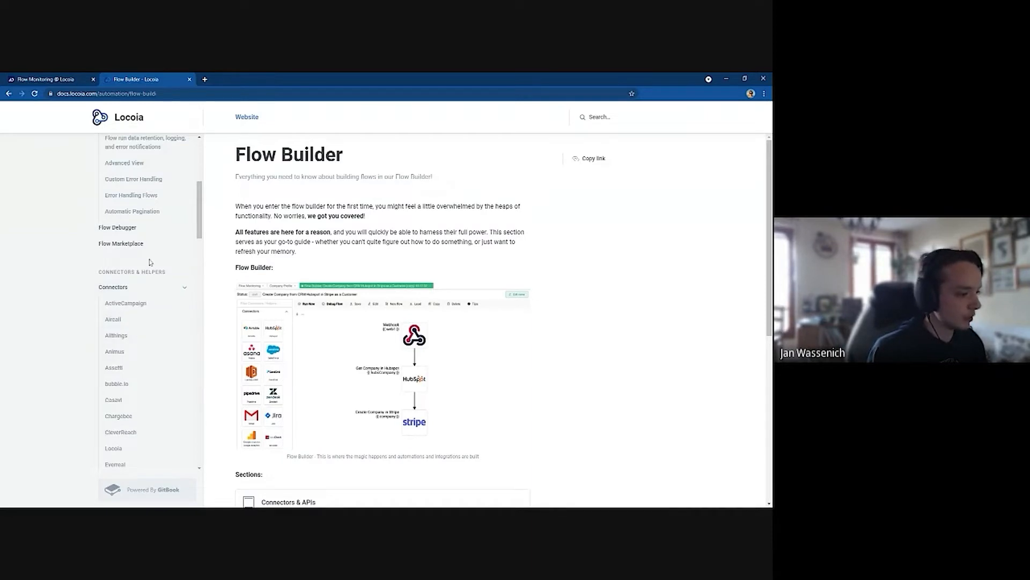
scroll(134, 225, down, 3)
scroll(131, 219, down, 12)
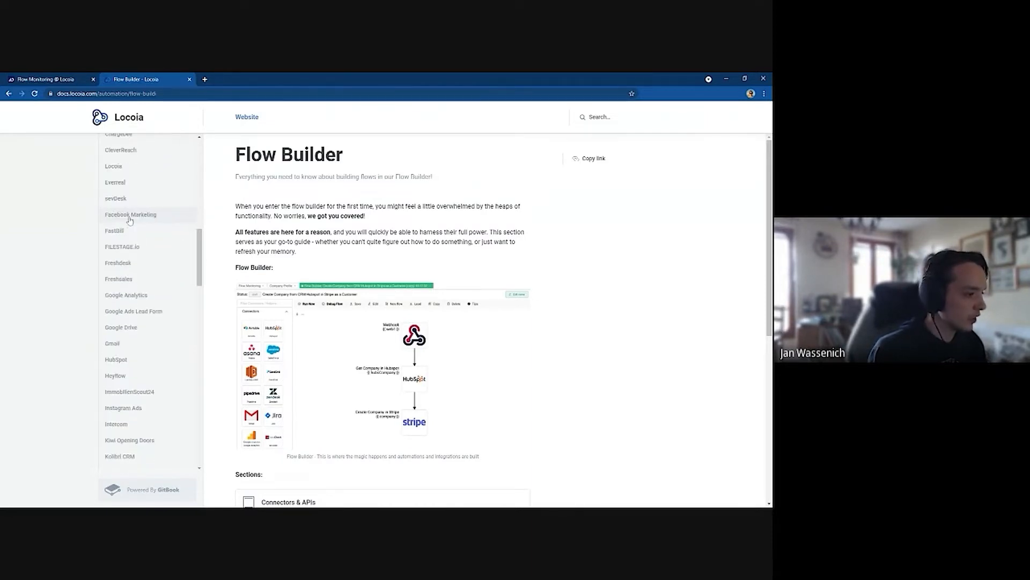
scroll(129, 213, down, 5)
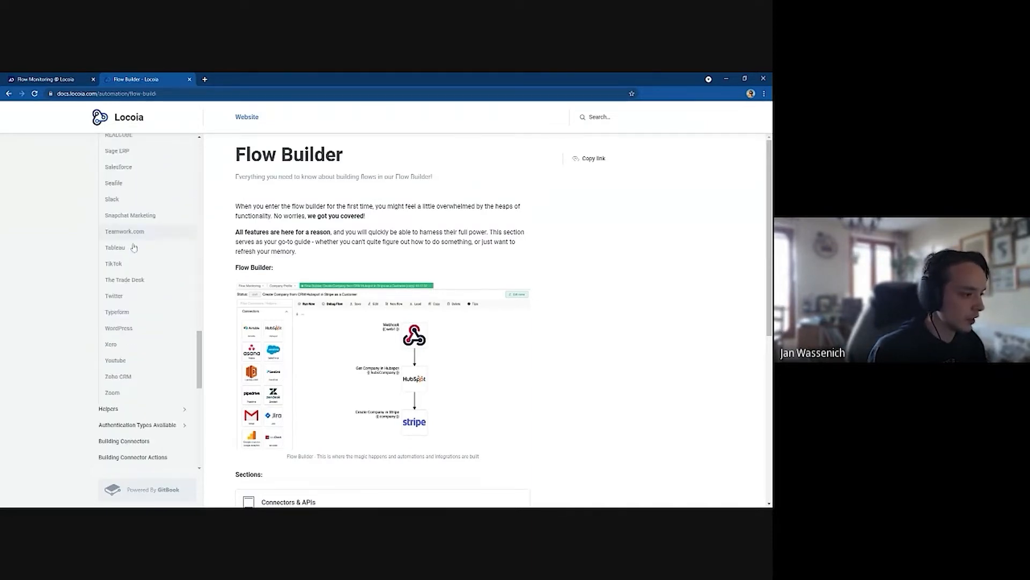
click(184, 329)
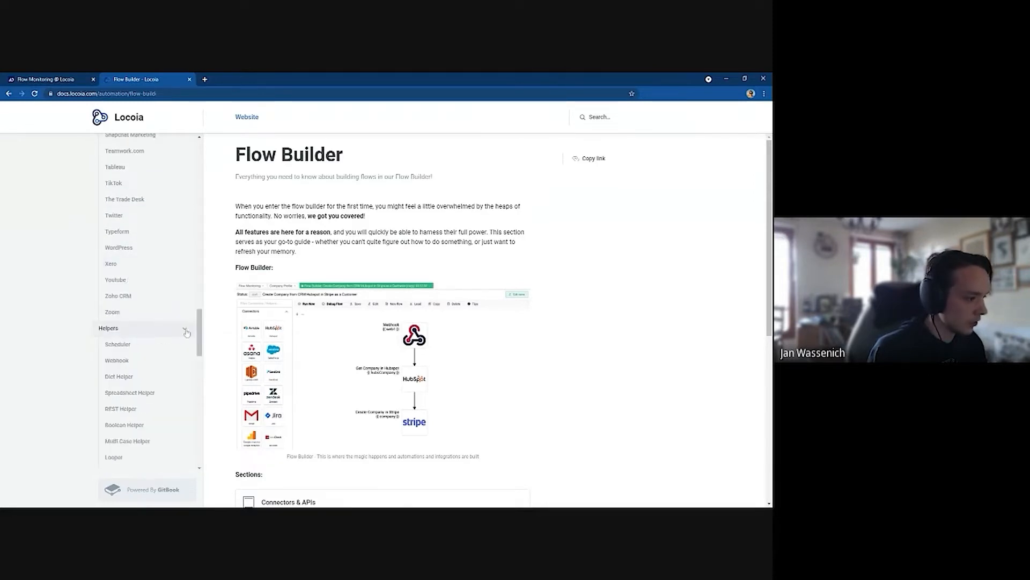
scroll(166, 282, down, 2)
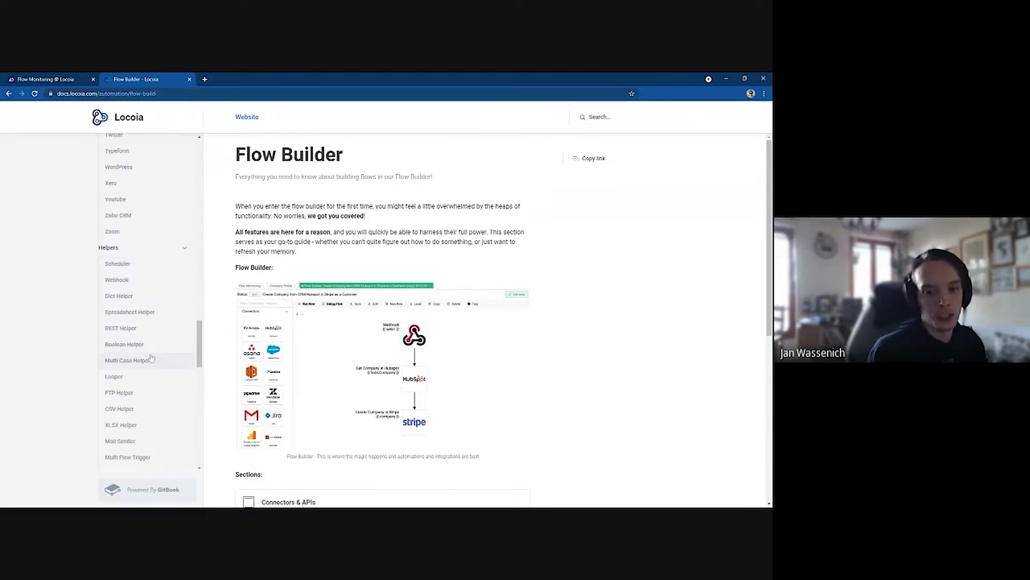
scroll(142, 321, down, 2)
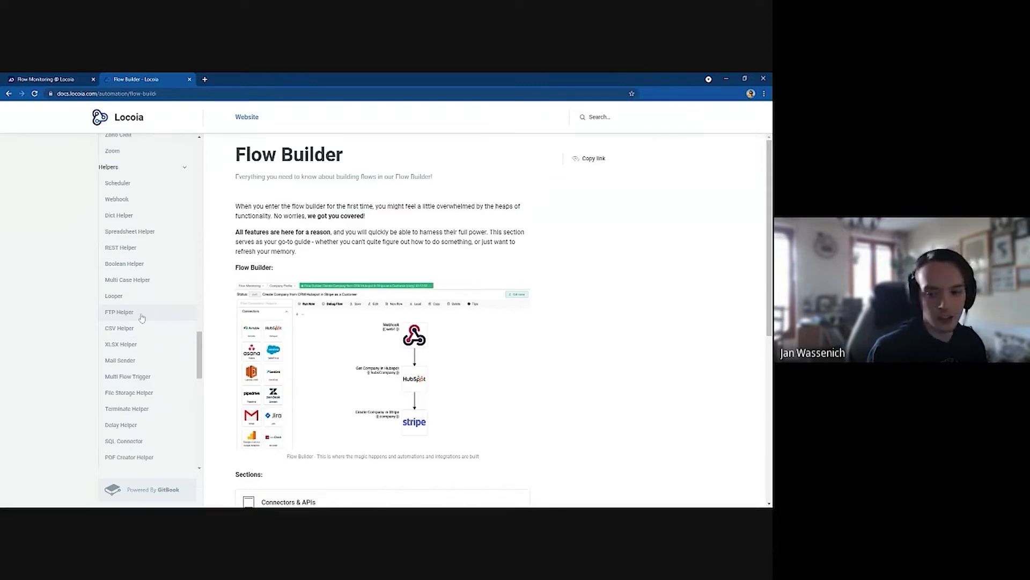
Step: Return to the Locoia platform from the documentation and view the list of flows in the Flow Builder
click(46, 79)
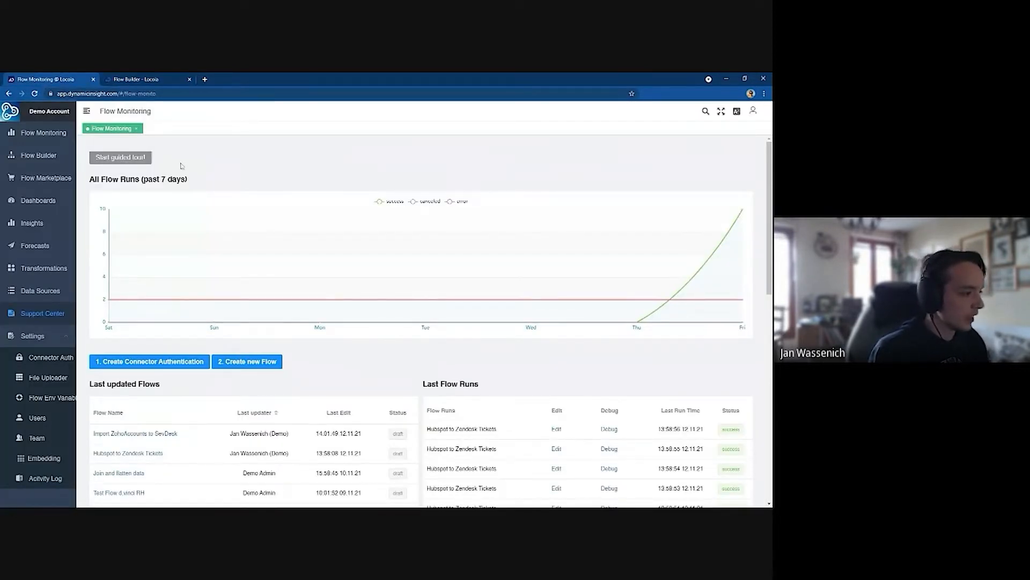
click(38, 155)
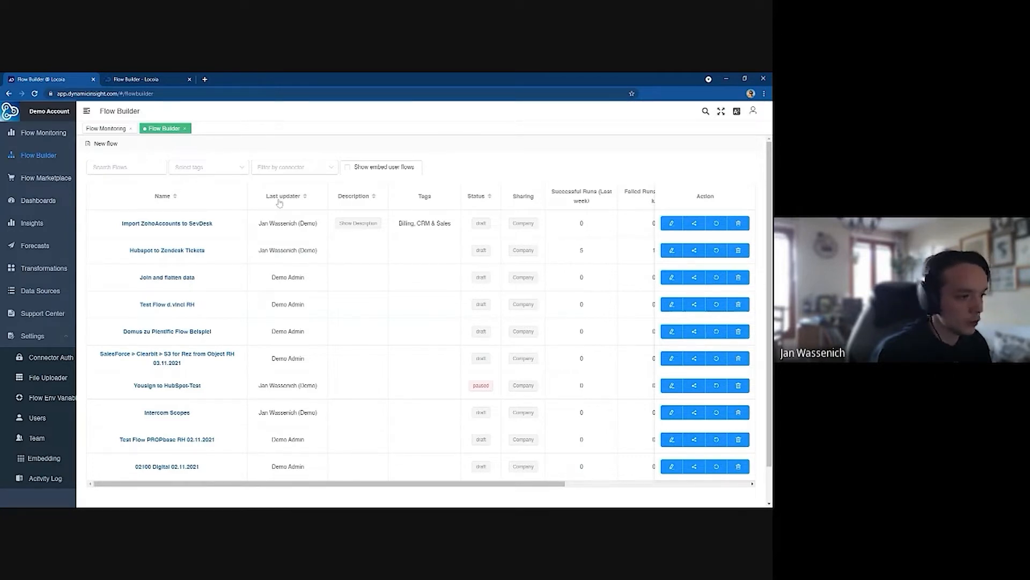
mouse_move(361, 226)
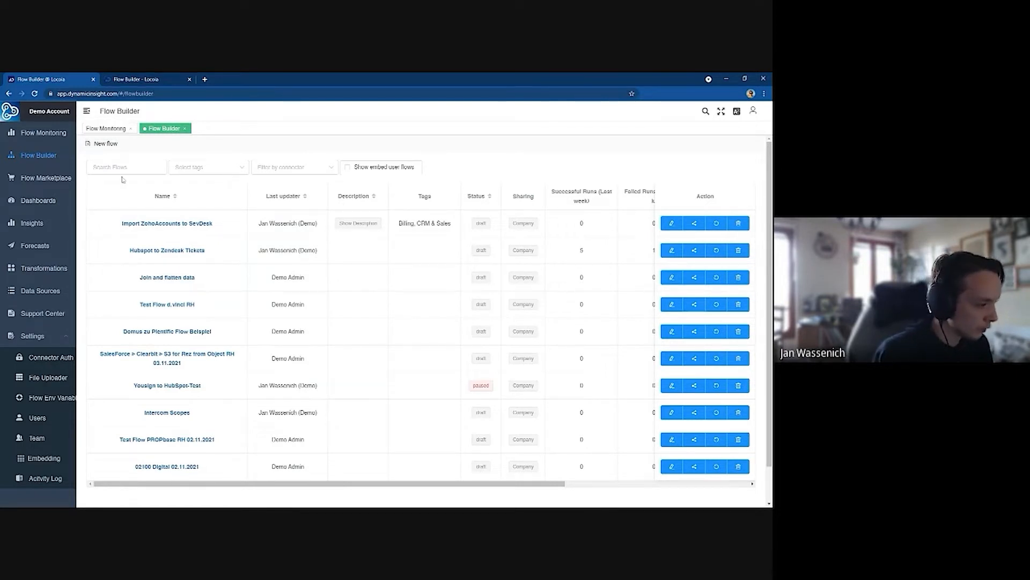
Step: Open the Flow Marketplace and search its flow templates for "hubspot"
click(36, 178)
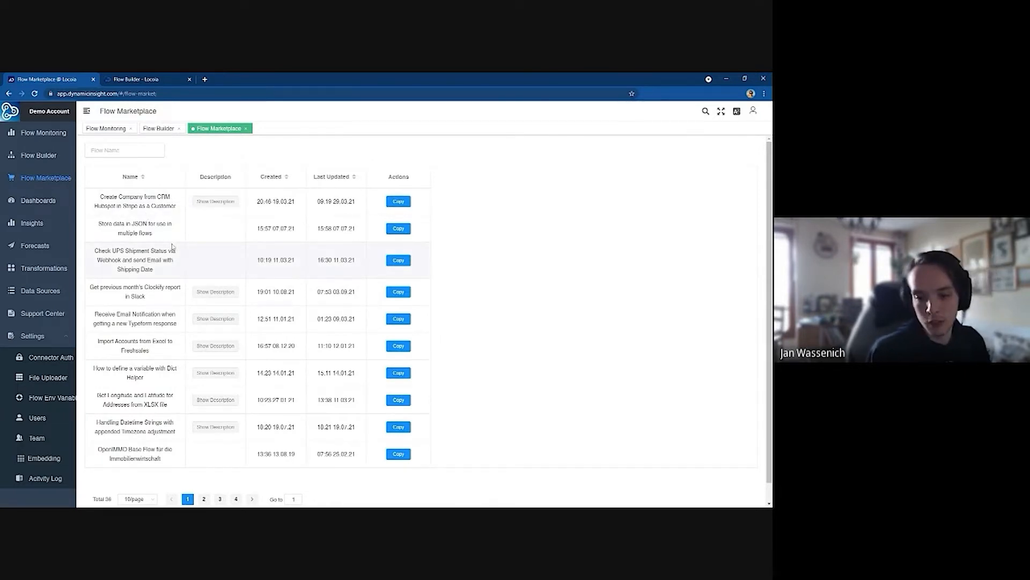
mouse_move(215, 319)
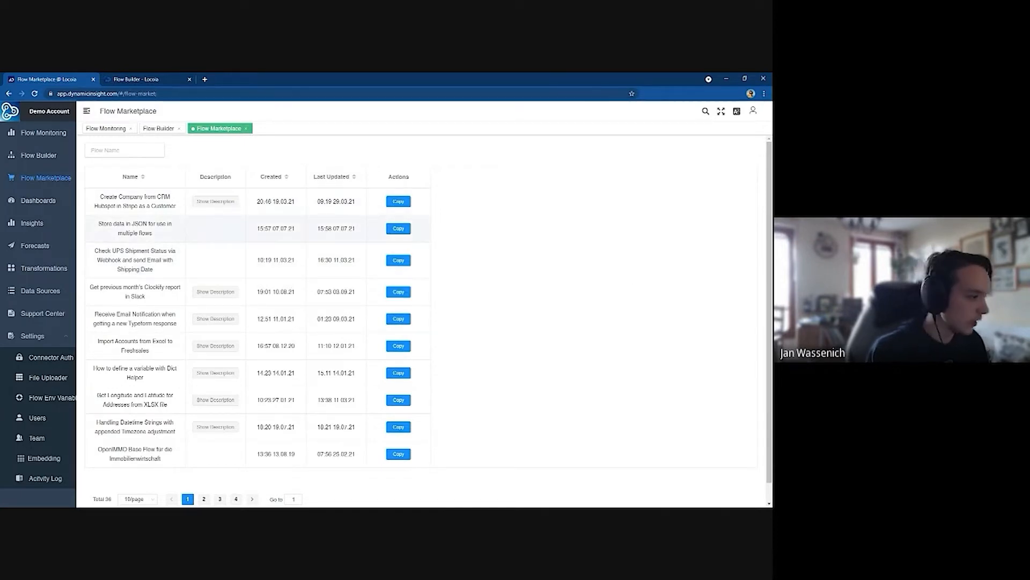
click(123, 151)
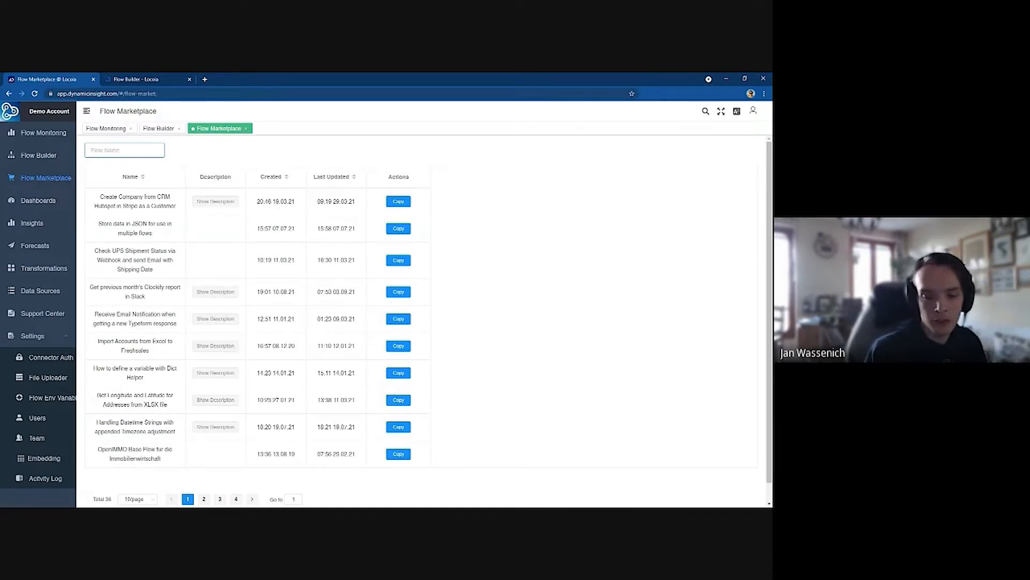
text(hubspo)
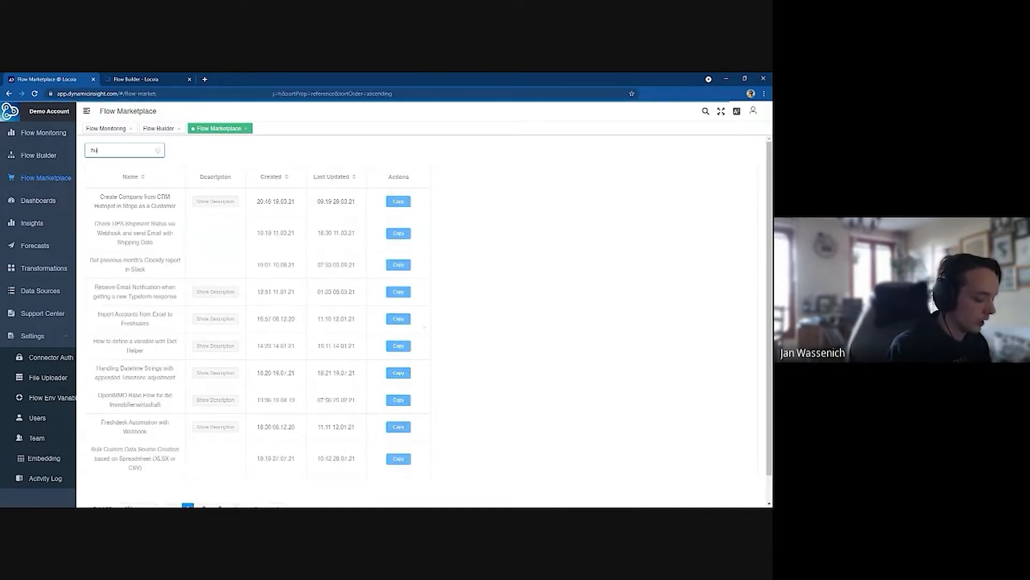
text(t)
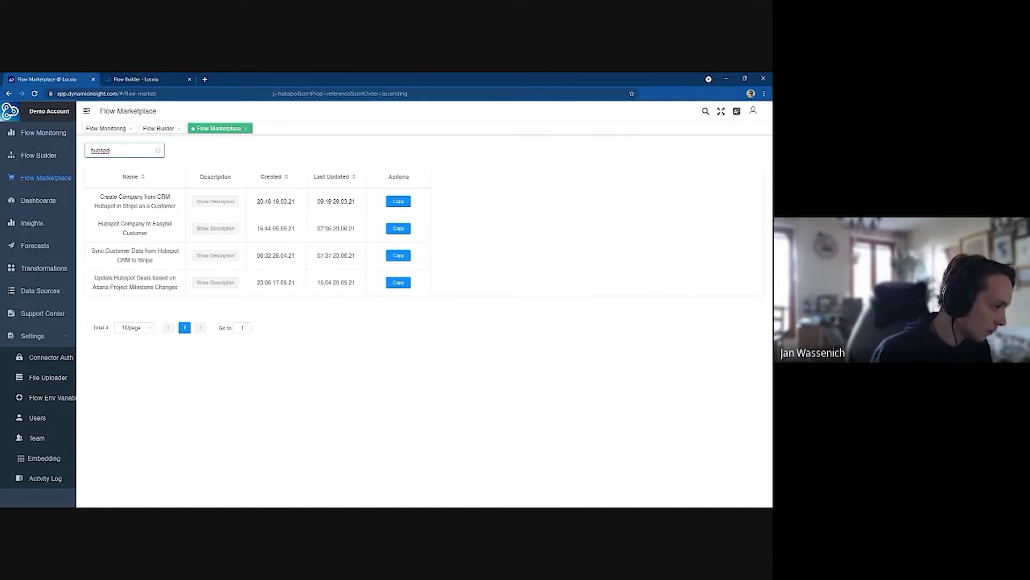
Step: Start a new flow in the Flow Builder and name it "zoho to sevdesk accounts"
click(60, 155)
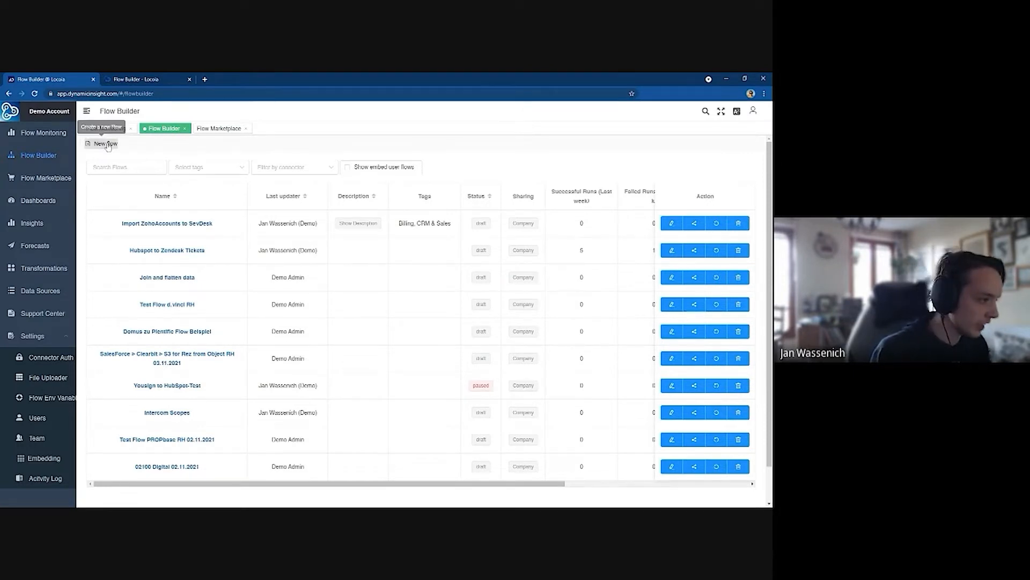
click(106, 145)
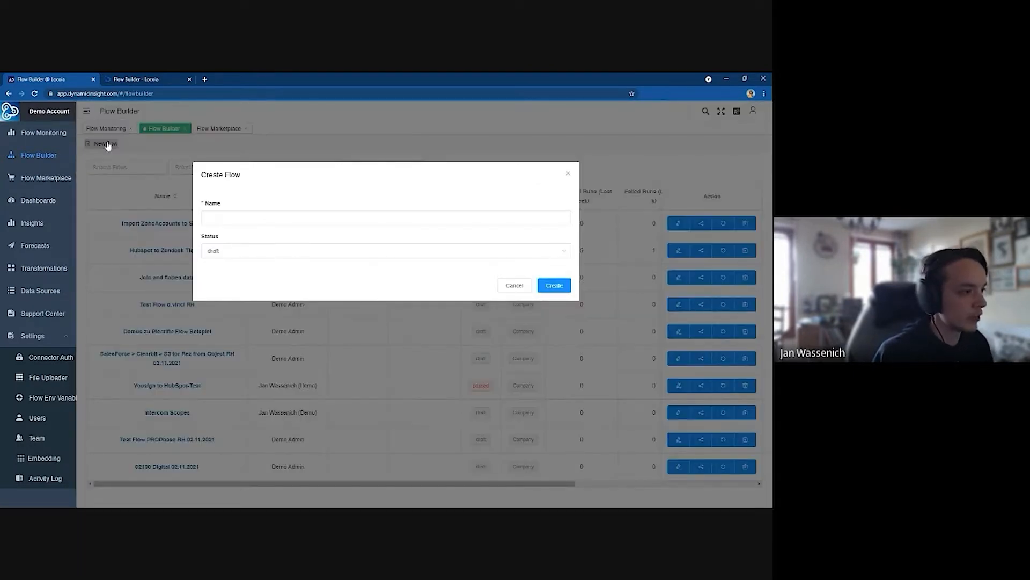
click(322, 217)
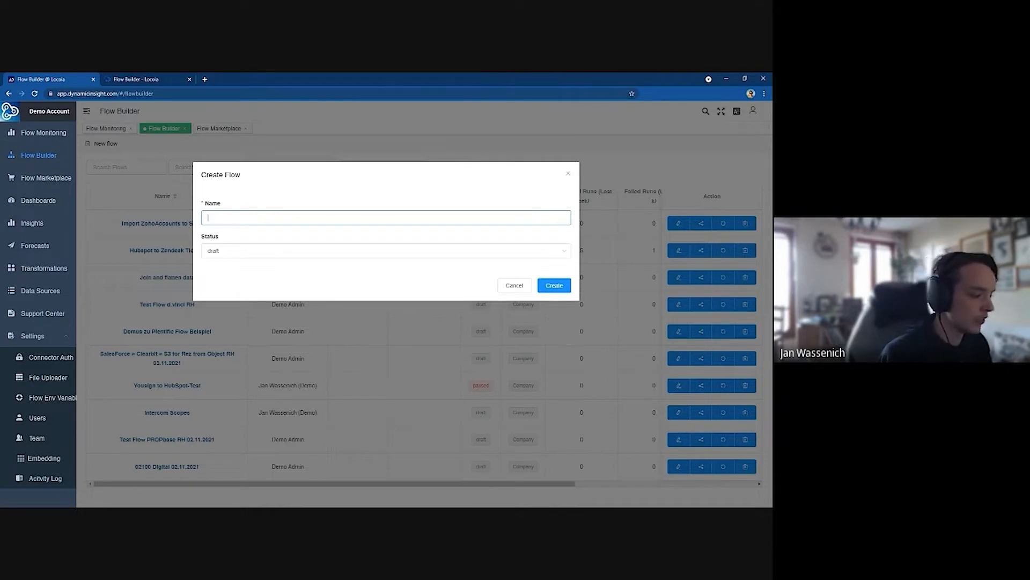
text(z)
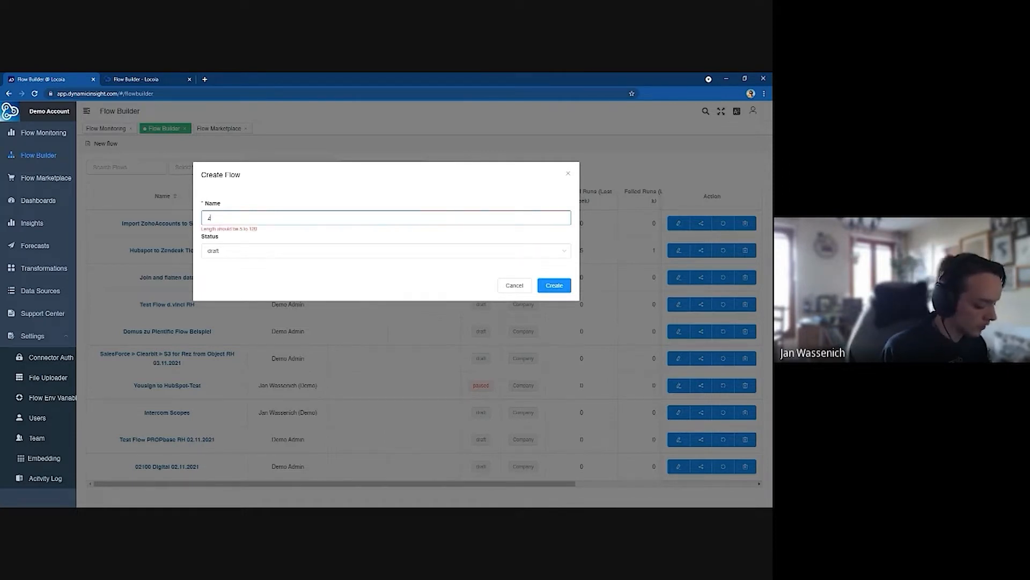
text(oho )
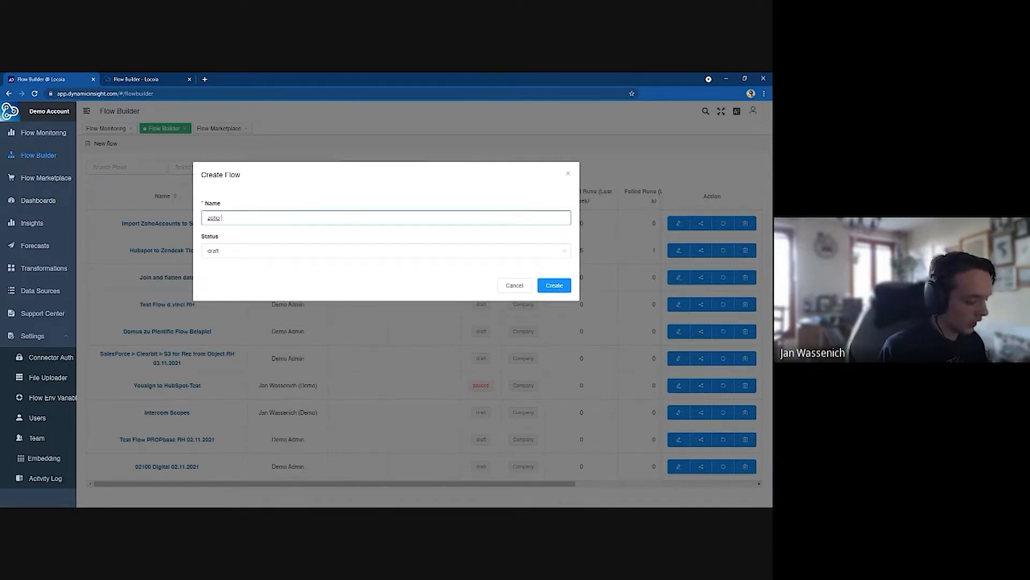
text(to z)
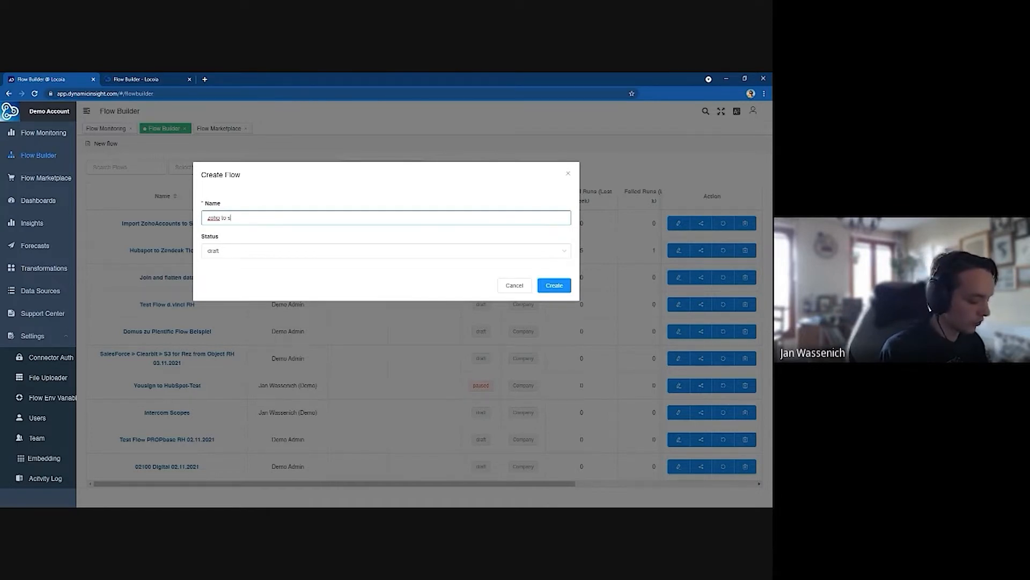
text(endesk c)
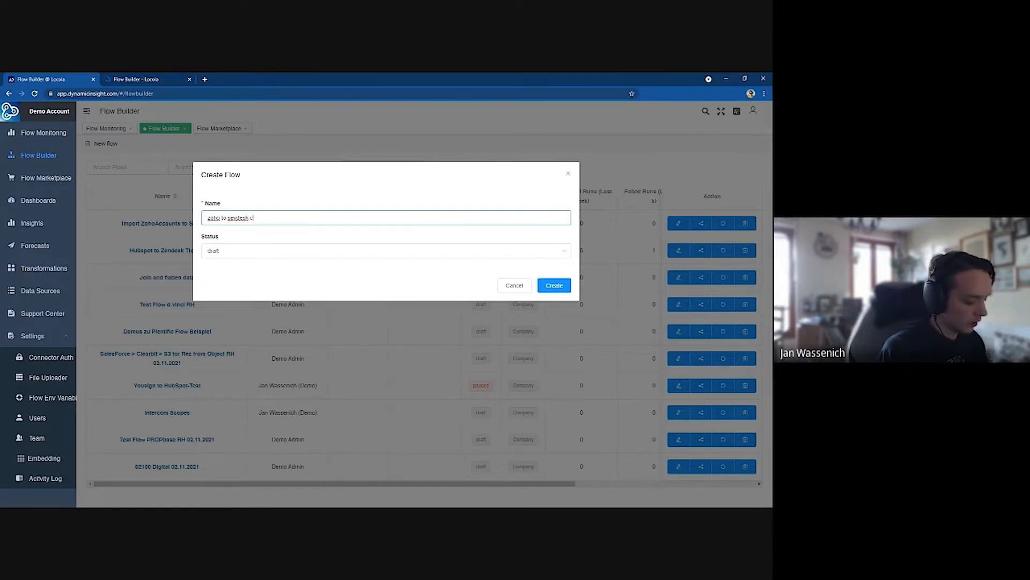
key(BackSpace)
text(accounts)
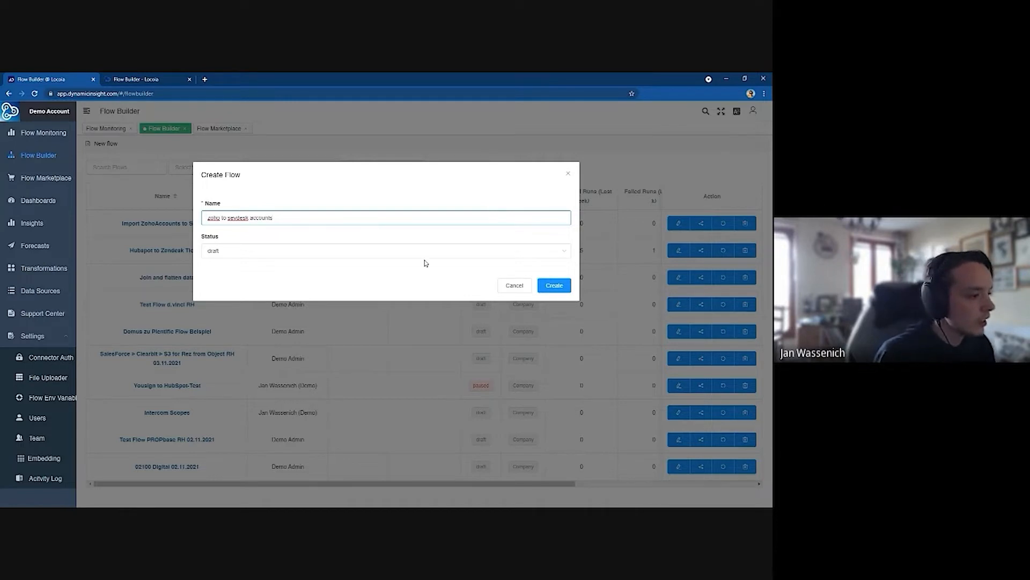
Step: Choose draft as the status of the new flow and create it
click(491, 260)
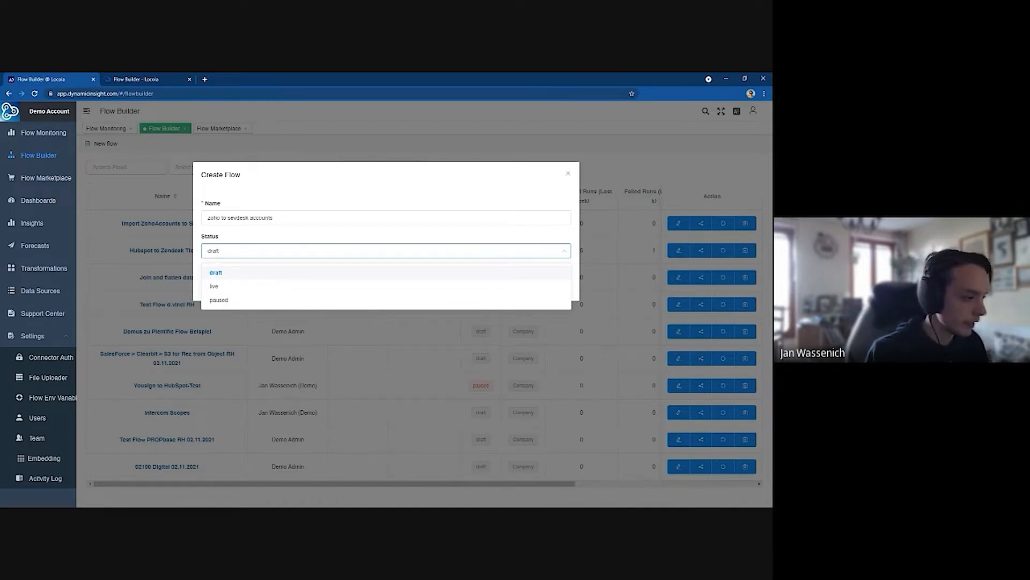
click(252, 273)
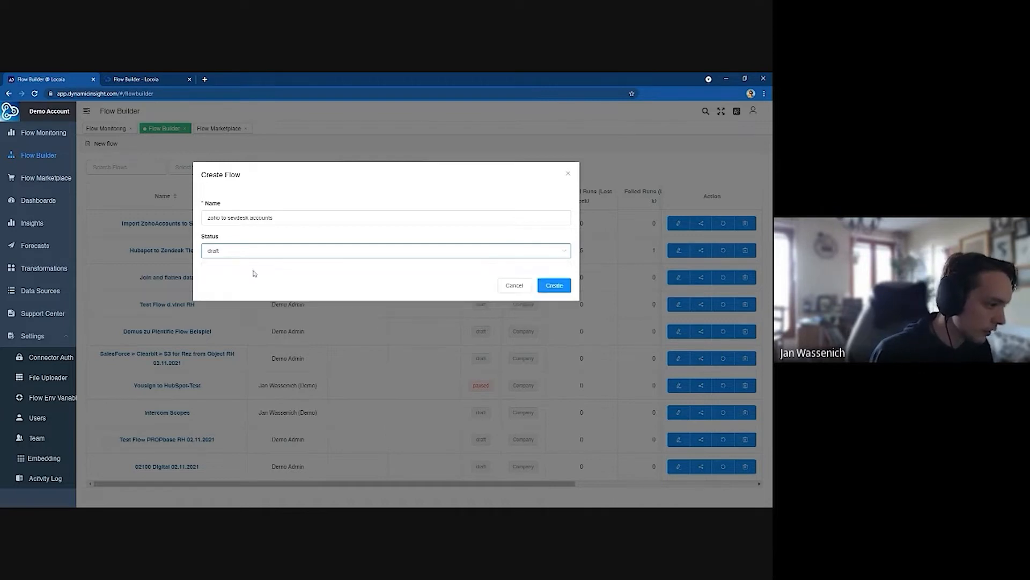
click(554, 284)
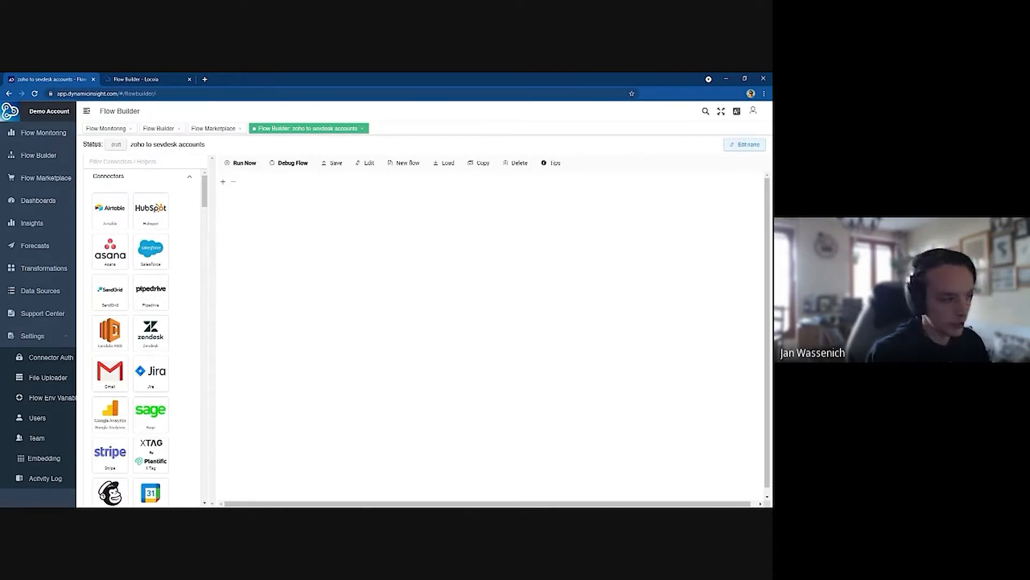
Step: Collapse the main navigation and look through the connectors available for the flow
click(87, 110)
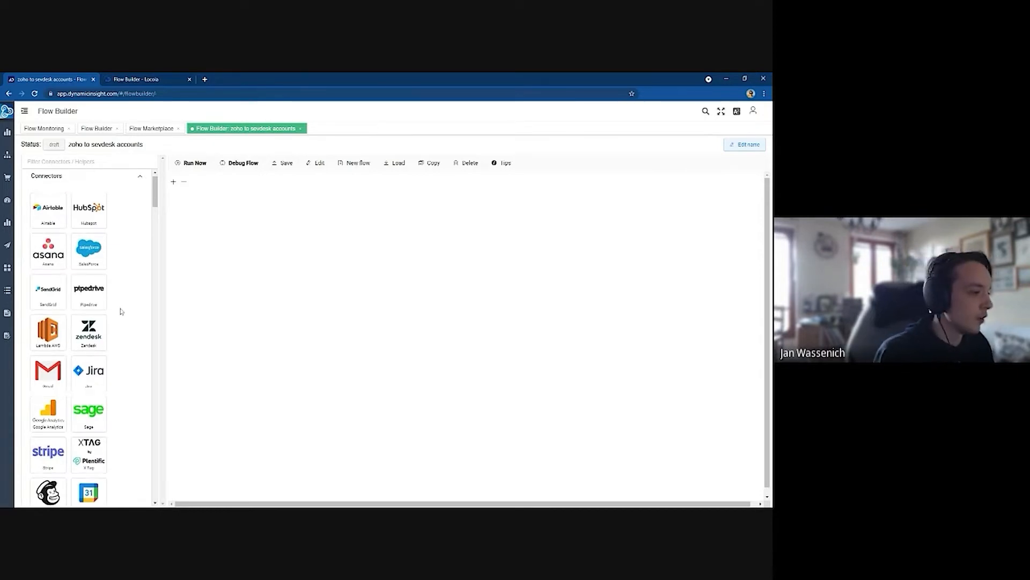
scroll(121, 310, down, 10)
scroll(121, 308, down, 15)
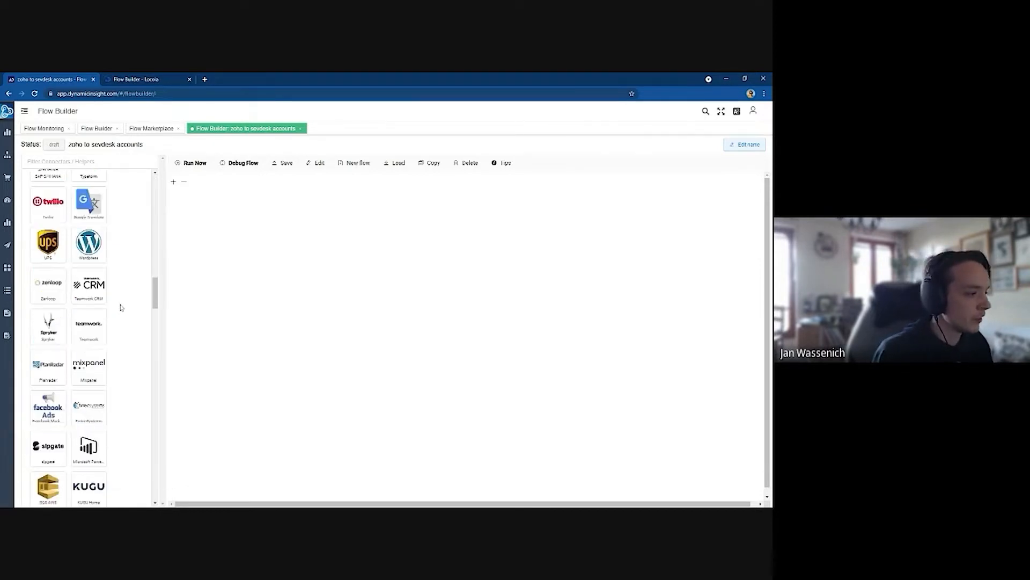
scroll(120, 307, down, 15)
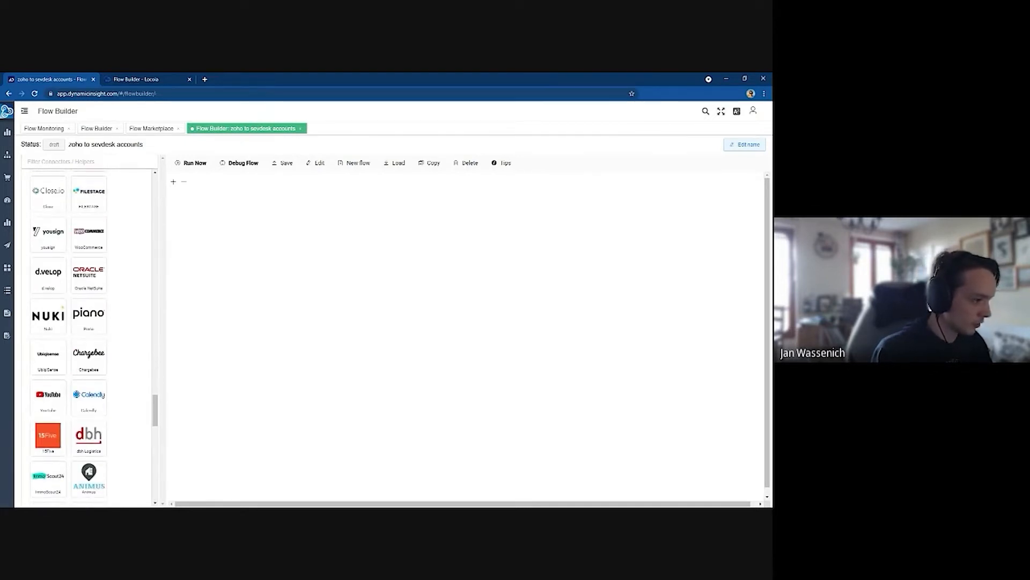
scroll(124, 269, up, 3)
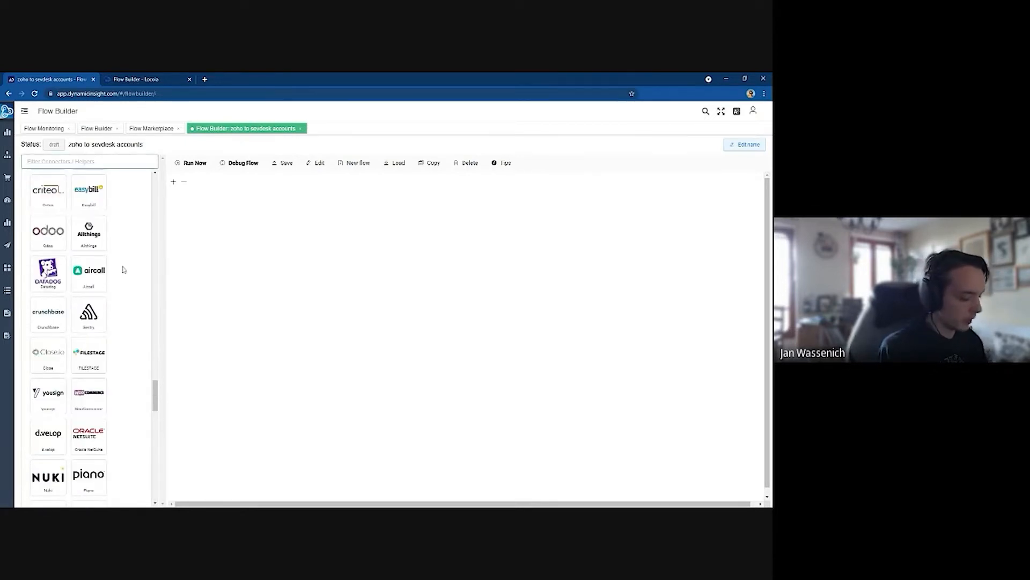
Step: Filter the connectors and helpers for "zoho", and clear the filter again
text(zoho)
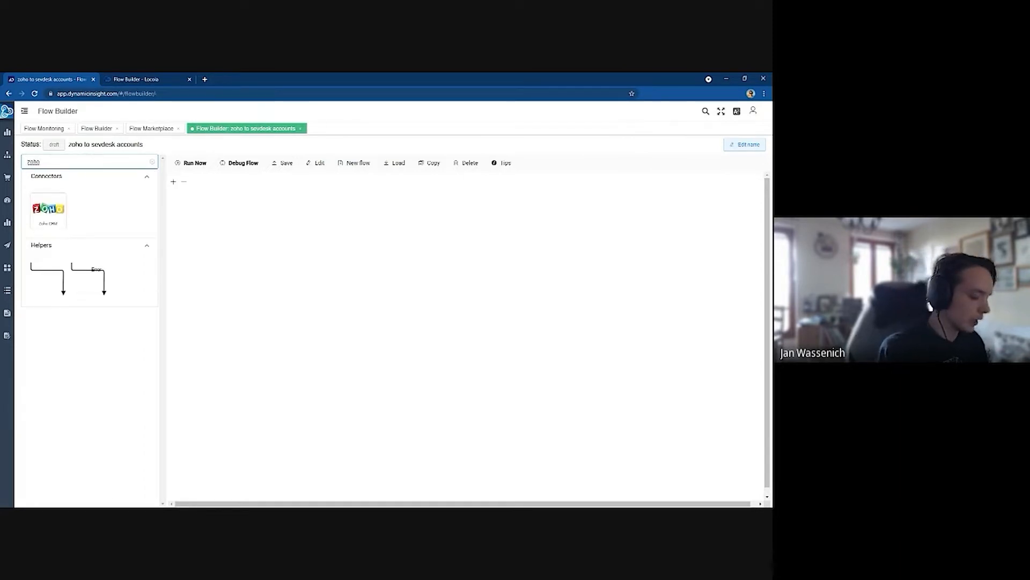
key(BackSpace)
key(BackSpace)
key(BackSpace)
key(BackSpace)
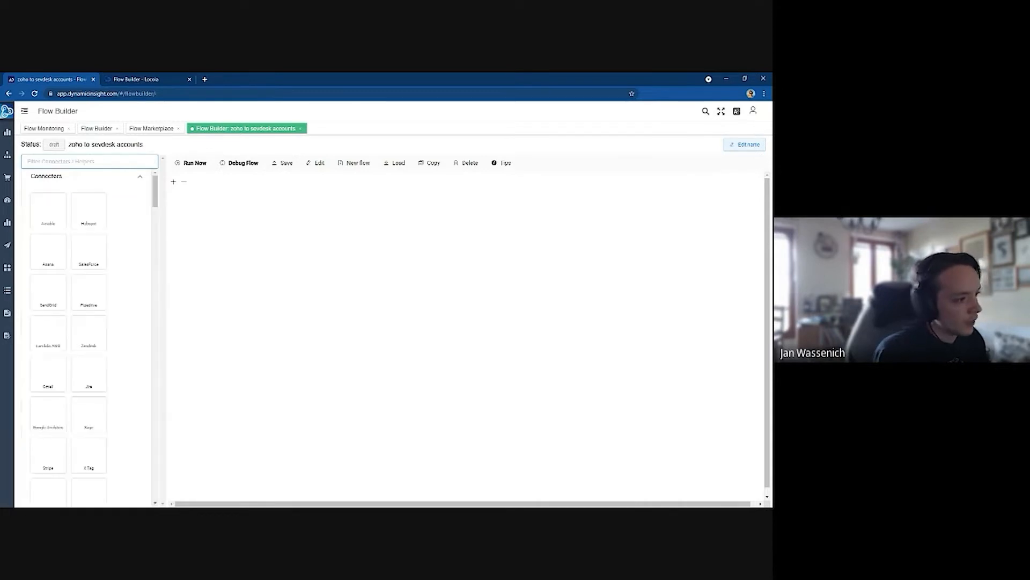
Step: Look through the full list of connectors and the helpers below it, such as Scheduler, Webhook and Looper
scroll(94, 240, down, 5)
scroll(94, 240, down, 15)
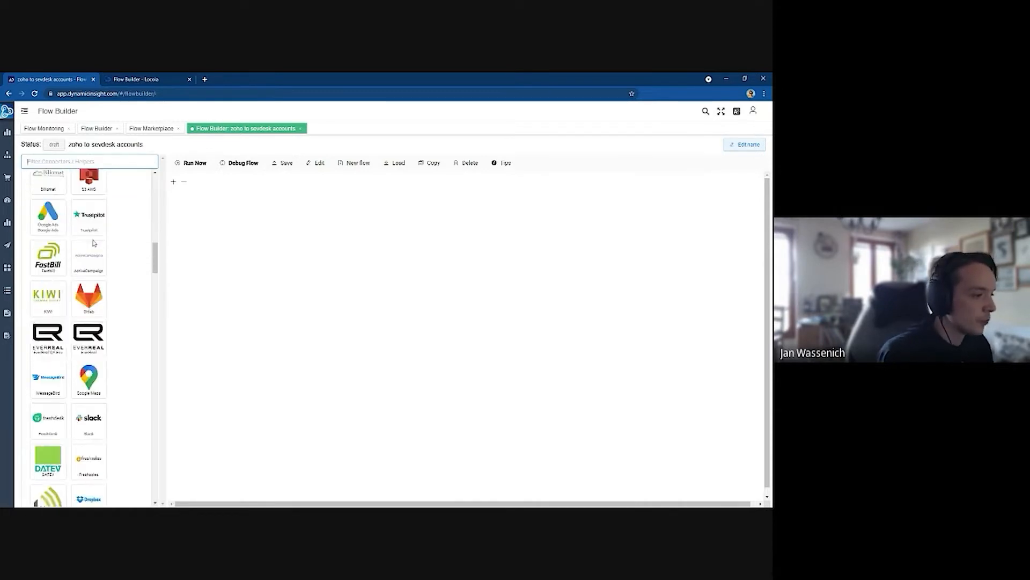
scroll(95, 242, down, 15)
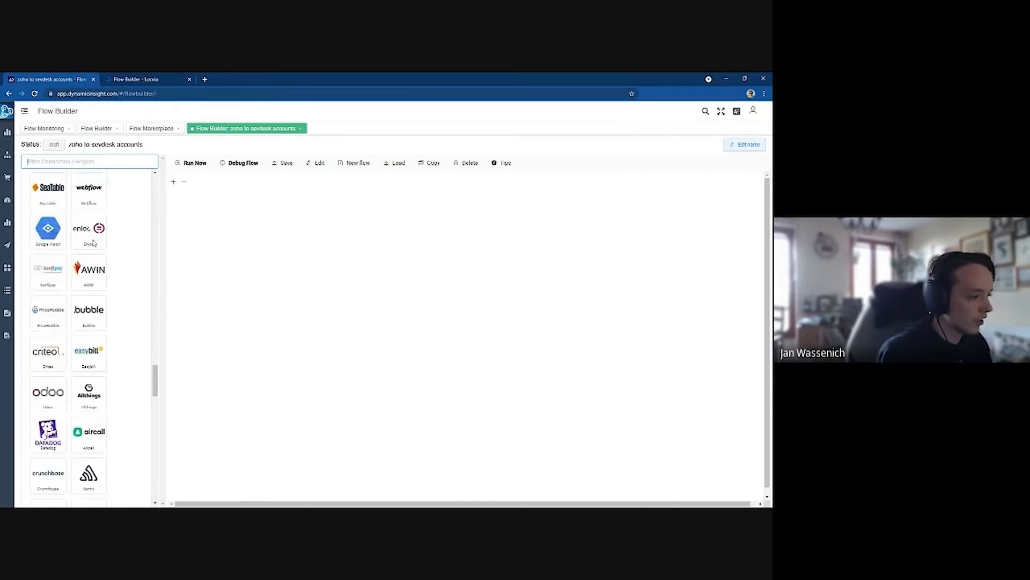
scroll(120, 262, down, 5)
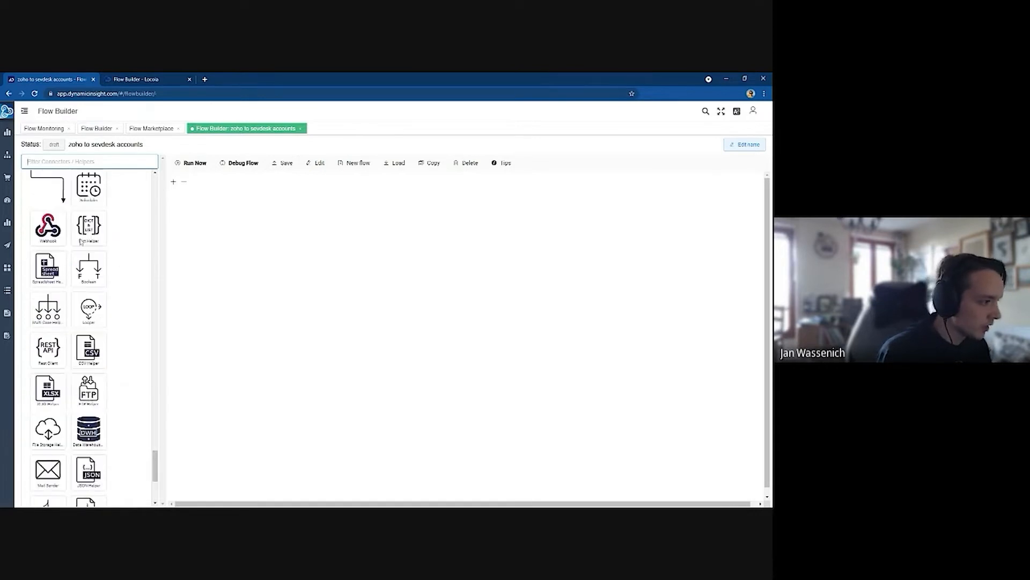
scroll(85, 256, up, 1)
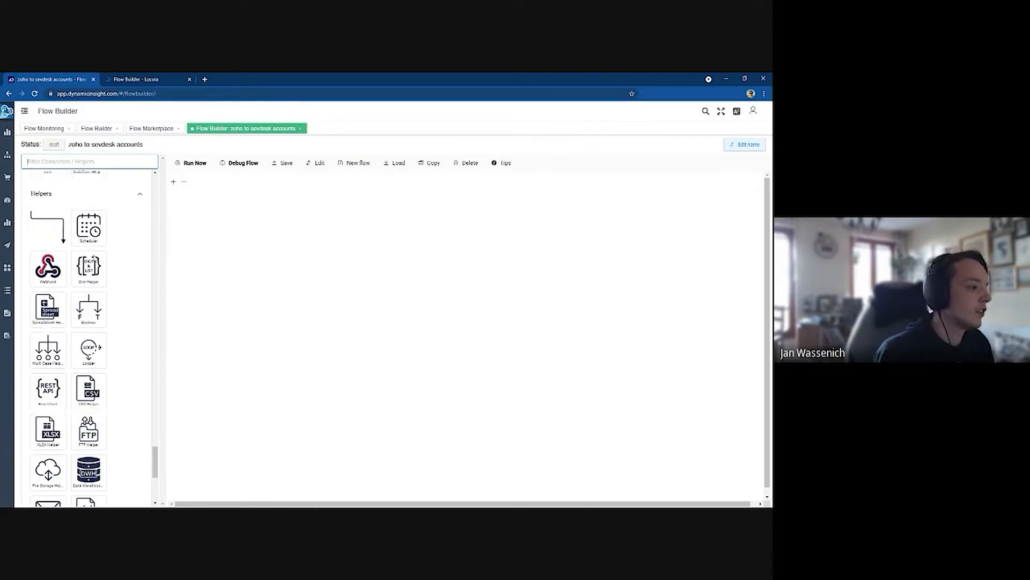
scroll(88, 308, up, 10)
scroll(88, 309, up, 5)
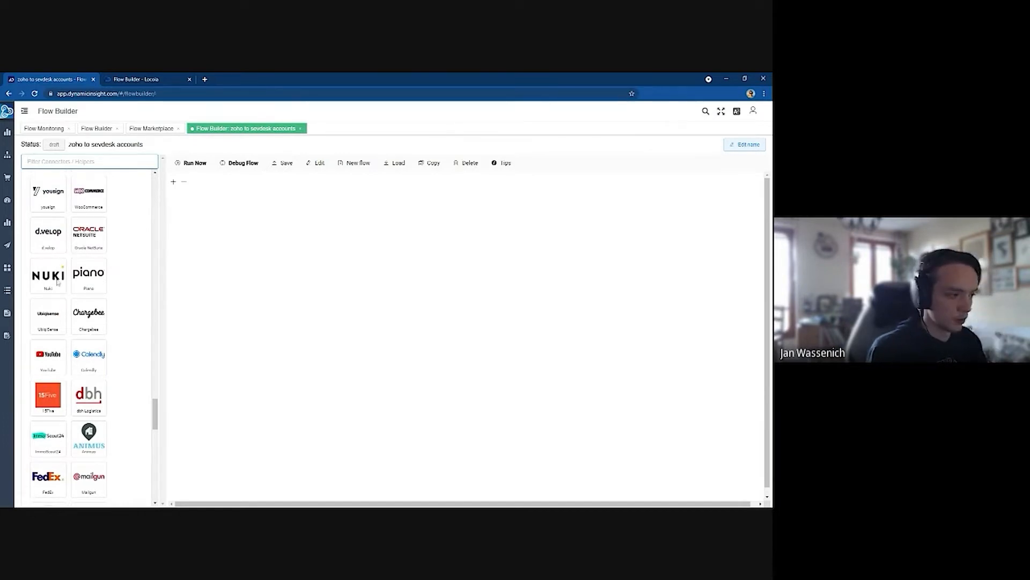
scroll(113, 250, up, 1)
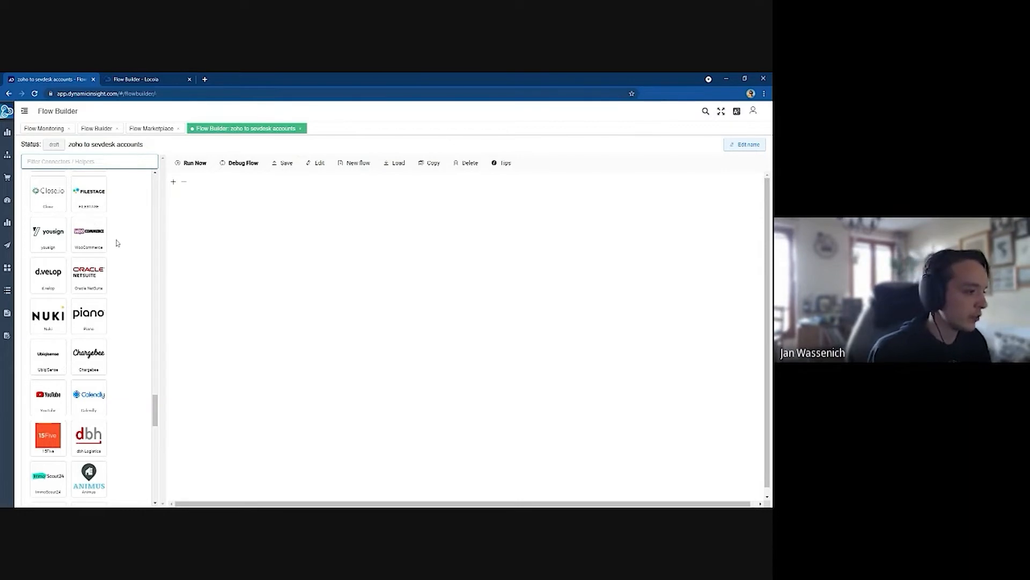
scroll(116, 240, down, 10)
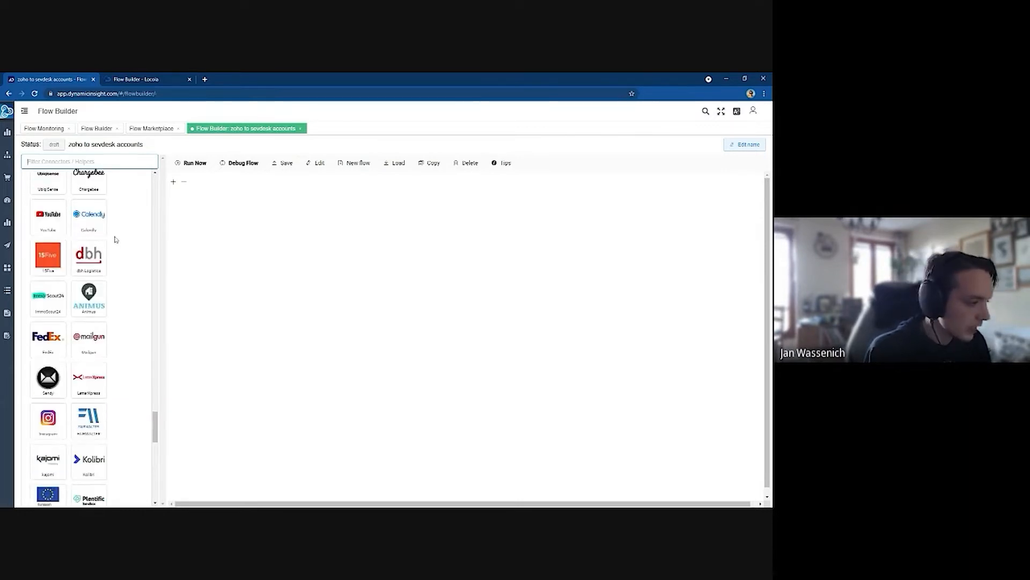
scroll(122, 313, down, 4)
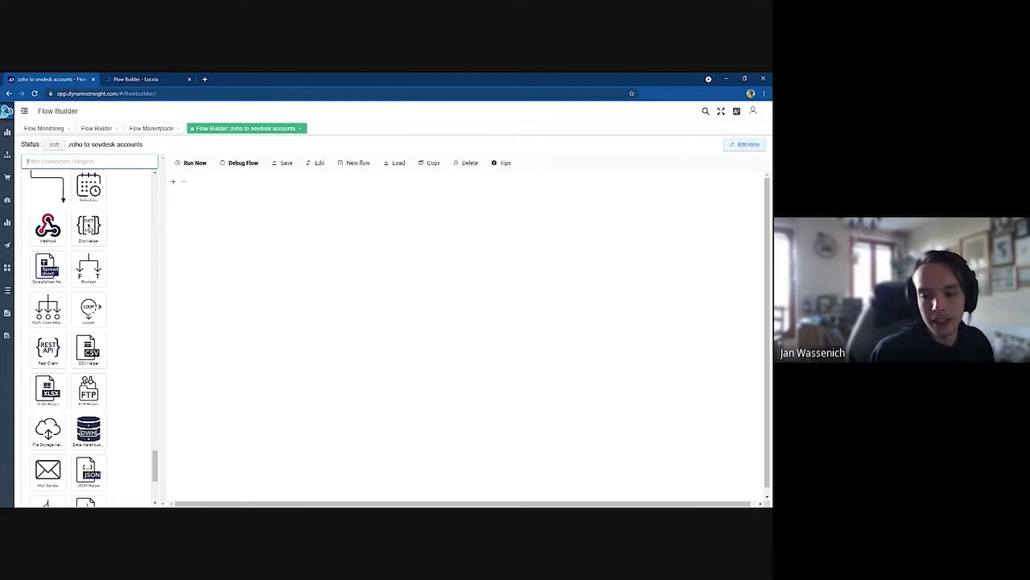
scroll(98, 268, up, 3)
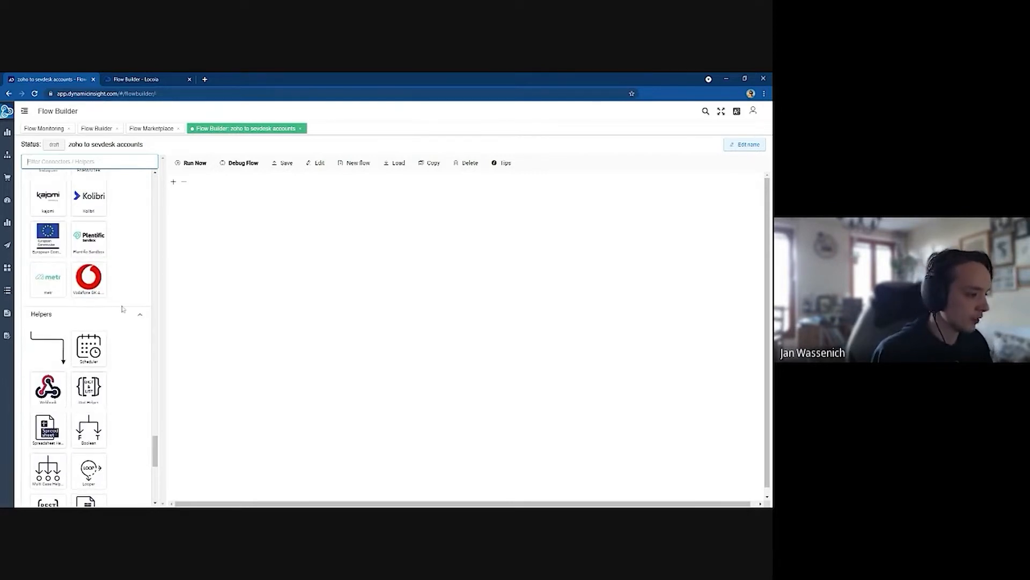
scroll(121, 300, up, 15)
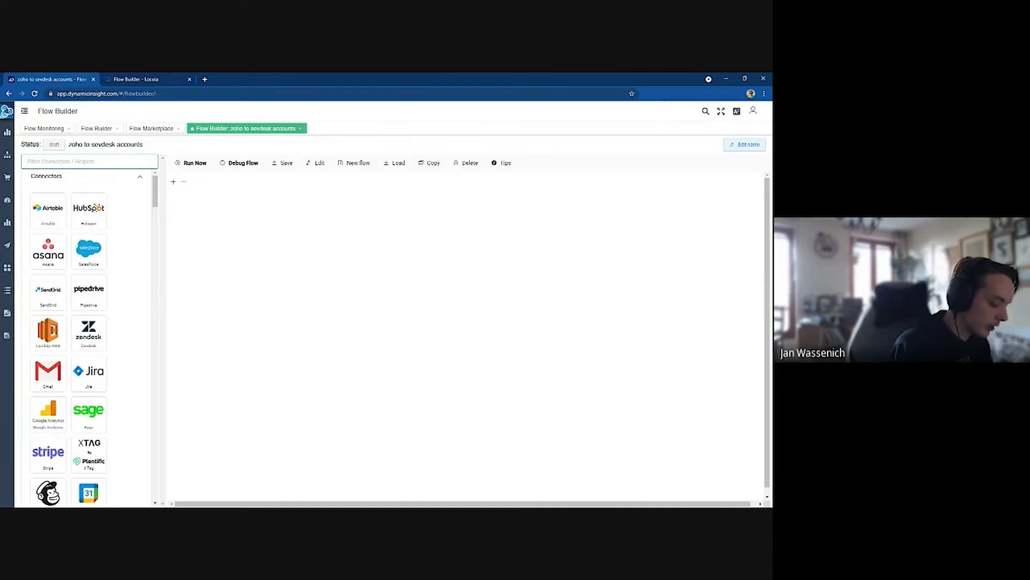
Step: Find the Zoho CRM connector with the filter "zoho", place it on the flow canvas and open its settings
text(zoho)
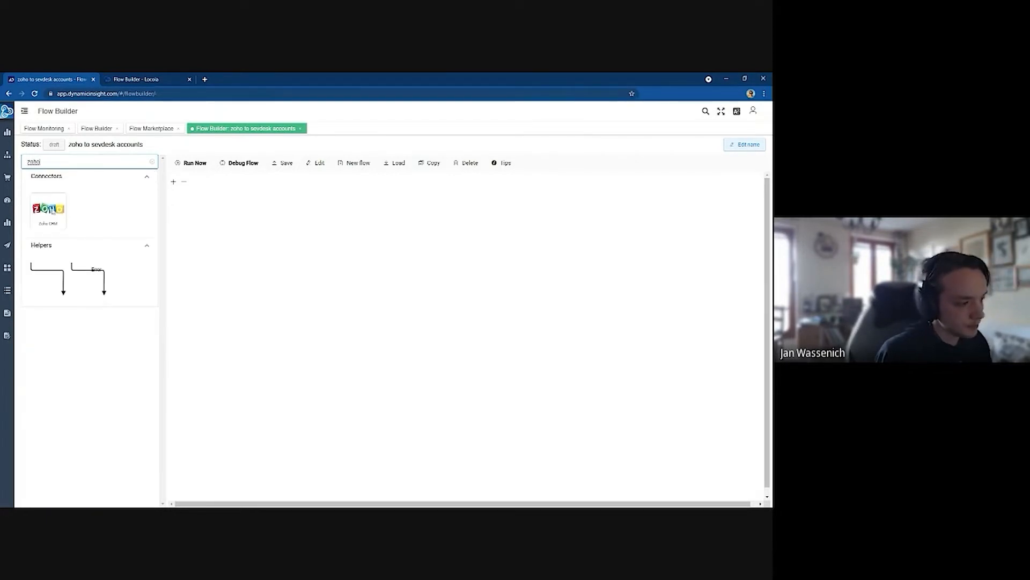
drag(52, 211, 354, 220)
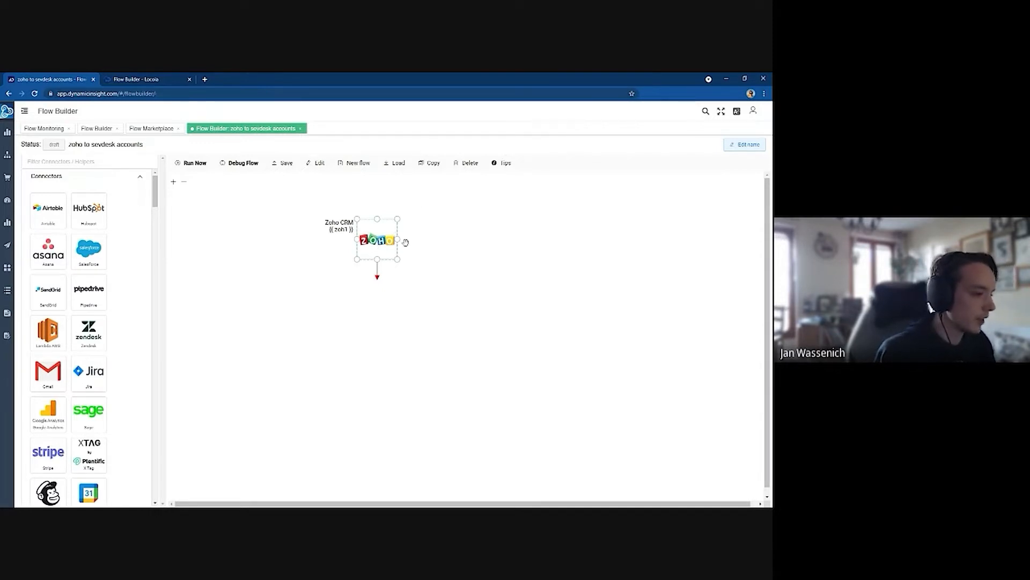
click(384, 239)
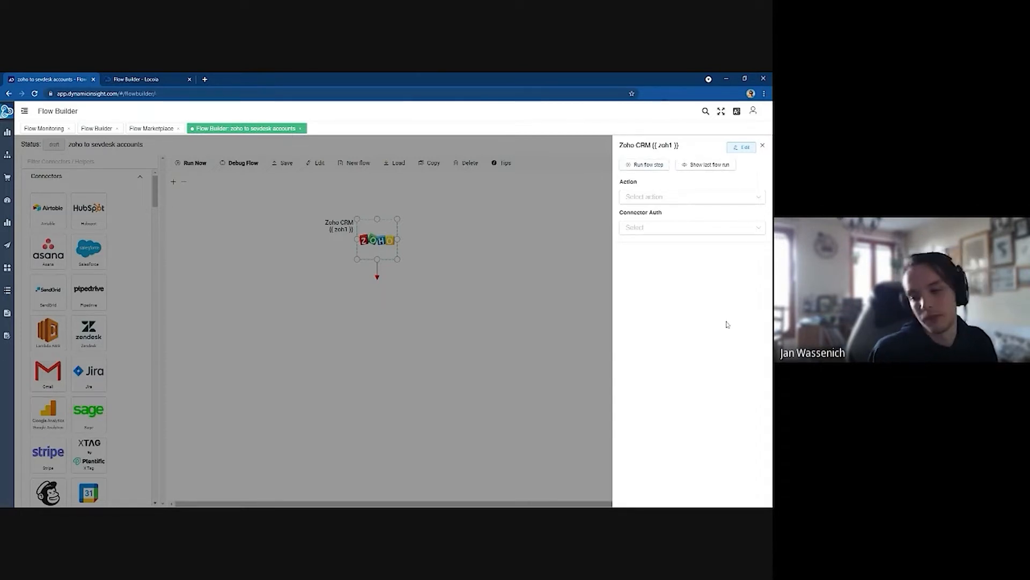
Step: Browse the Zoho CRM action groups and choose Get Accounts from the Accounts group
click(674, 199)
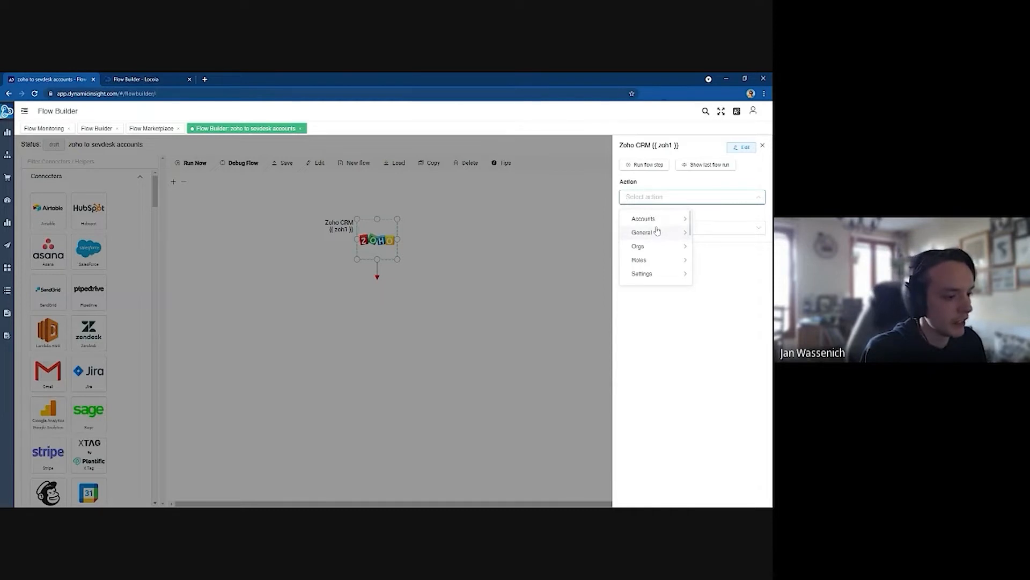
scroll(657, 223, down, 2)
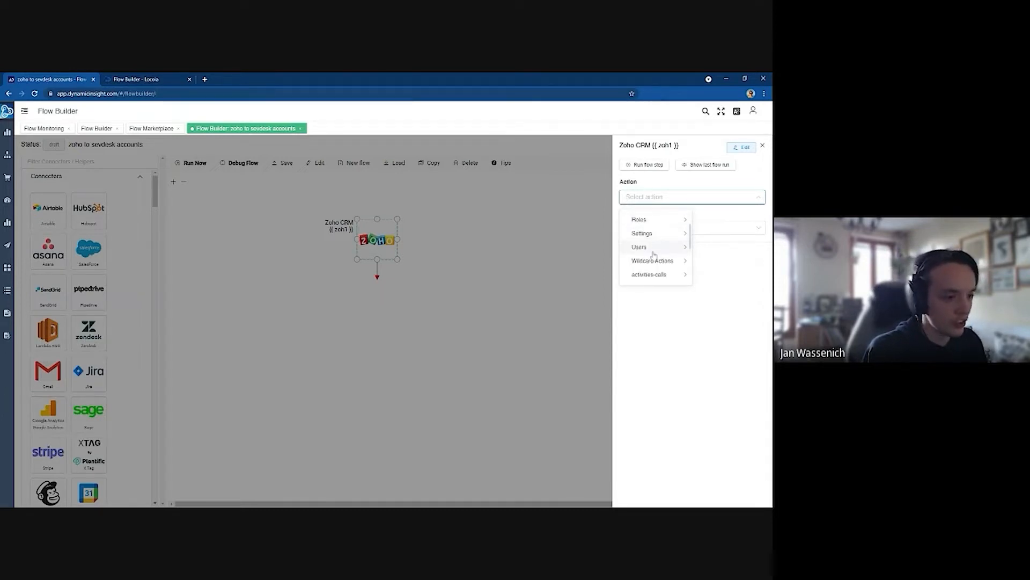
scroll(652, 255, up, 2)
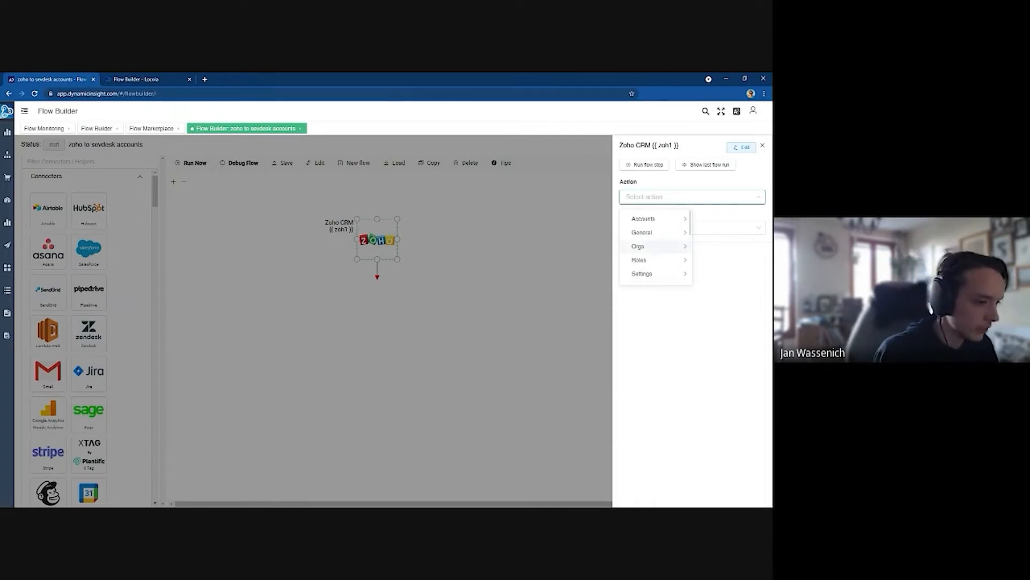
click(659, 222)
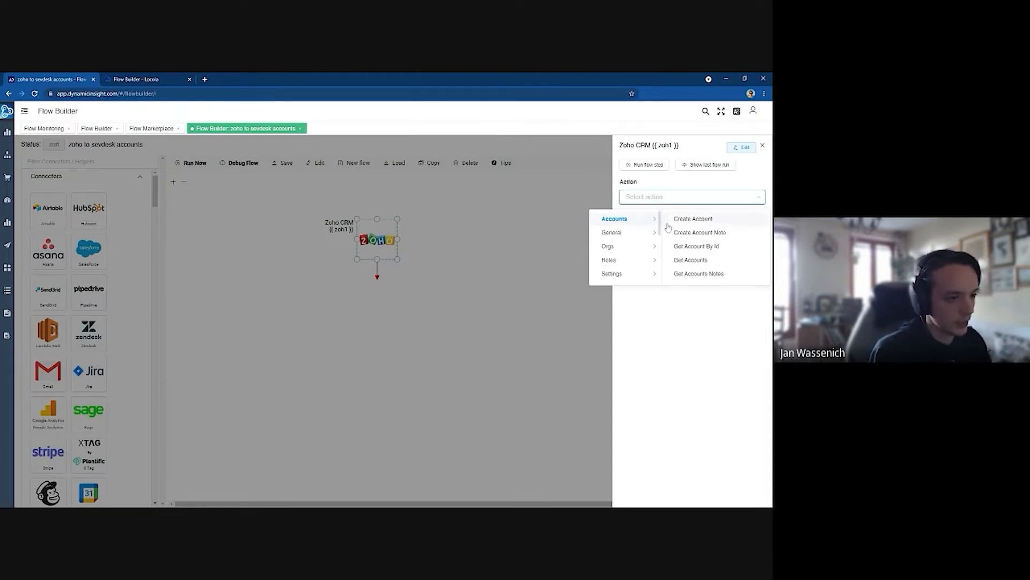
scroll(721, 232, down, 3)
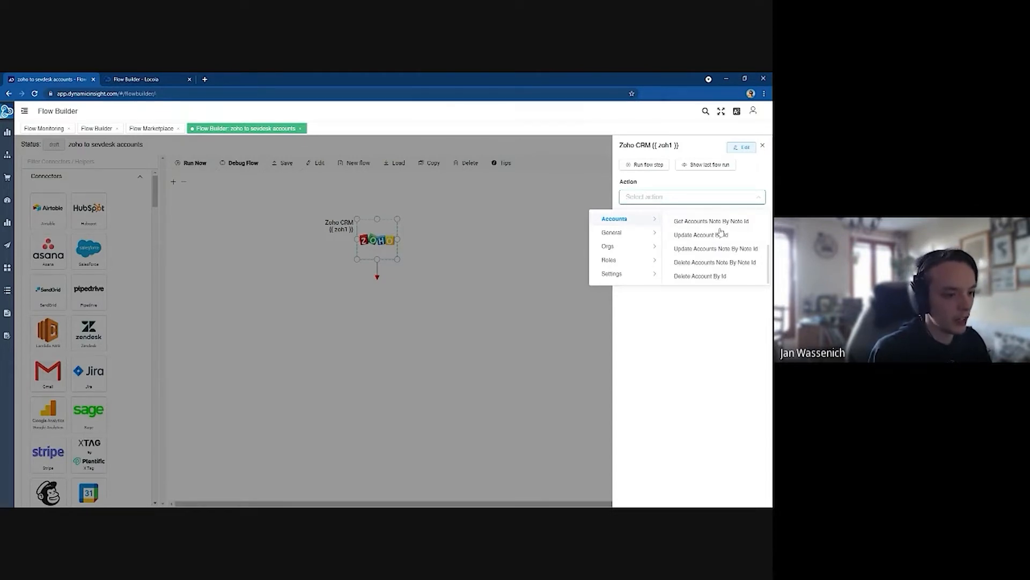
scroll(720, 232, up, 3)
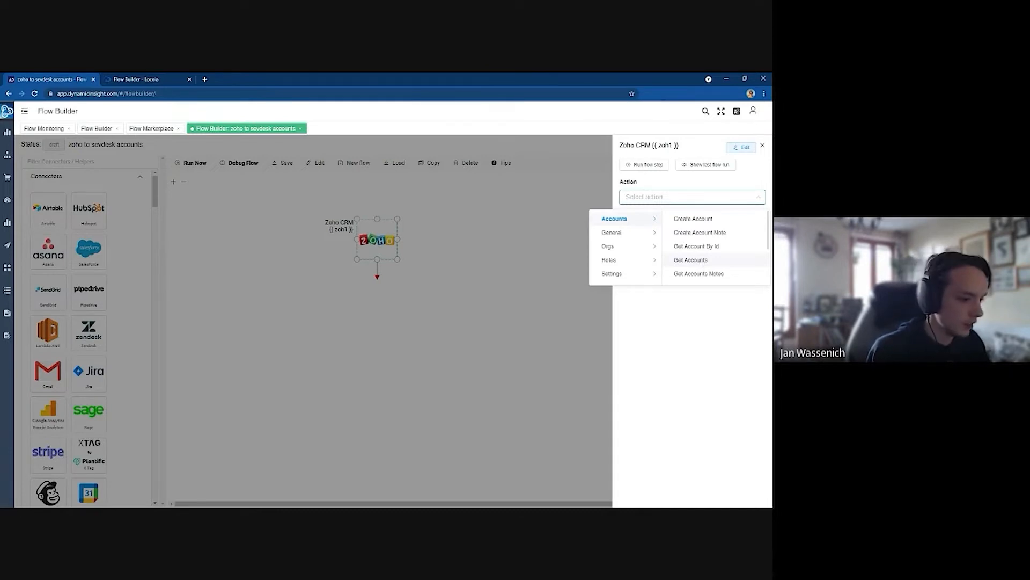
click(690, 259)
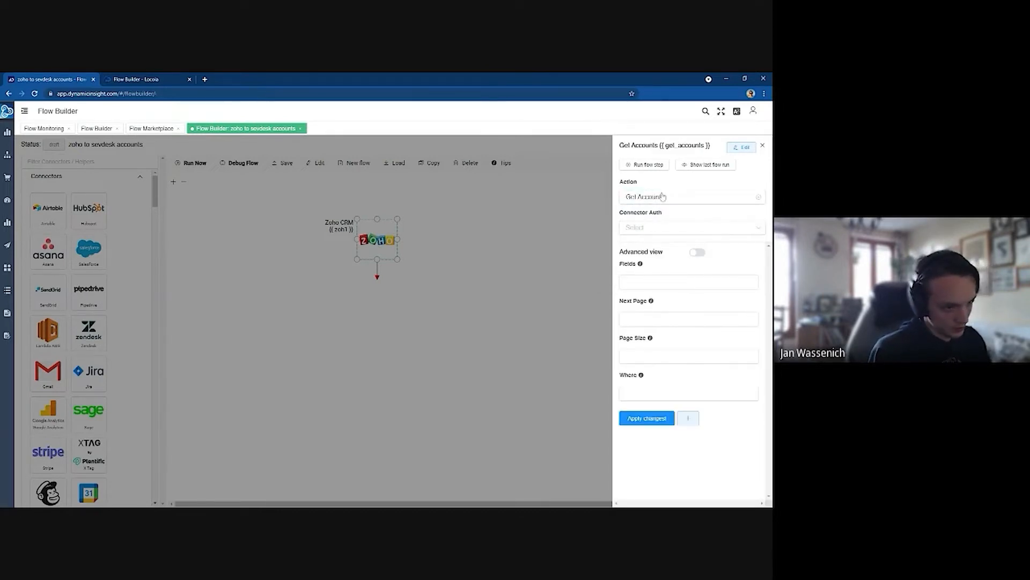
Step: Clear the chosen action and pick Get Accounts again by searching the actions for "get acc"
click(759, 200)
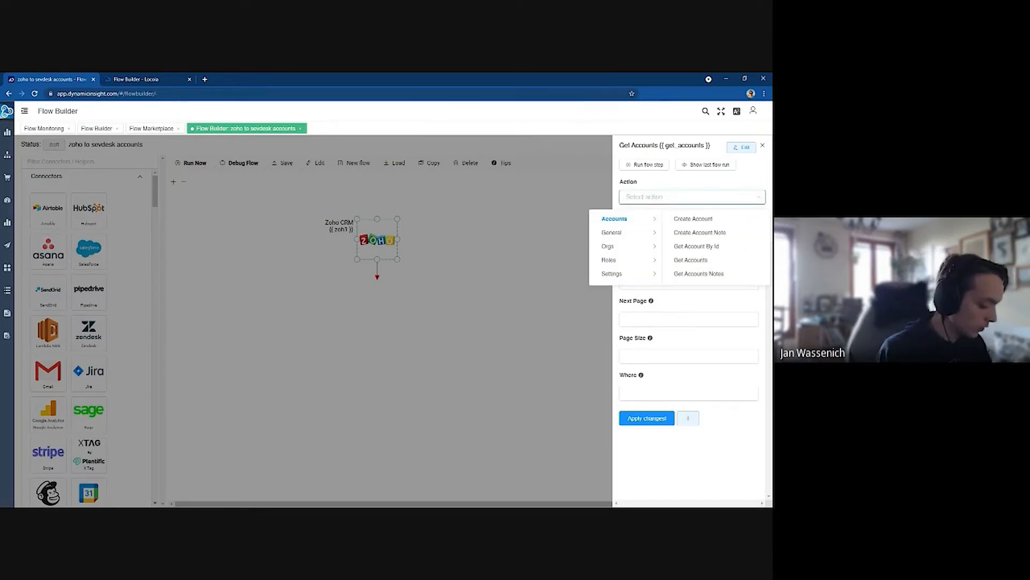
text(get)
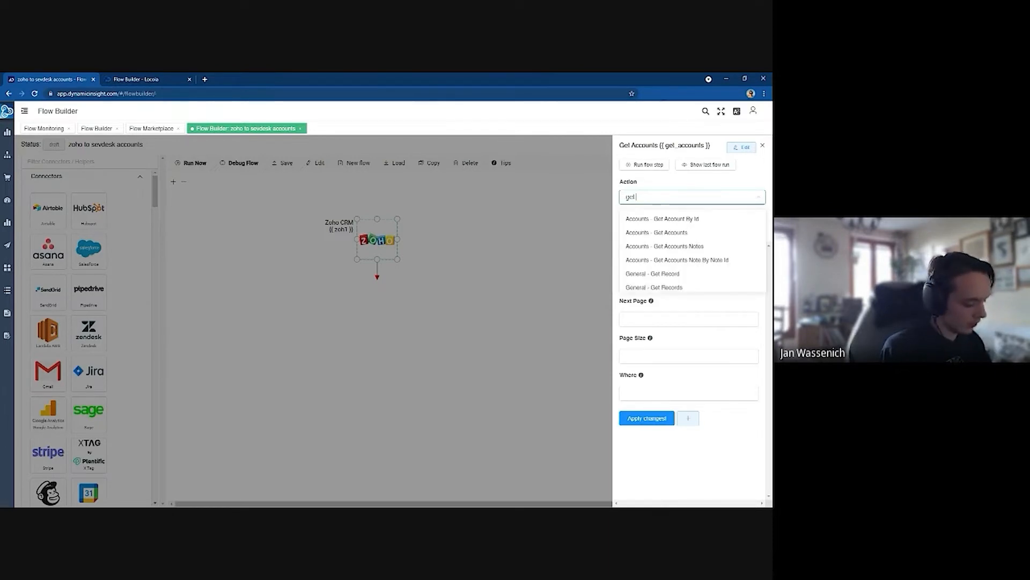
text( acc)
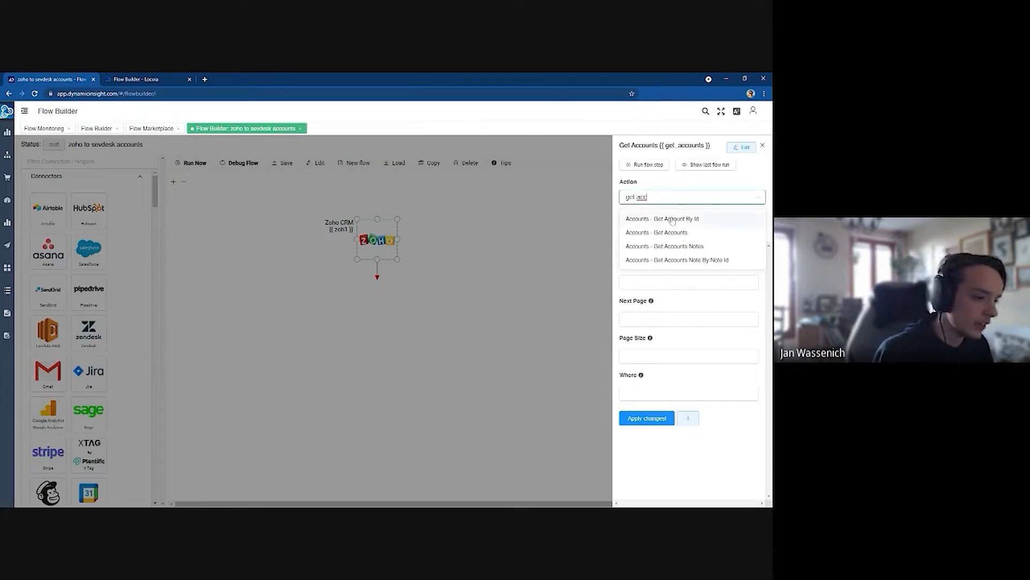
click(665, 233)
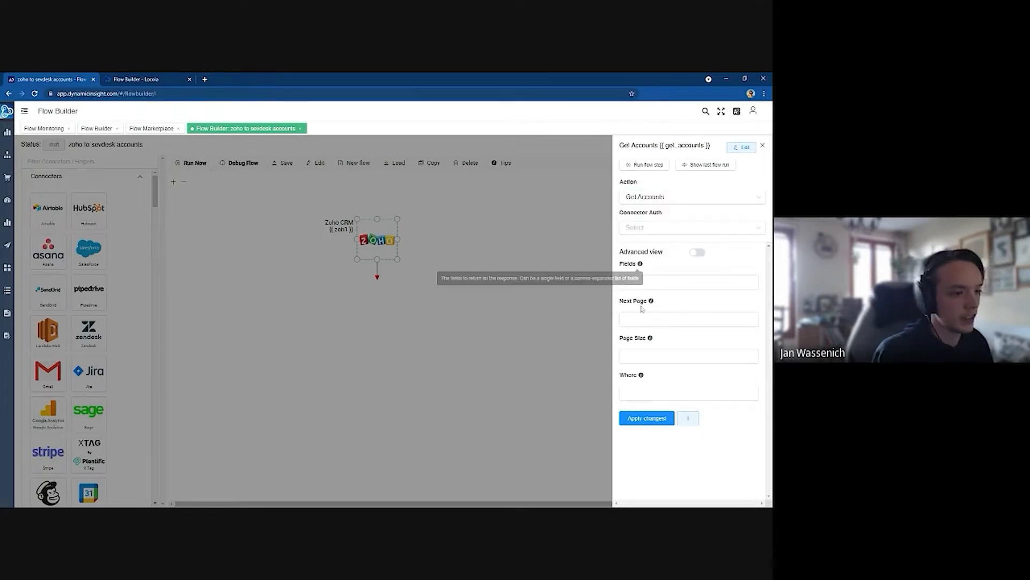
Step: Check which connector authentications are available for the Zoho CRM step, and close its settings without applying anything
click(679, 228)
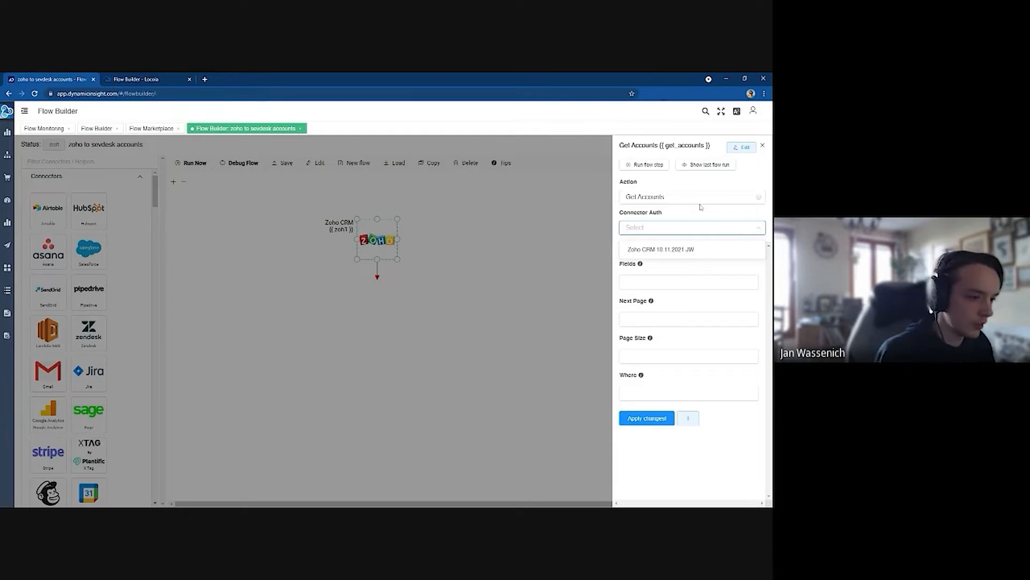
click(701, 221)
click(762, 146)
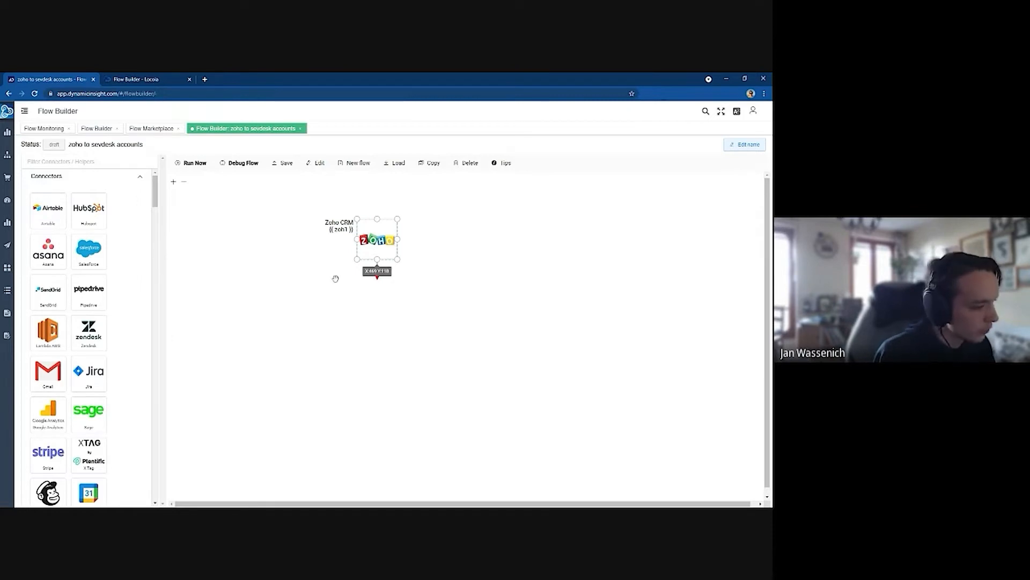
click(374, 245)
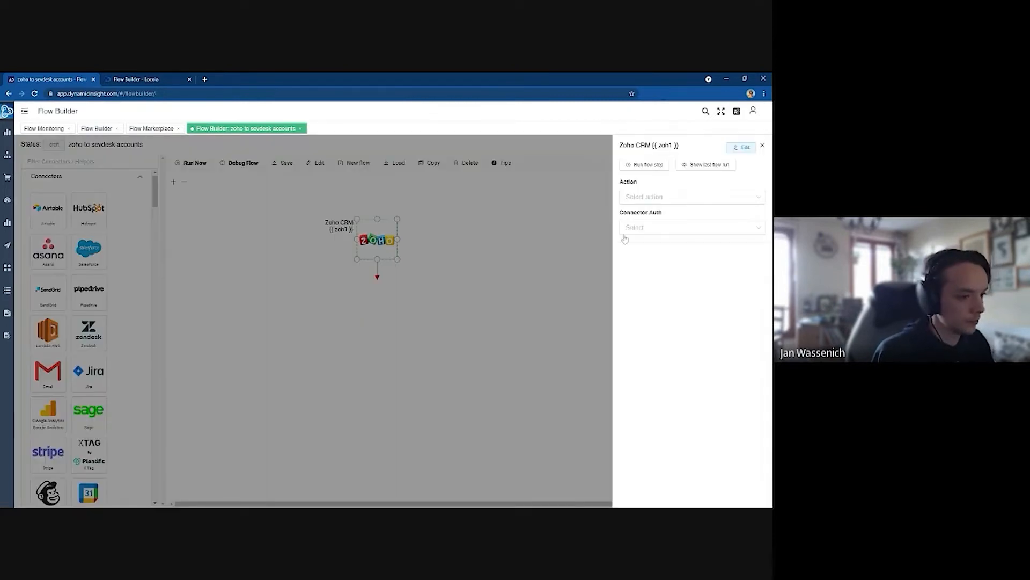
click(669, 227)
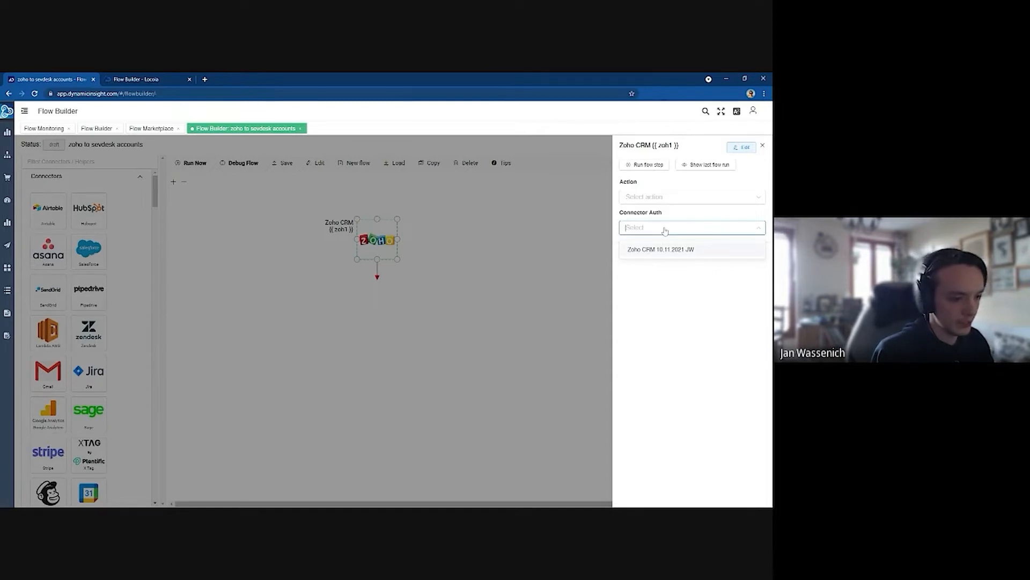
click(762, 146)
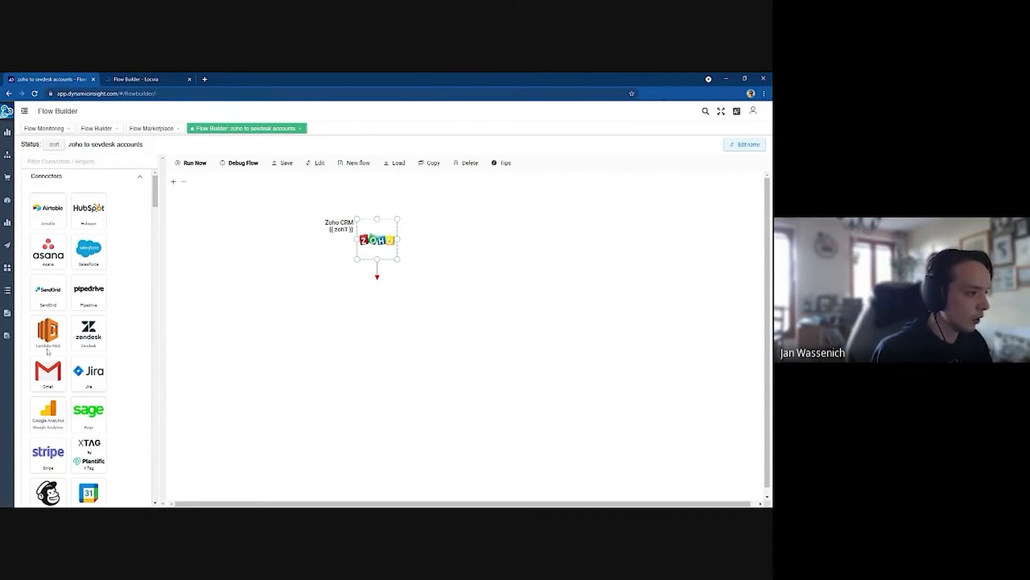
Step: Open the Connector Auth settings in a separate browser tab and place that tab beside the flow's tab
mouse_move(7, 336)
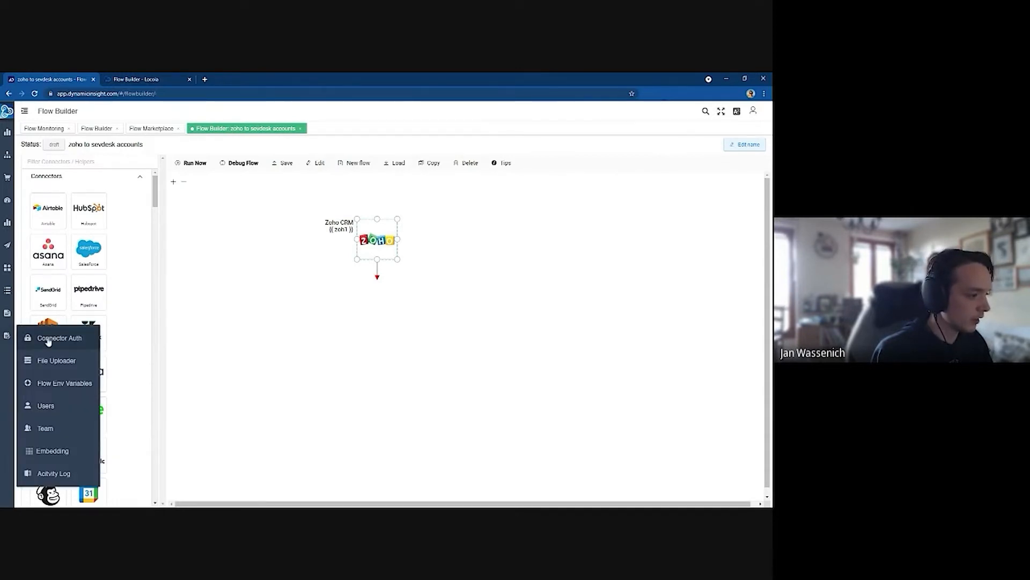
click(47, 339)
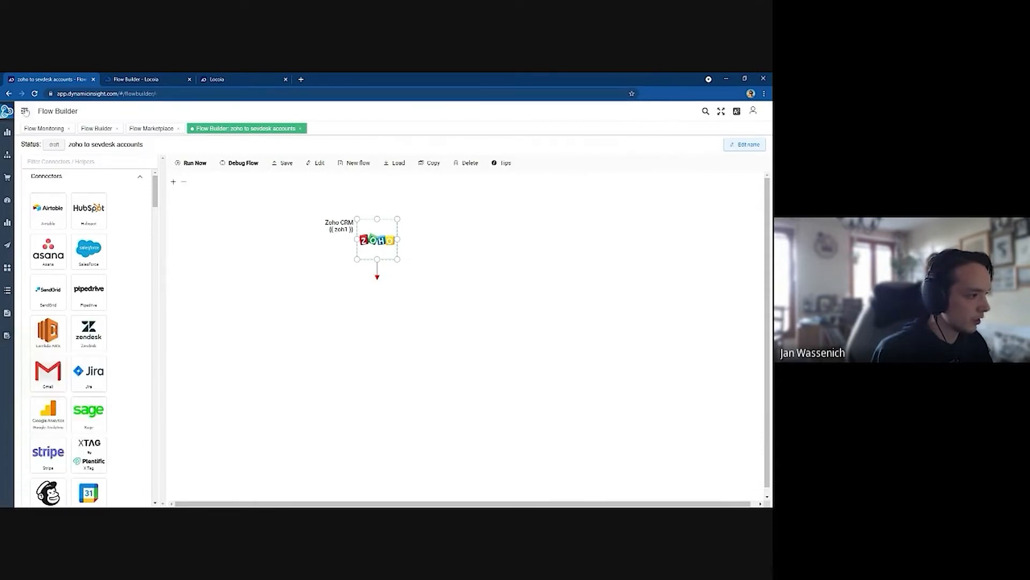
mouse_move(2, 277)
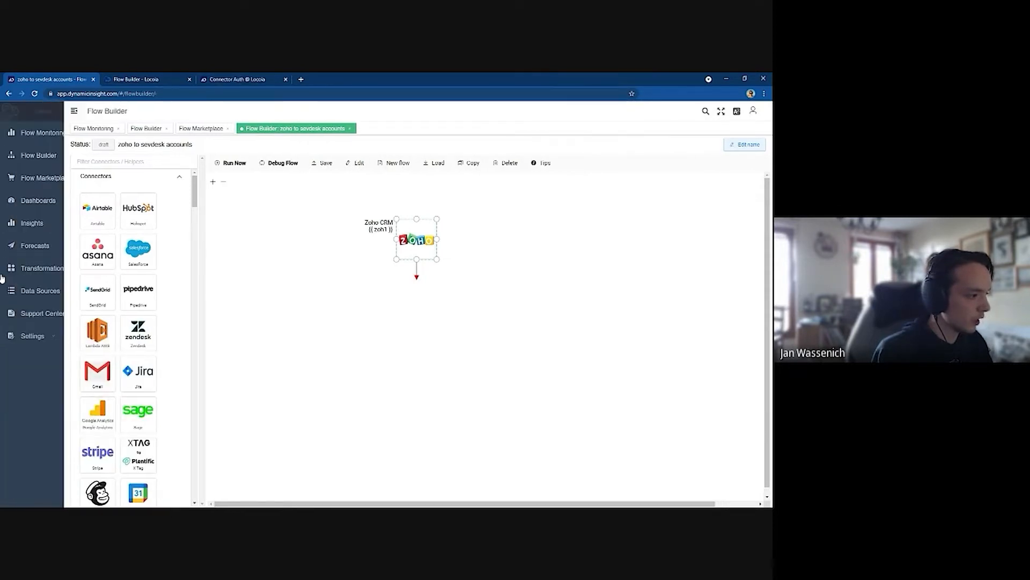
click(63, 338)
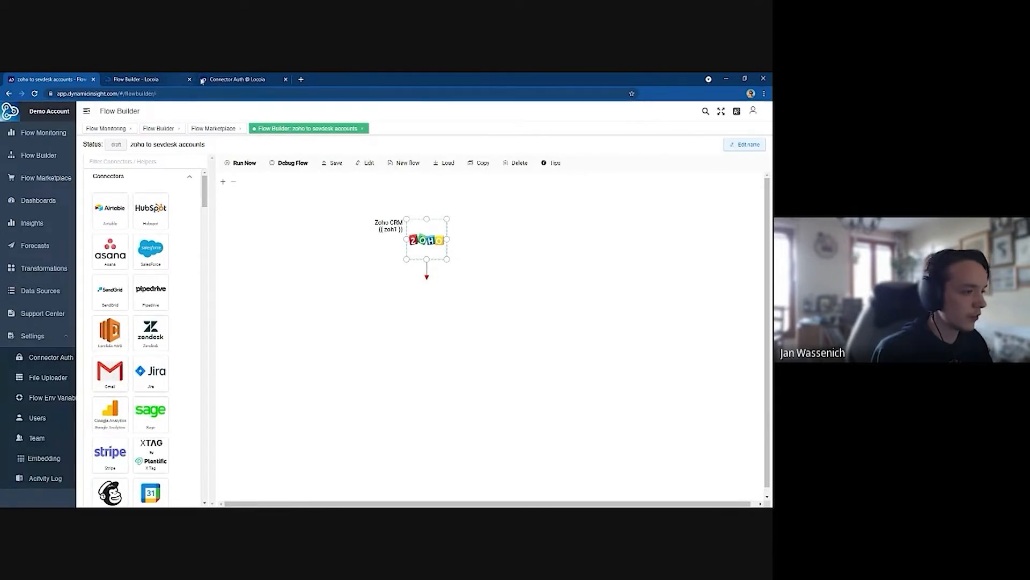
click(213, 81)
drag(213, 81, 117, 81)
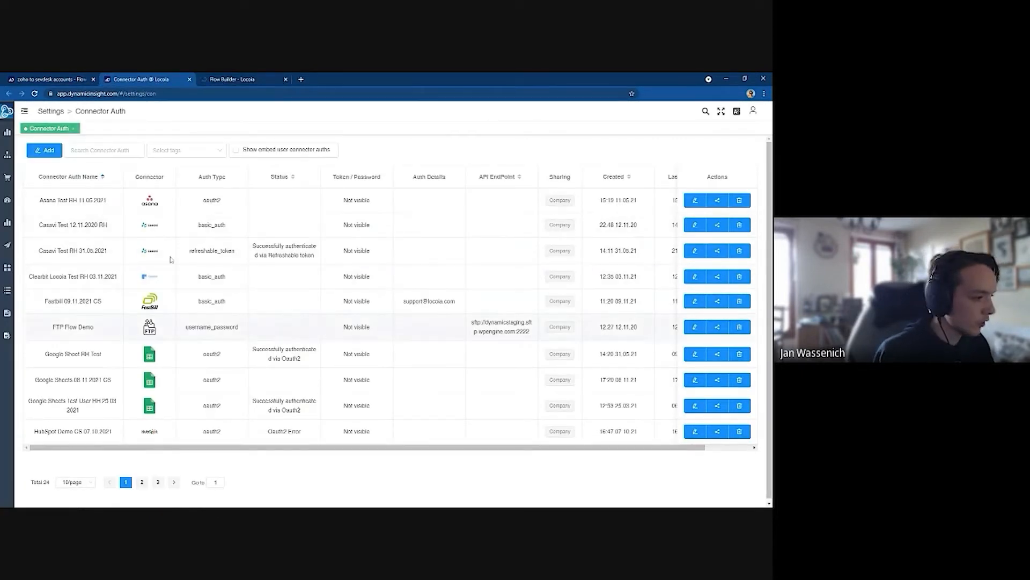
Step: Create a new connector authentication for Zoho CRM and grant Locoia access to the Zoho account
click(49, 150)
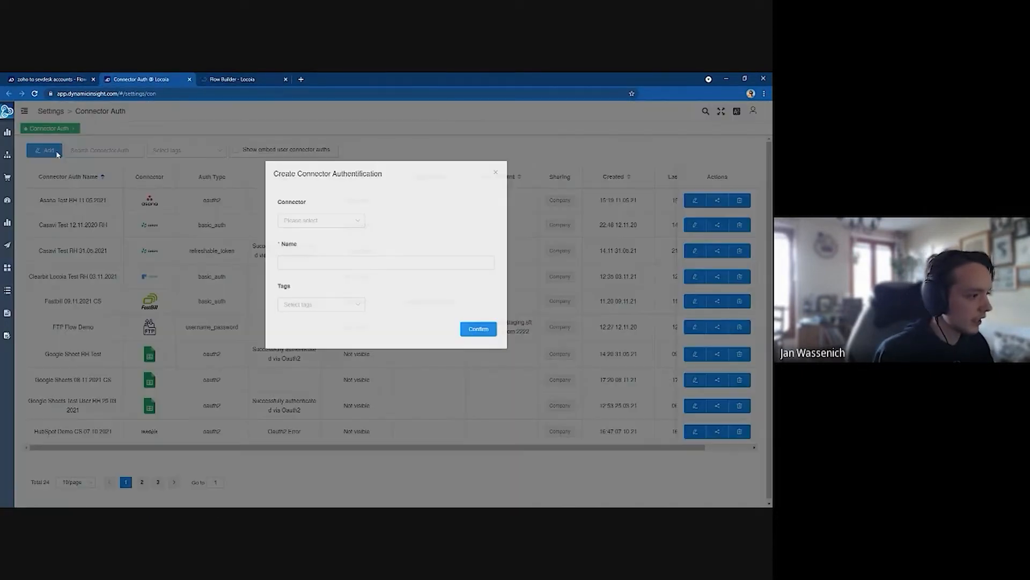
click(330, 225)
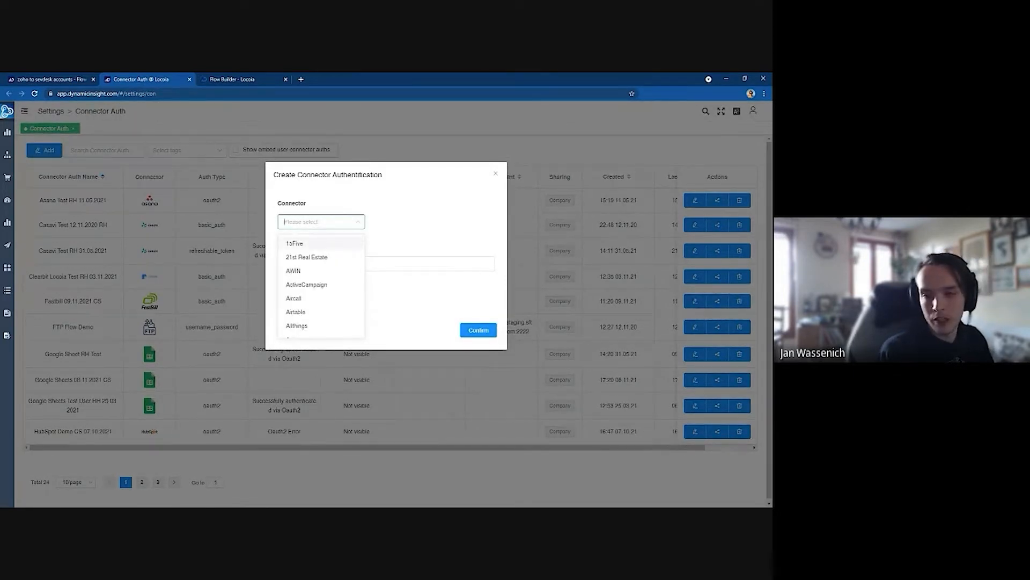
text(zoho)
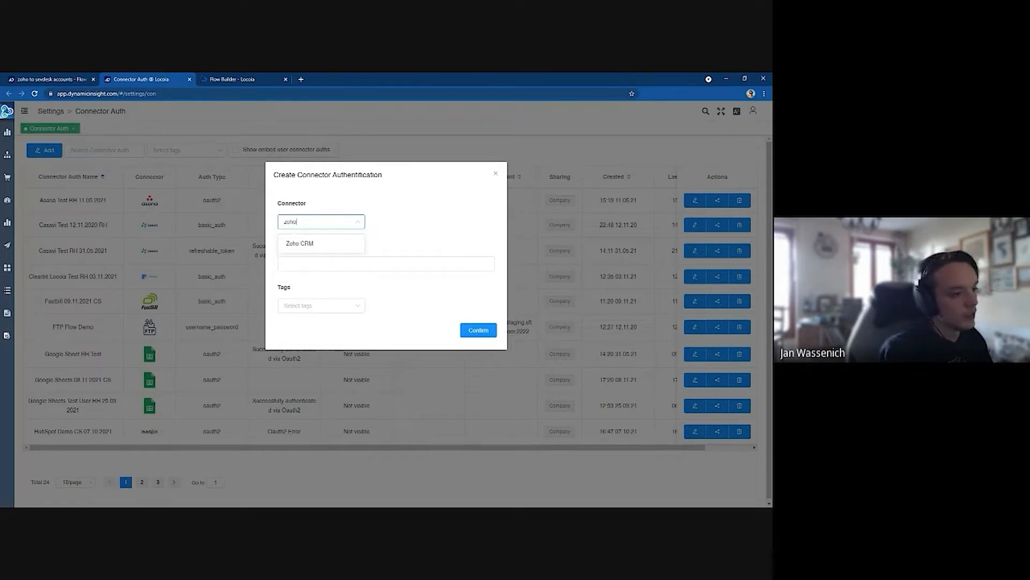
click(311, 244)
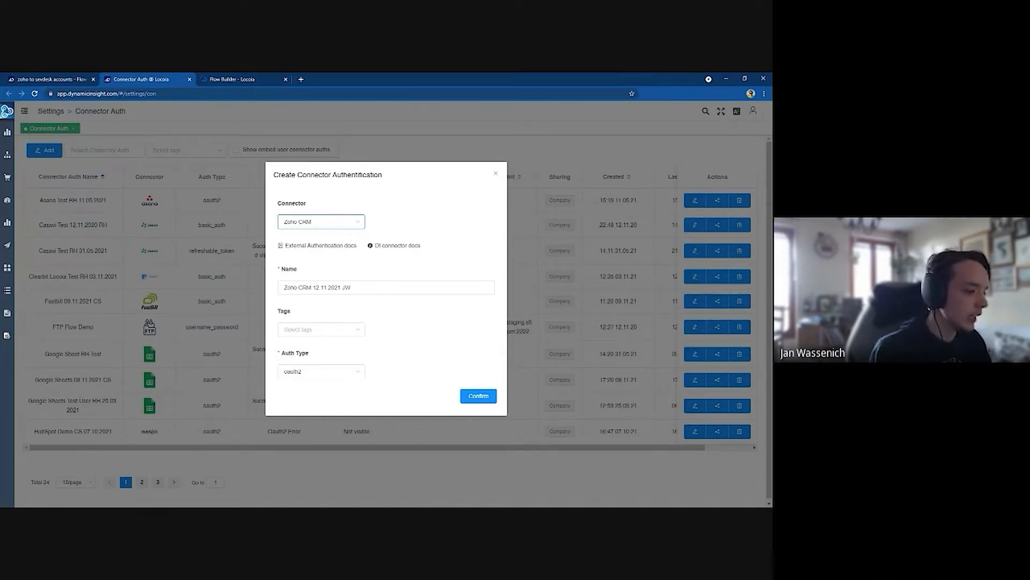
click(479, 397)
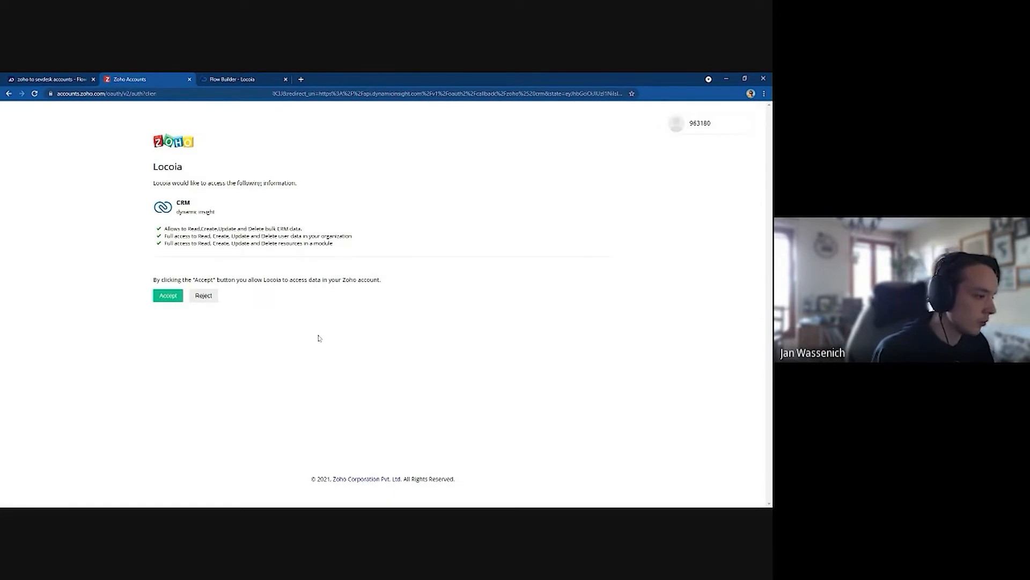
click(167, 296)
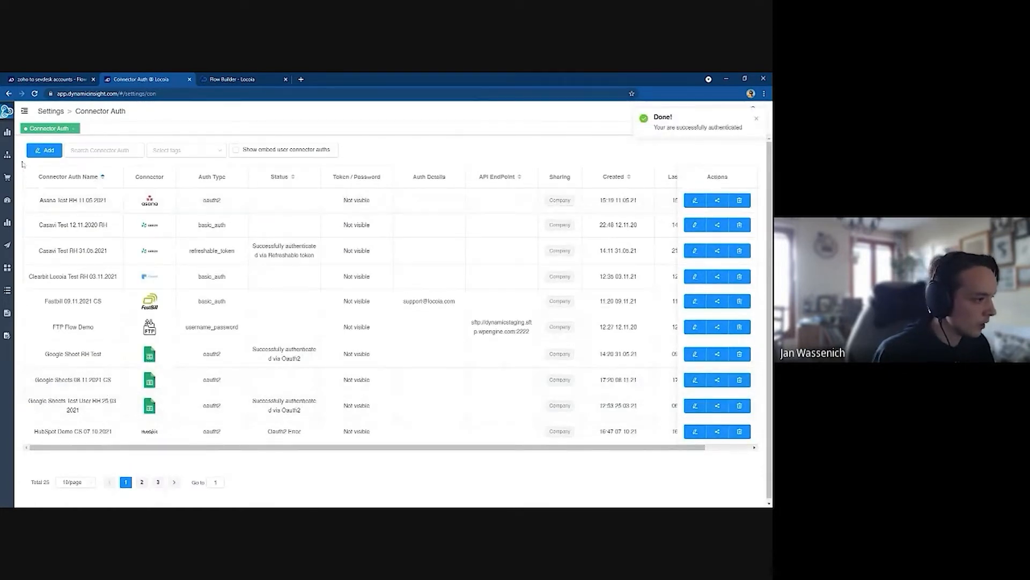
Step: Return to the flow and assign the authentication Zoho CRM 12.11.2021 JW to the Zoho CRM step
click(50, 78)
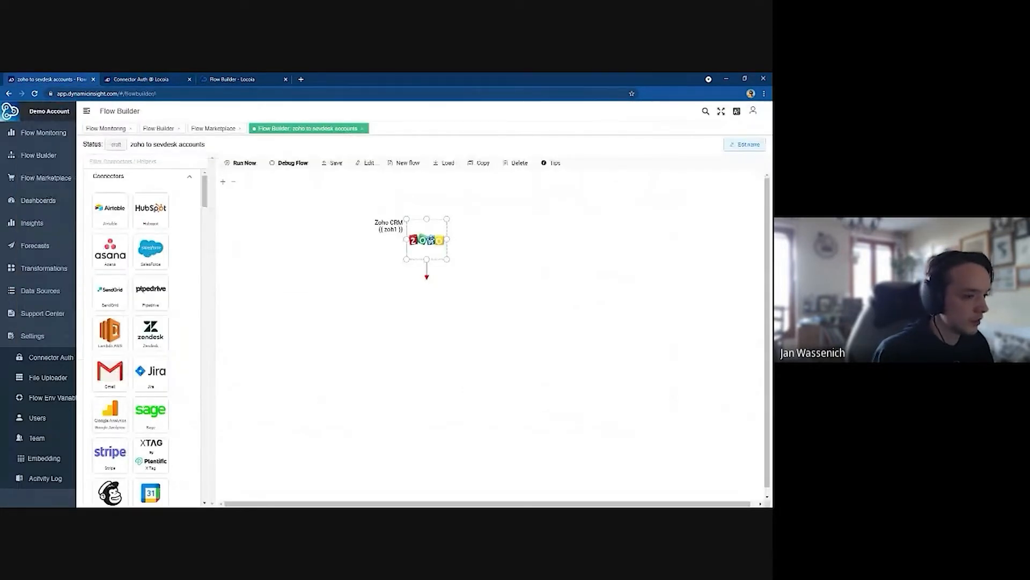
click(427, 240)
click(666, 228)
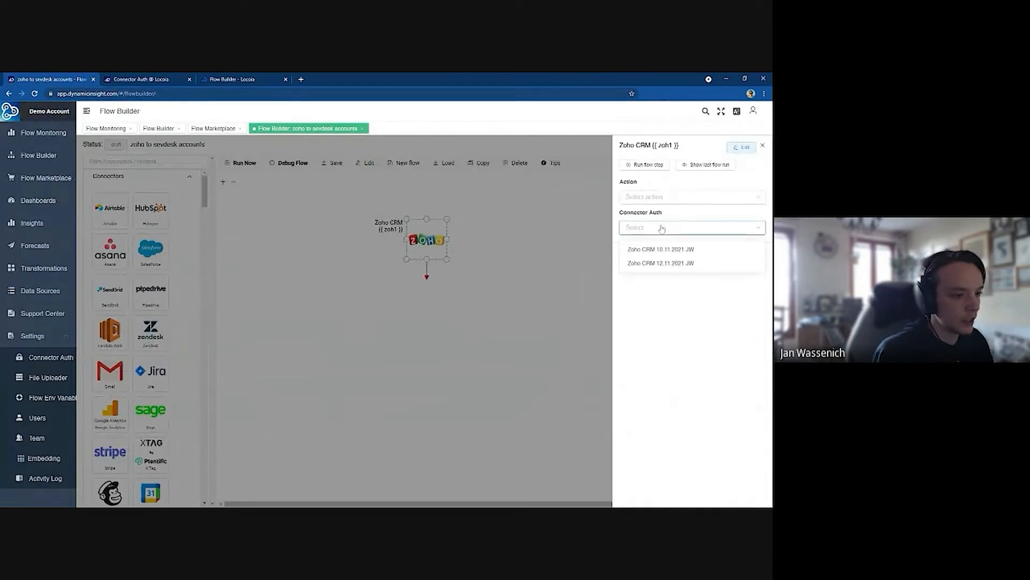
click(678, 268)
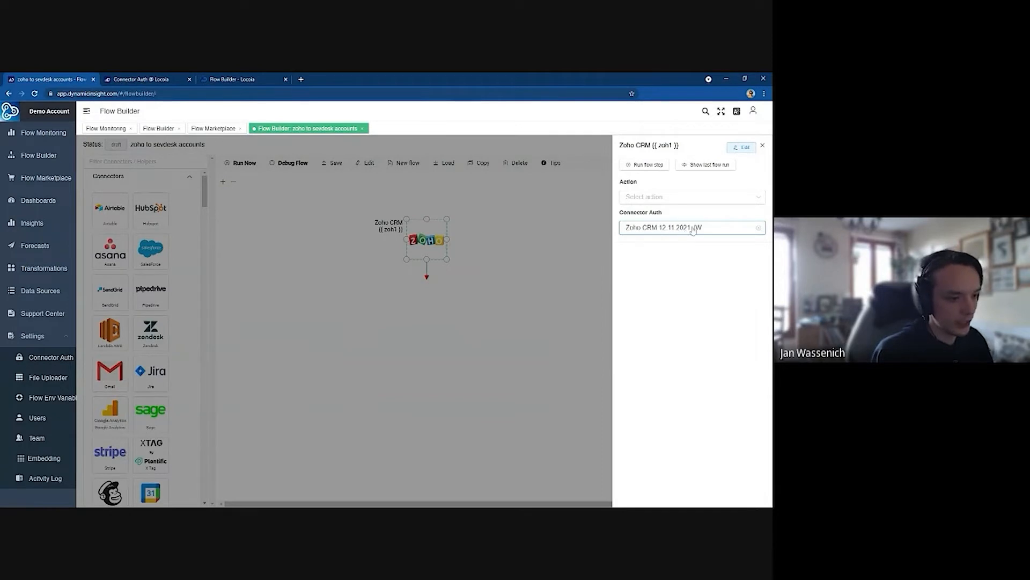
Step: Set the Zoho CRM step's action to Get Accounts by searching for "get acc", and apply the changes
click(678, 201)
text(get)
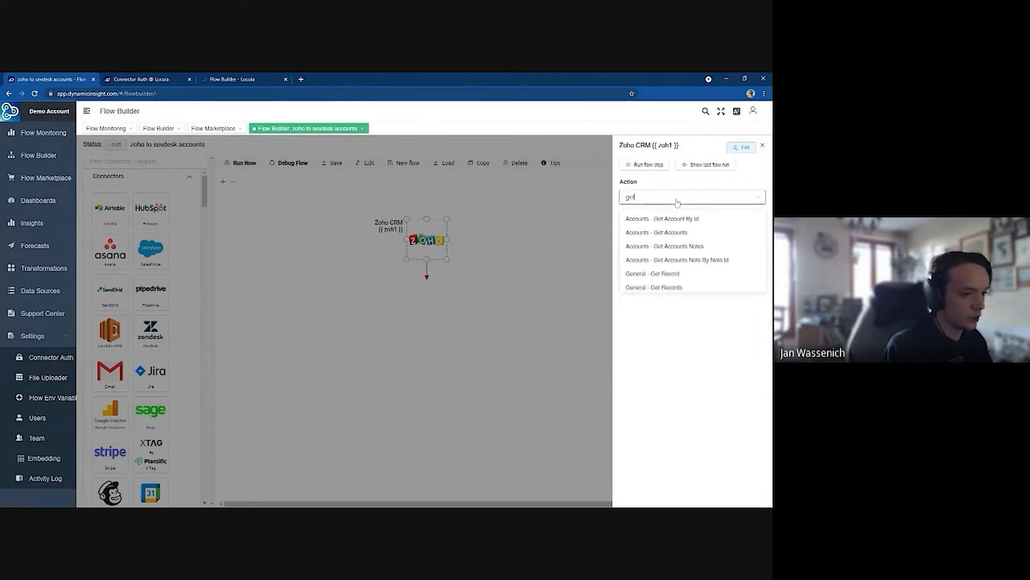
text( ac)
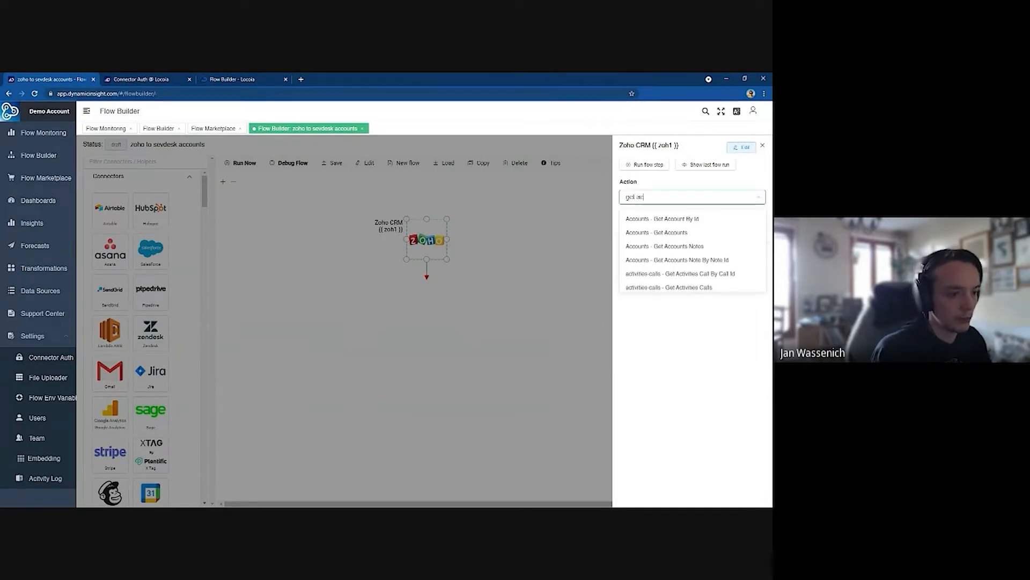
text(c)
click(666, 232)
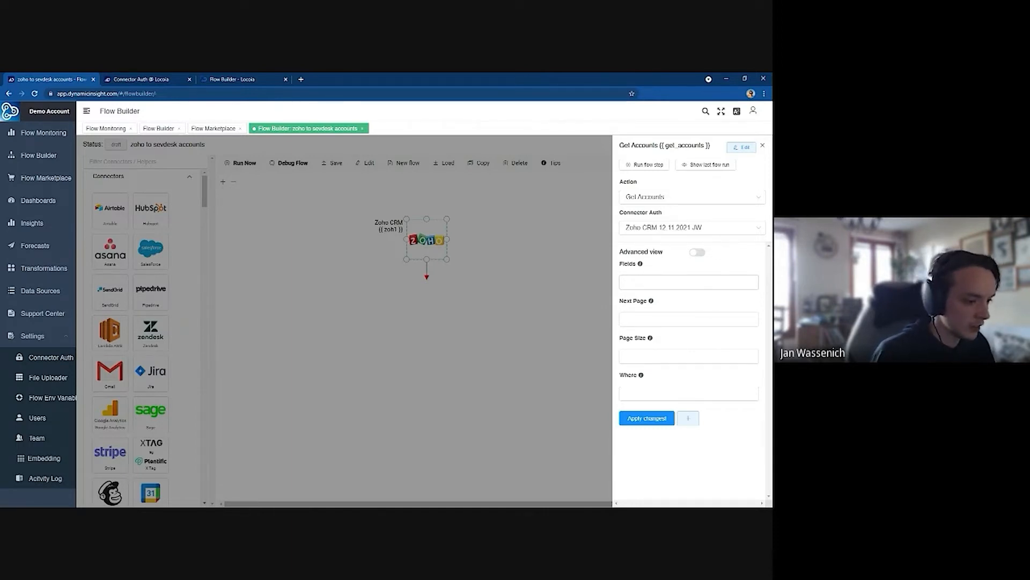
click(663, 419)
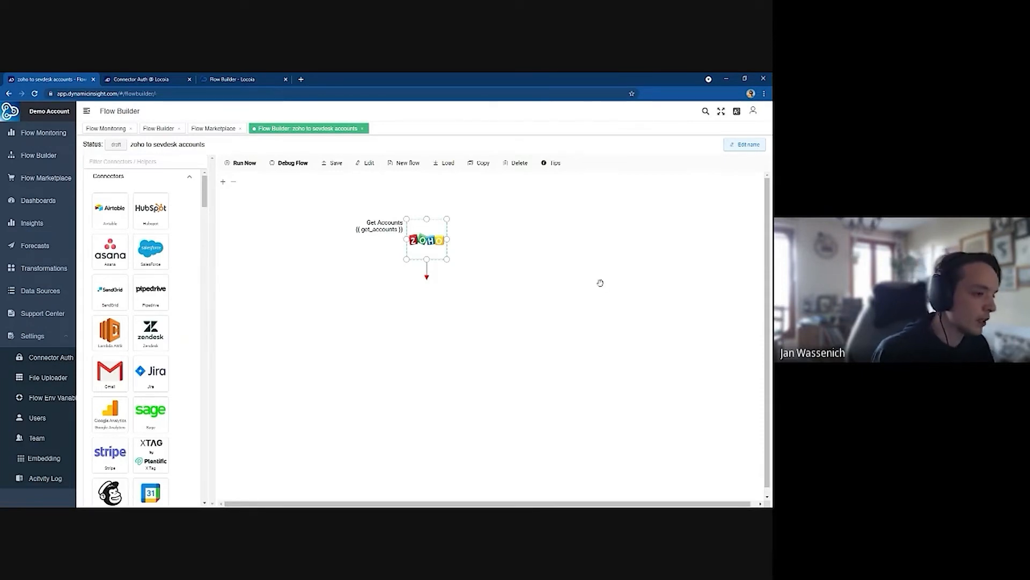
Step: Examine the Get Accounts step's optional parameters in both the standard and advanced view, and apply the step's settings
double_click(437, 252)
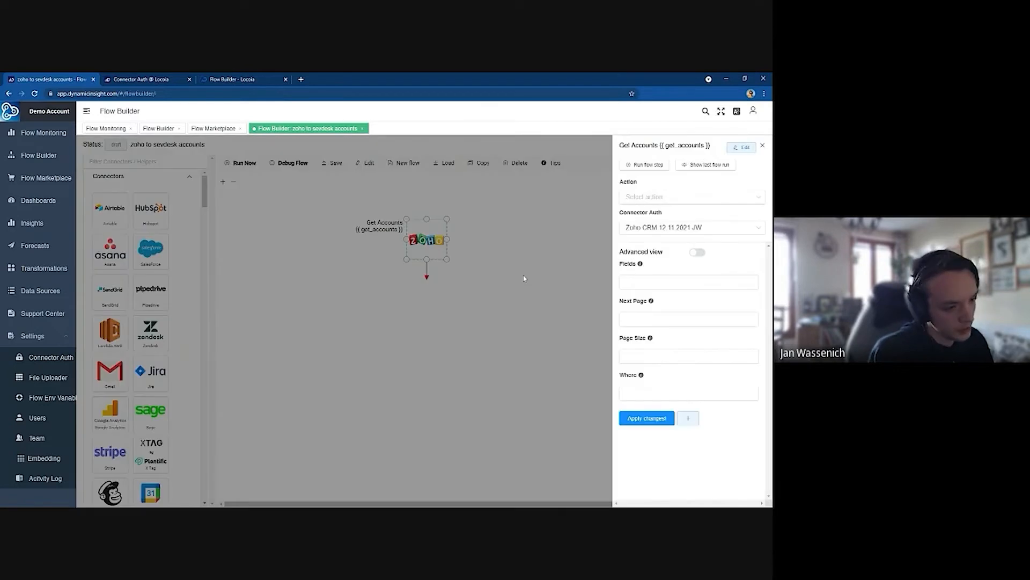
click(697, 253)
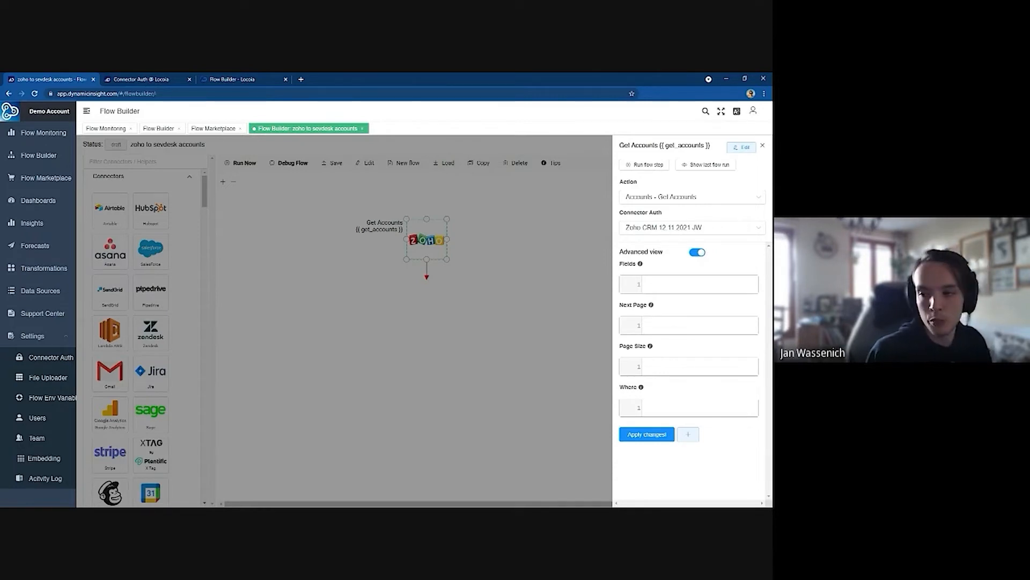
click(697, 252)
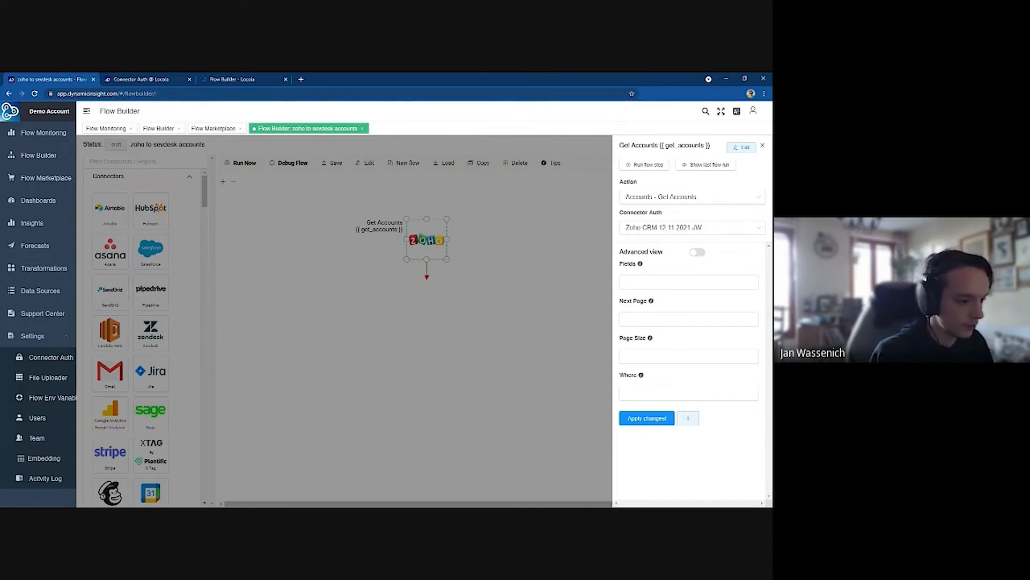
click(695, 252)
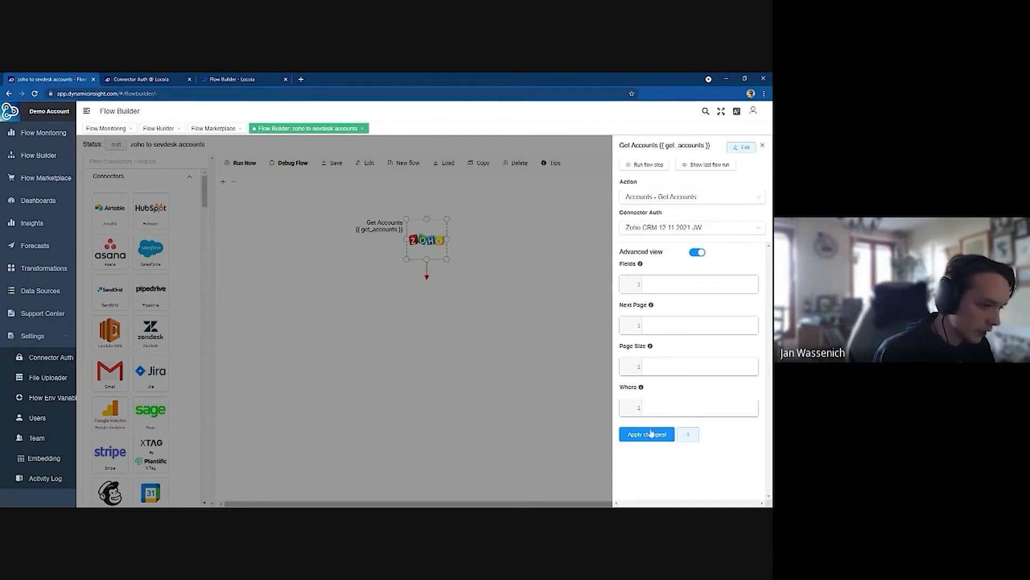
click(692, 252)
click(638, 415)
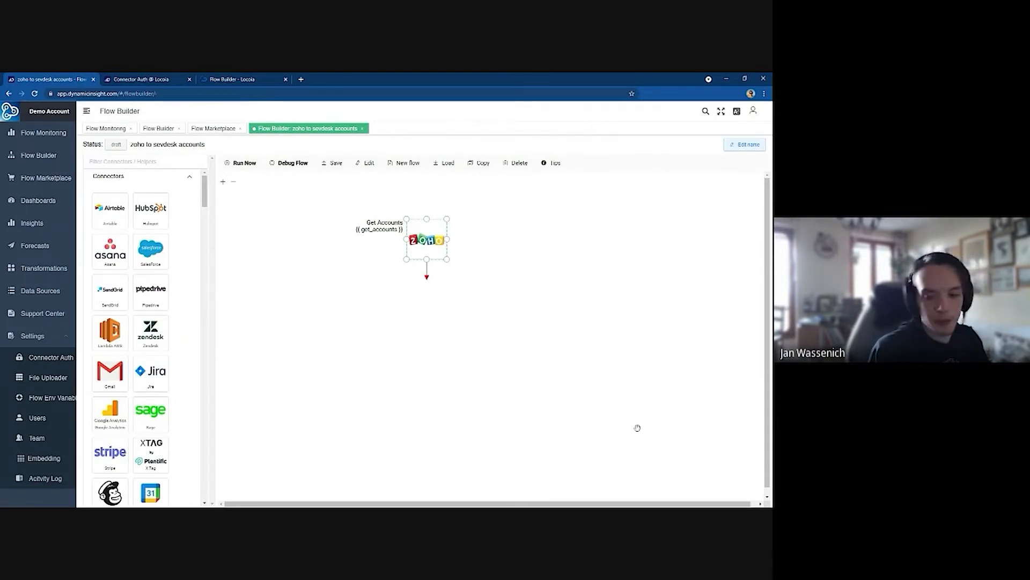
Step: Add a Terminate step below the Zoho Get Accounts step, connect it, and save the flow
drag(466, 322, 437, 336)
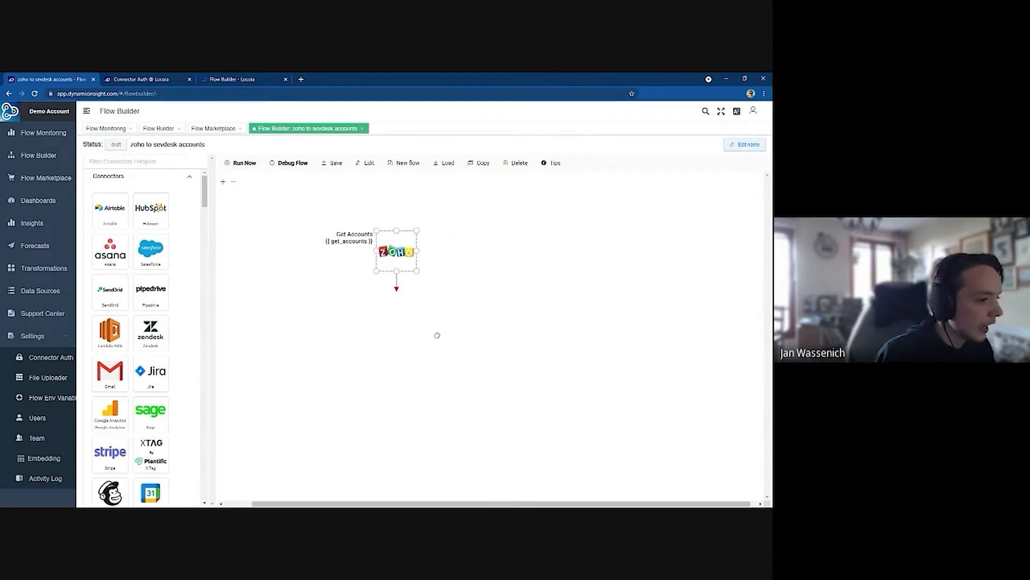
click(134, 162)
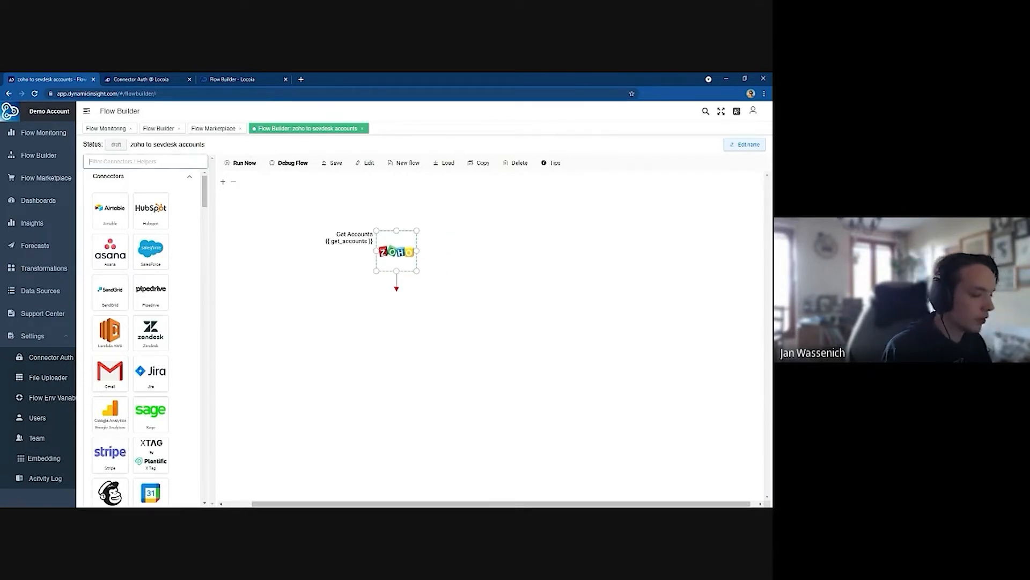
text(ter)
drag(151, 358, 396, 289)
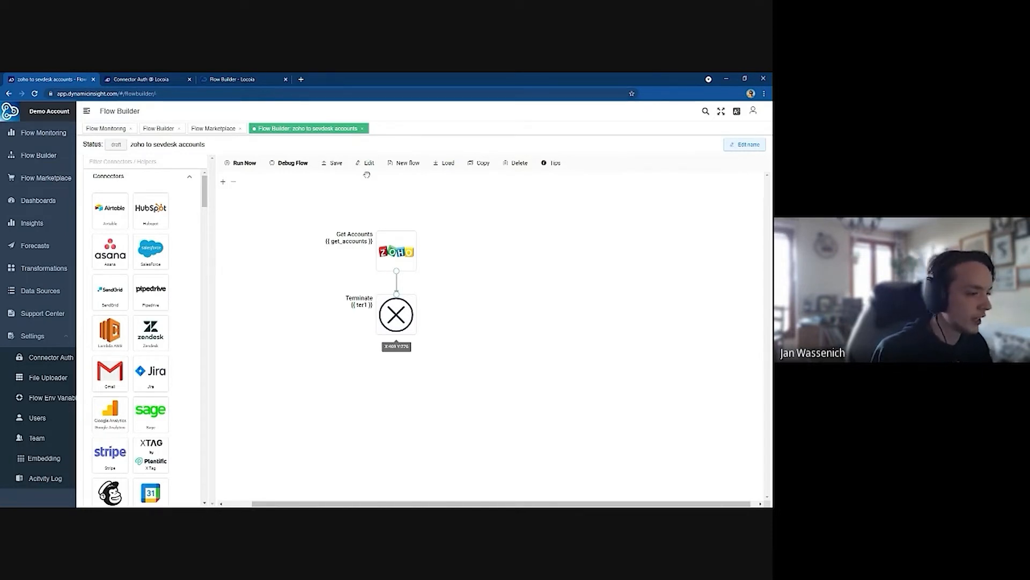
click(333, 163)
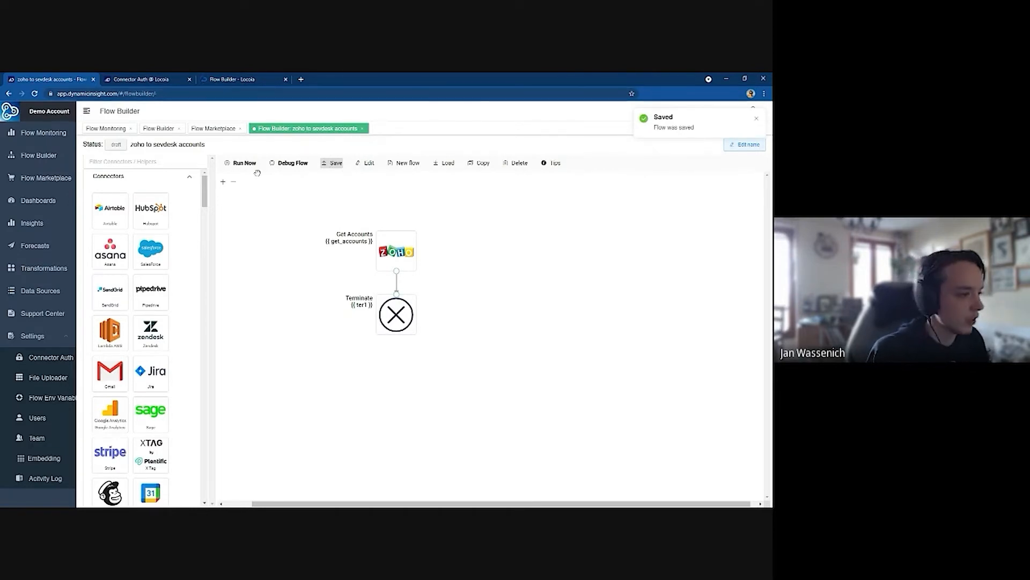
Step: Collapse the navigation sidebar, run the flow, and open the Get Accounts step's details in the debug result
click(87, 111)
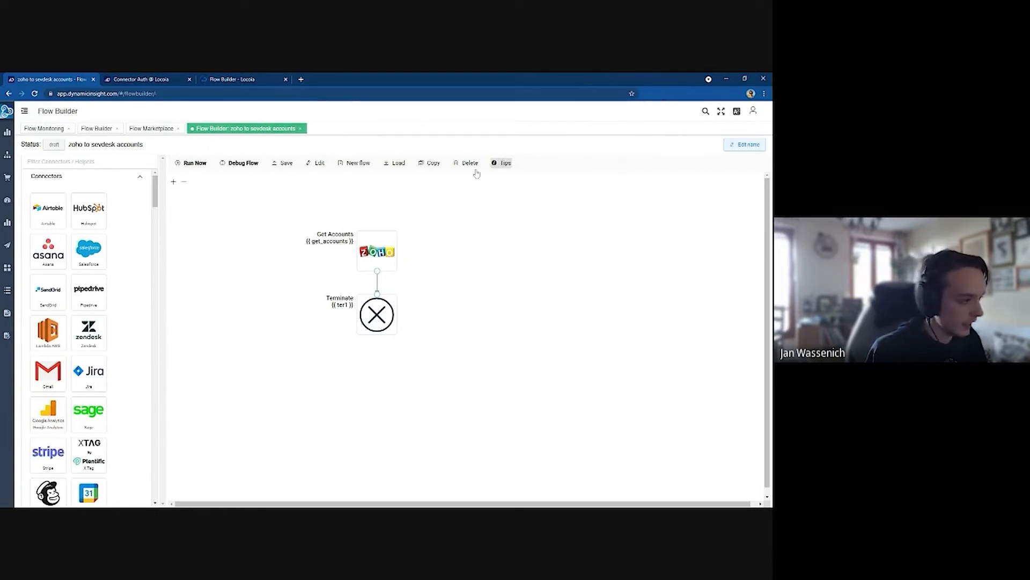
click(197, 163)
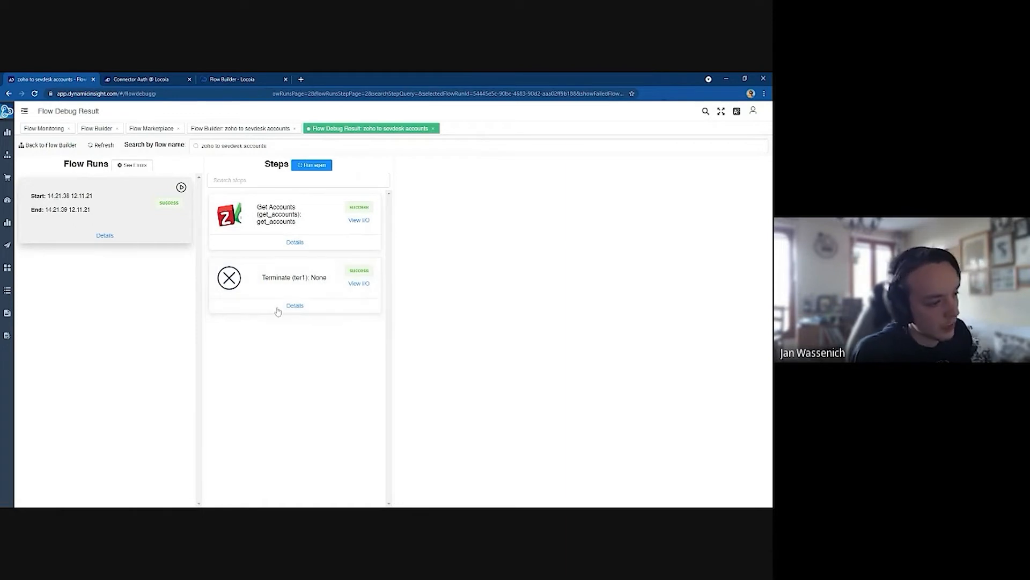
click(294, 242)
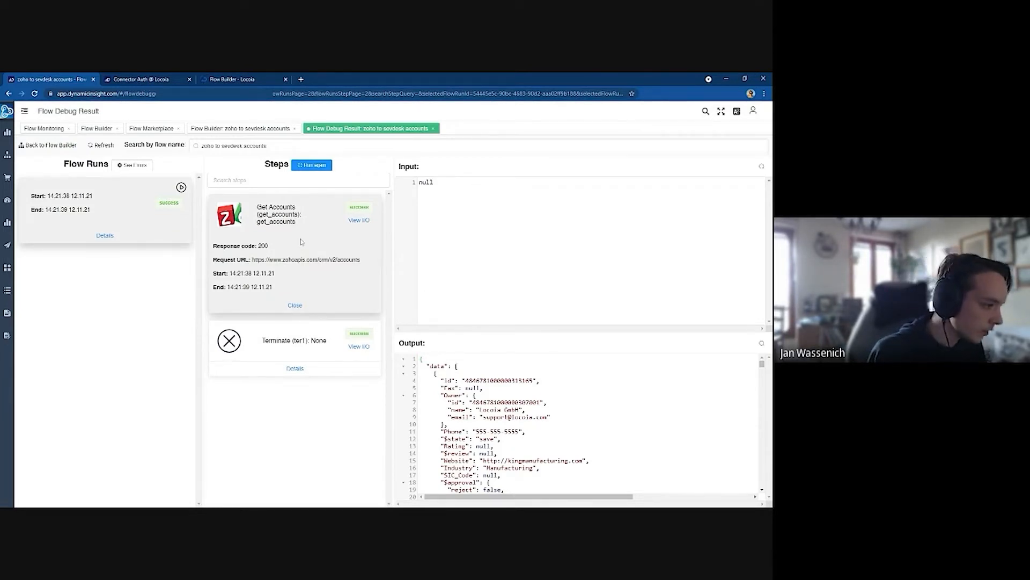
Step: Examine the Get Accounts step's response code, request URL, input and returned account data in the debug result
double_click(262, 246)
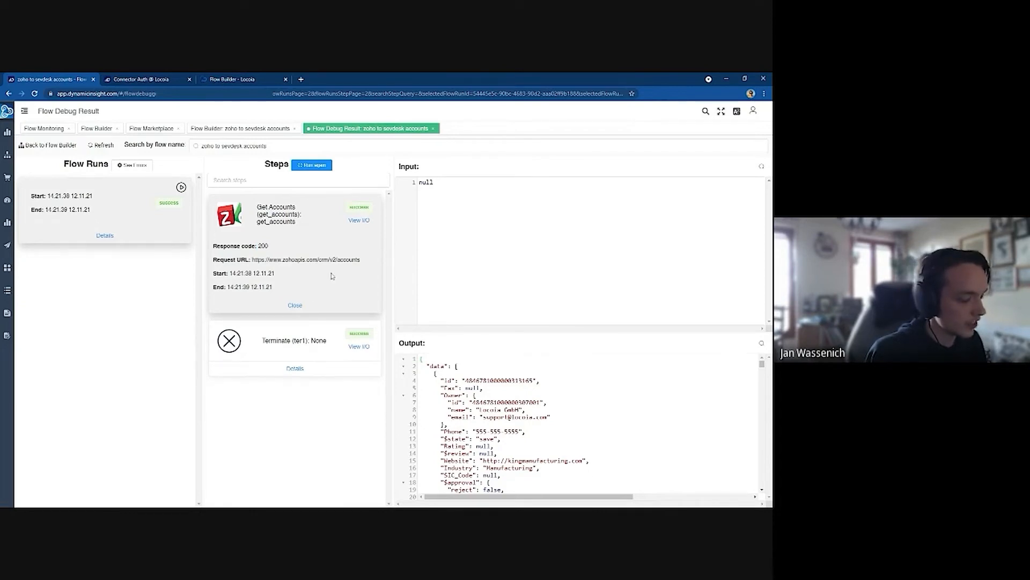
drag(269, 260, 337, 260)
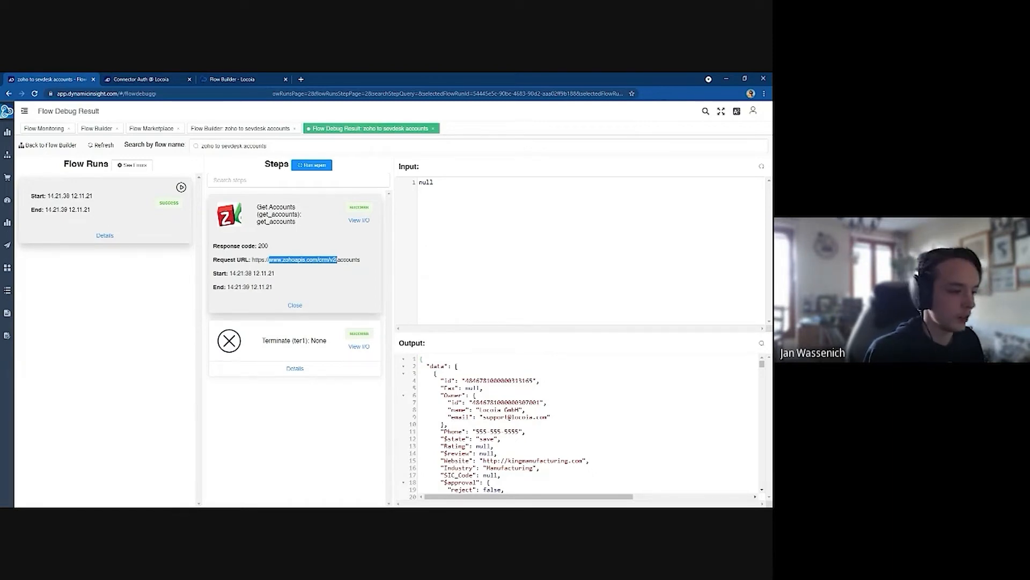
scroll(580, 424, down, 8)
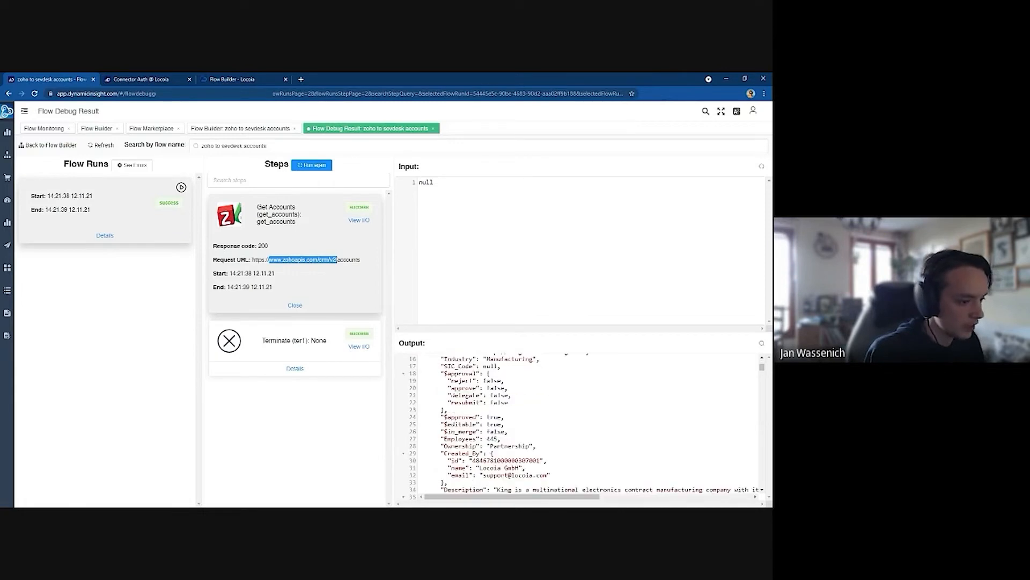
scroll(580, 424, up, 12)
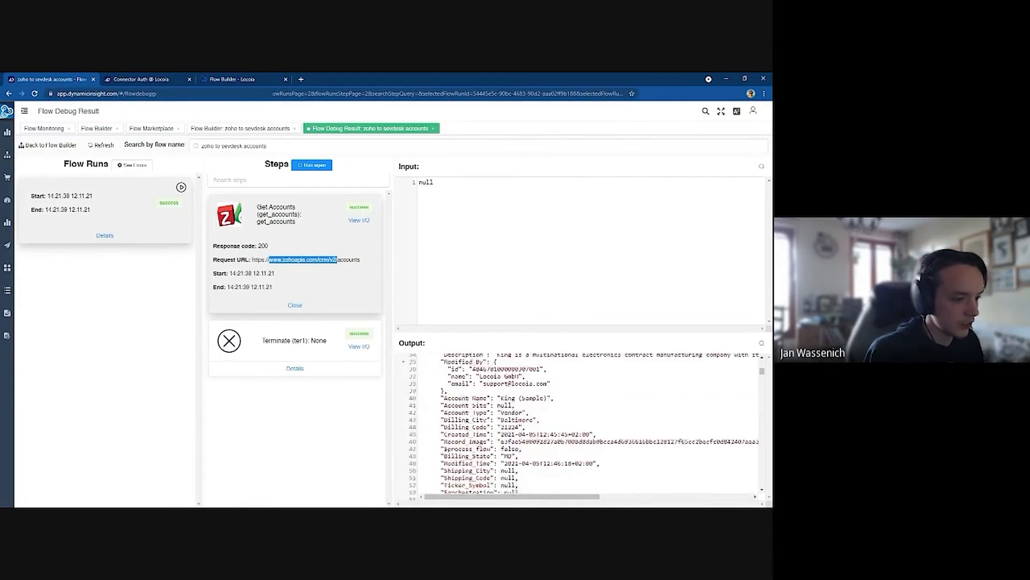
scroll(579, 424, up, 7)
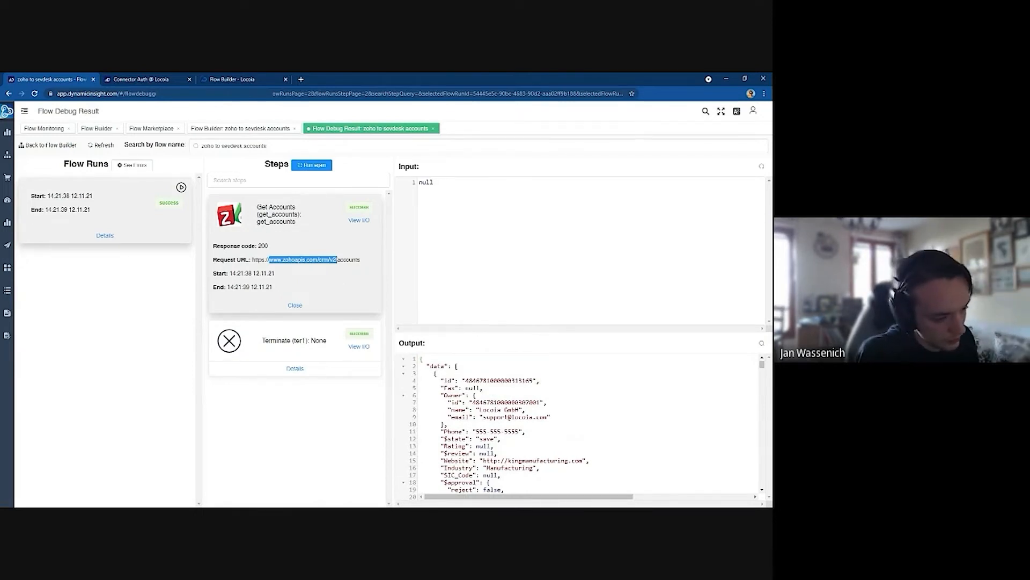
click(497, 402)
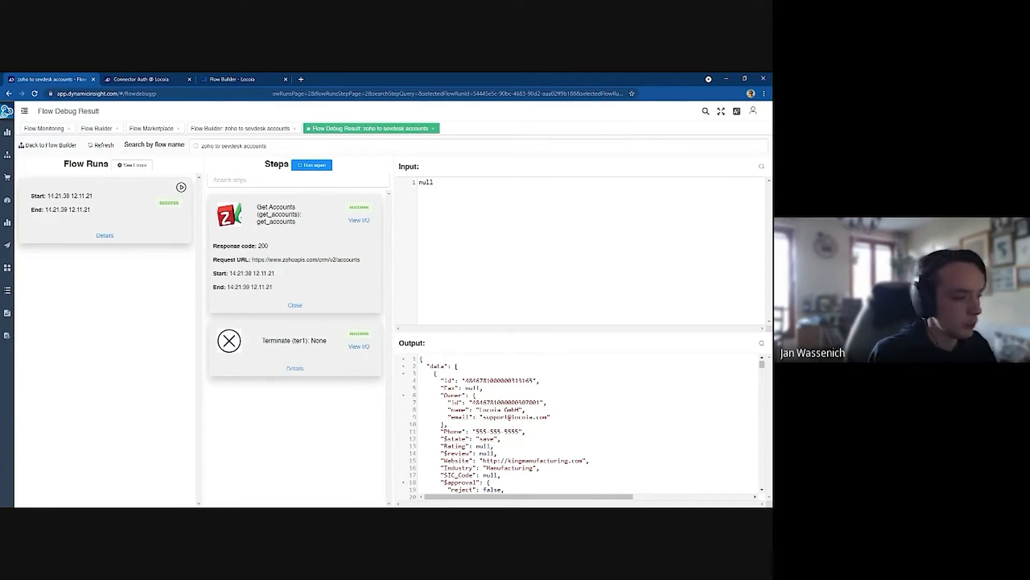
key(ctrl+a)
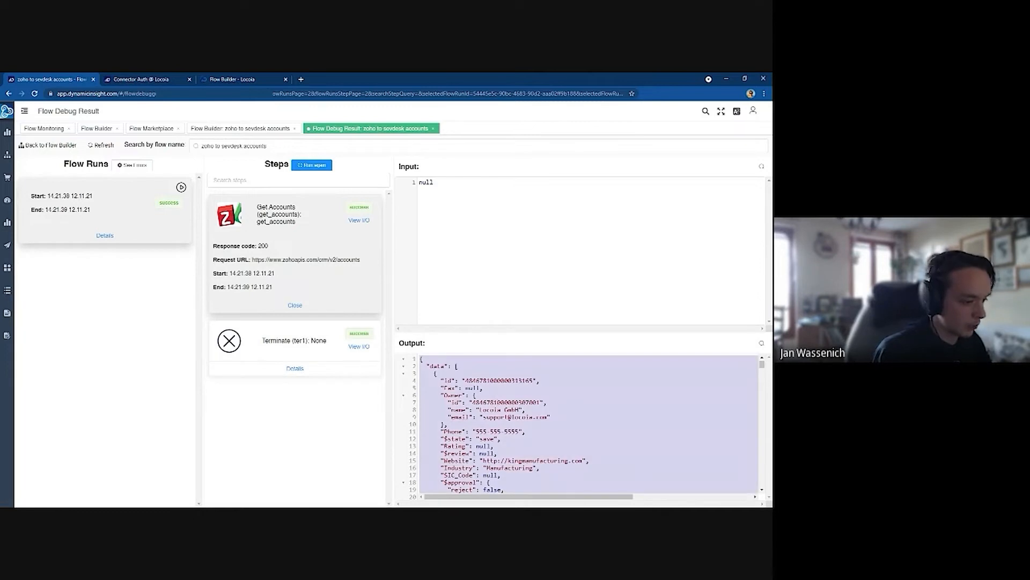
click(103, 501)
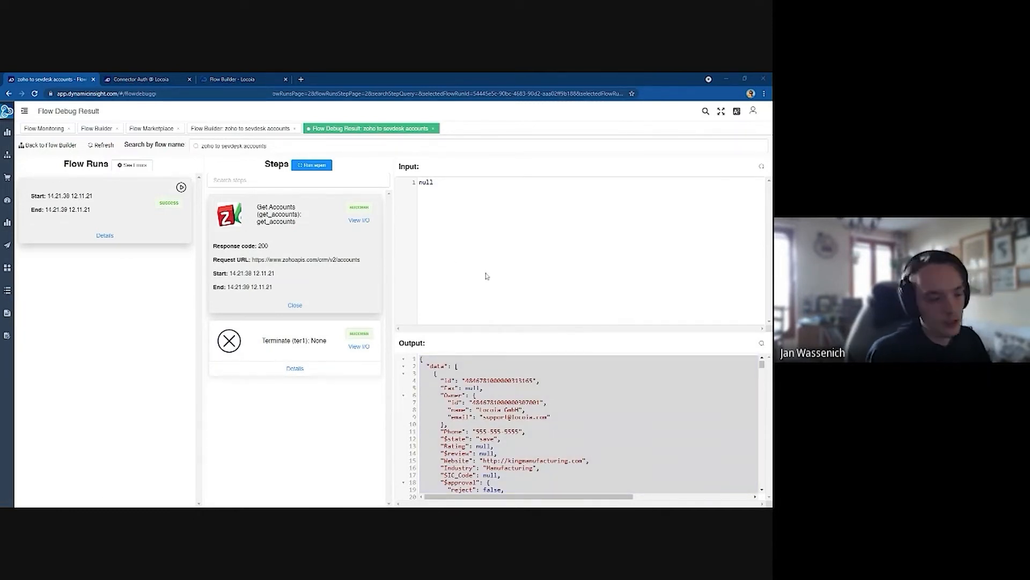
click(496, 300)
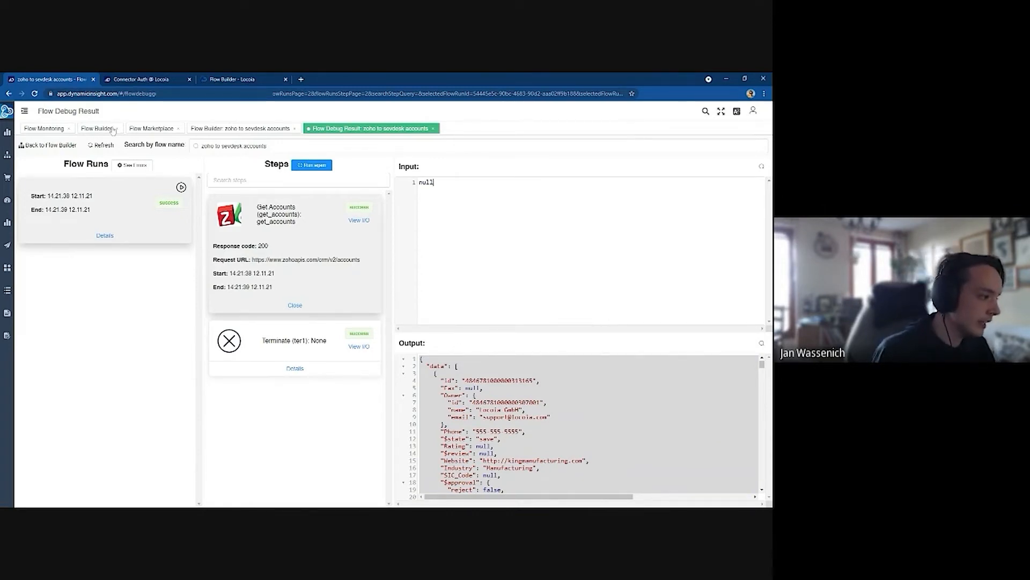
Step: Return to the flow, replace the Terminate step with a Looper step connected below Get Accounts, and shorten its two outgoing arrows
click(64, 146)
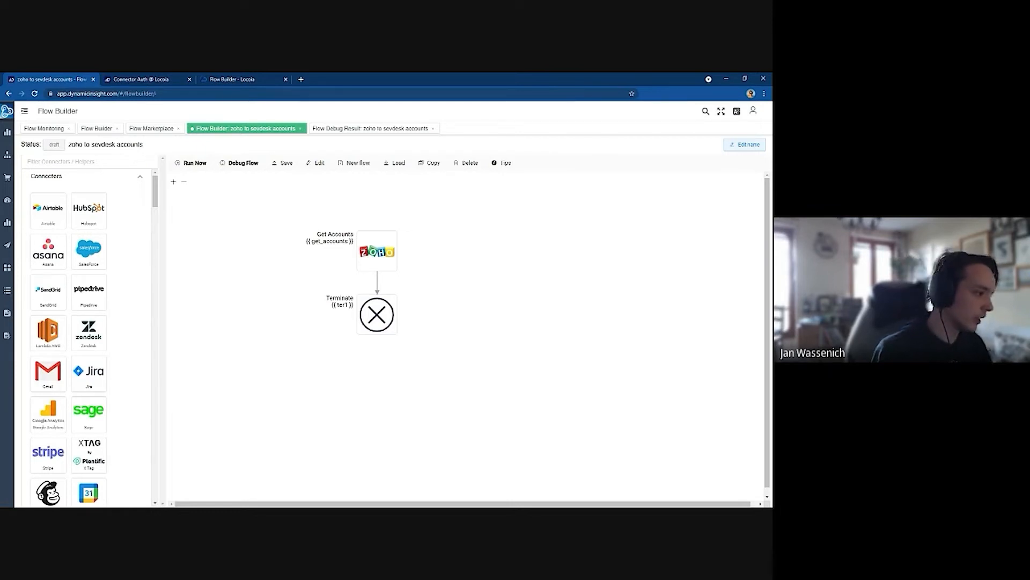
click(90, 161)
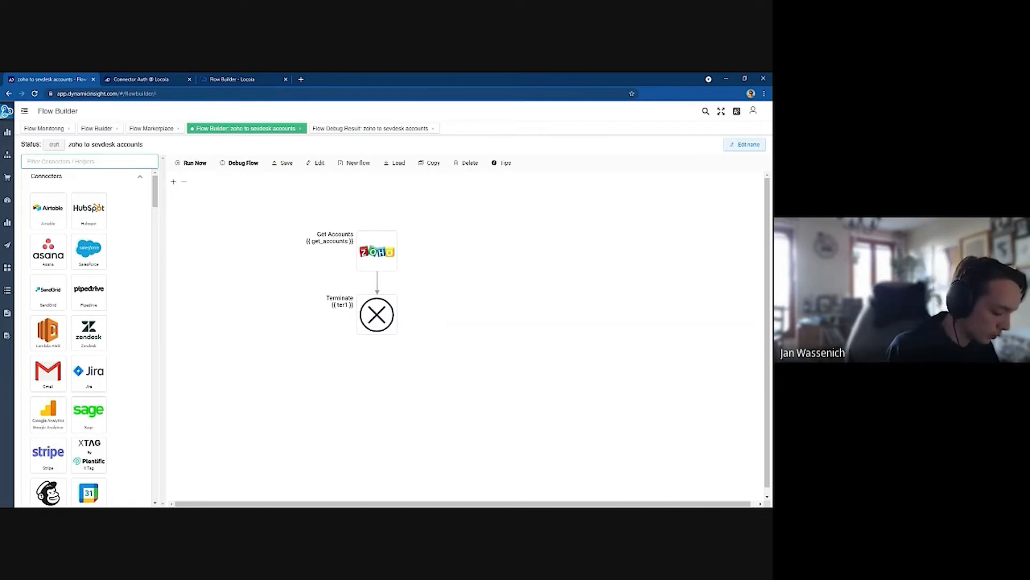
text(looper)
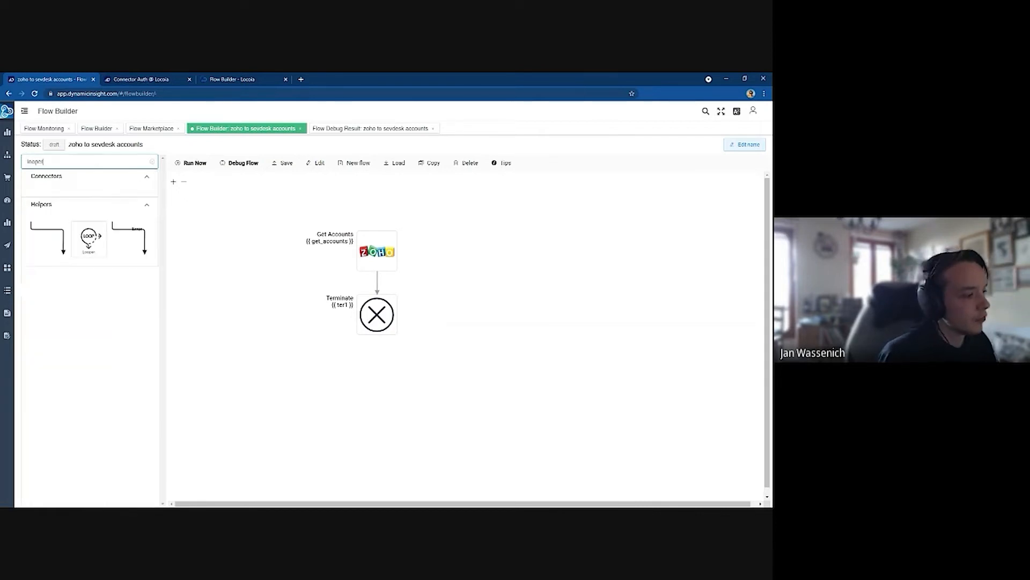
drag(89, 236, 371, 310)
click(377, 310)
click(376, 291)
click(379, 320)
key(Delete)
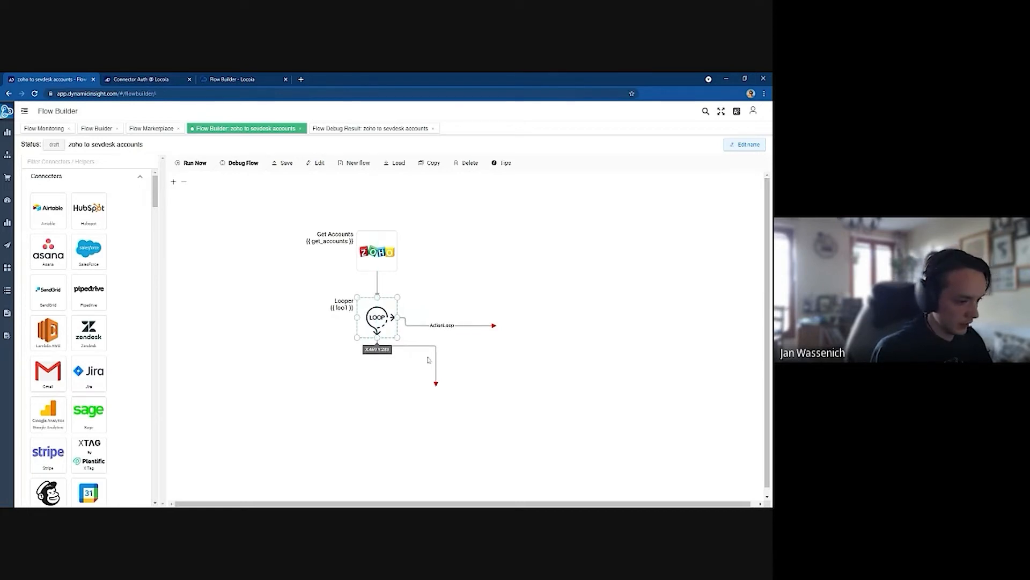
drag(436, 382, 376, 372)
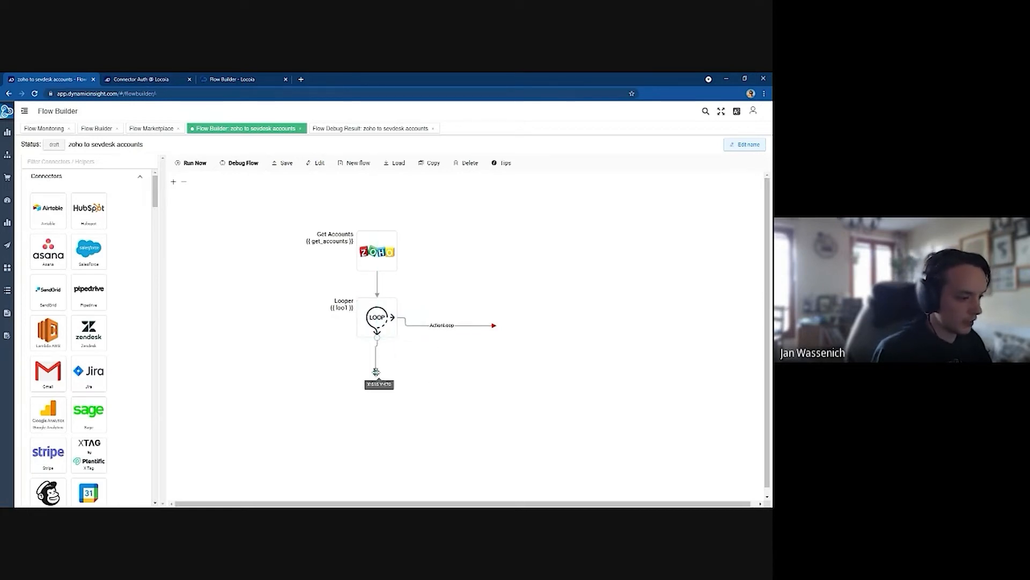
drag(490, 327, 462, 311)
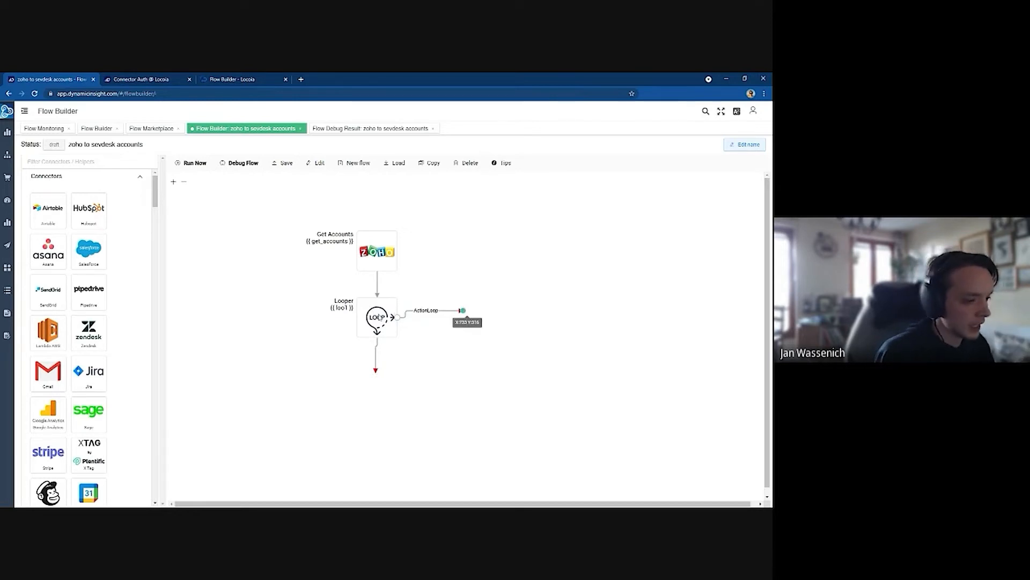
Step: Set the Looper step's action to Iterate Over Loop with loop reference get_accounts, apply the changes, and straighten its ActionLoop arrow
click(376, 316)
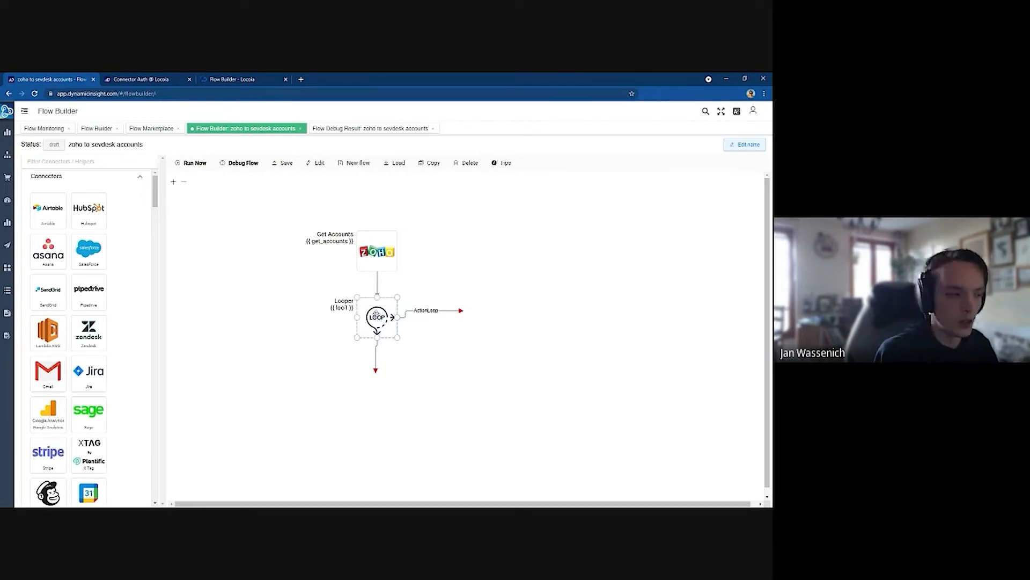
double_click(376, 316)
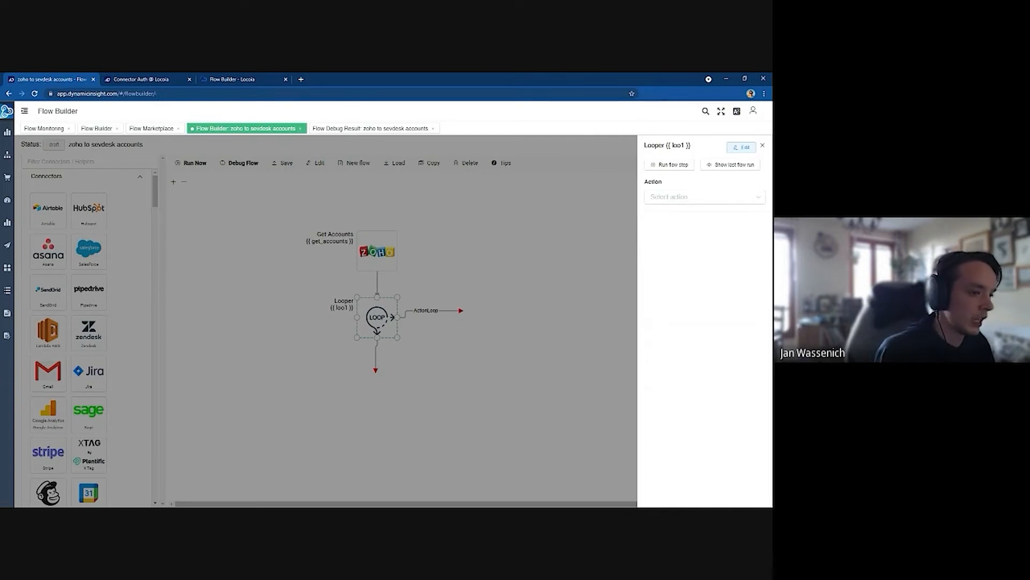
click(718, 197)
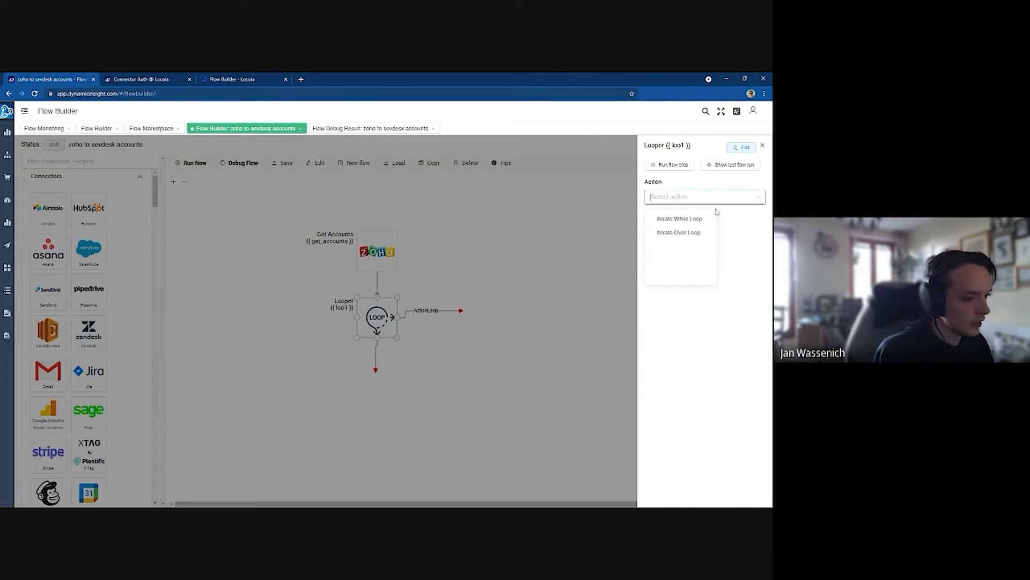
click(697, 236)
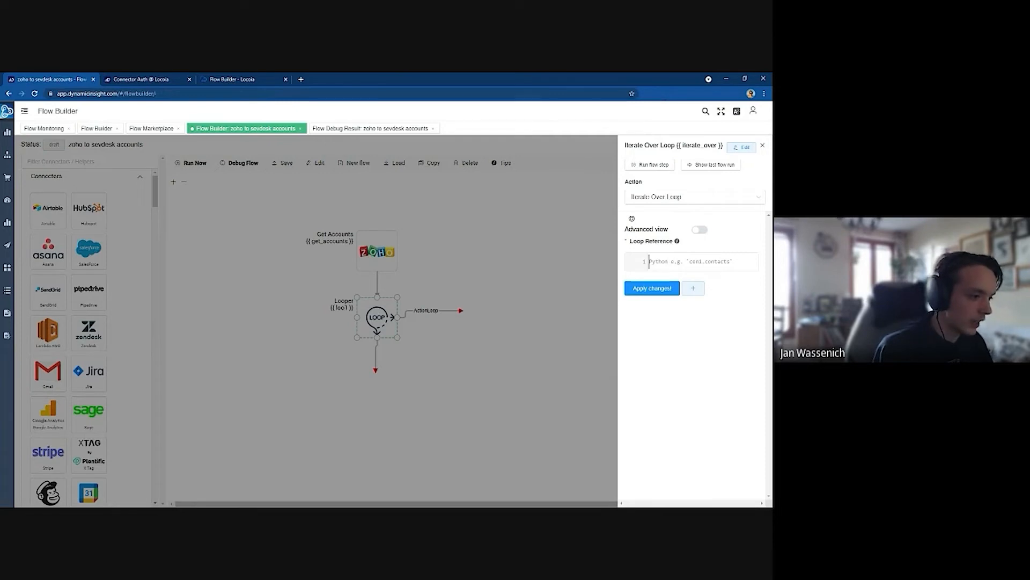
text(get)
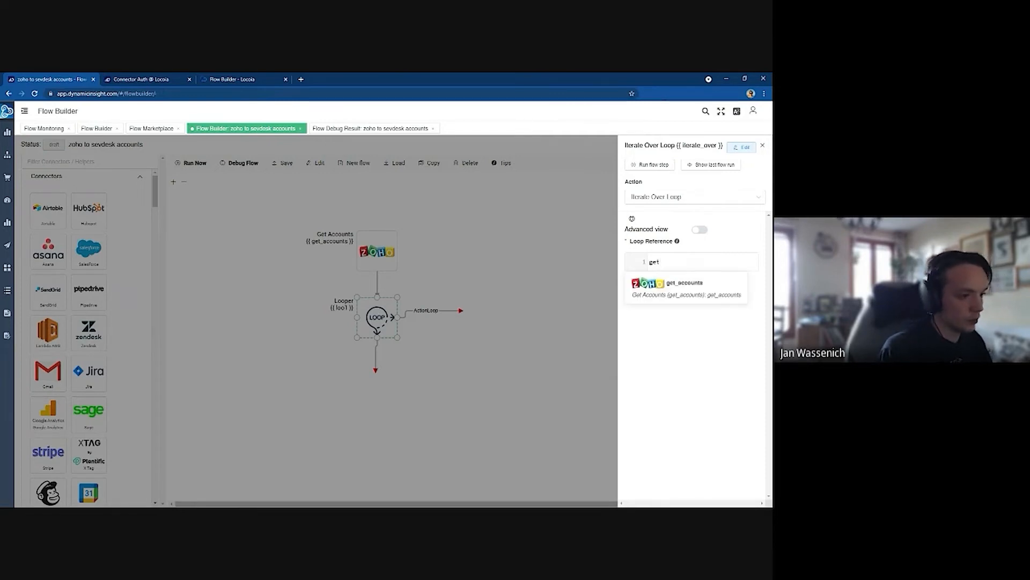
click(664, 280)
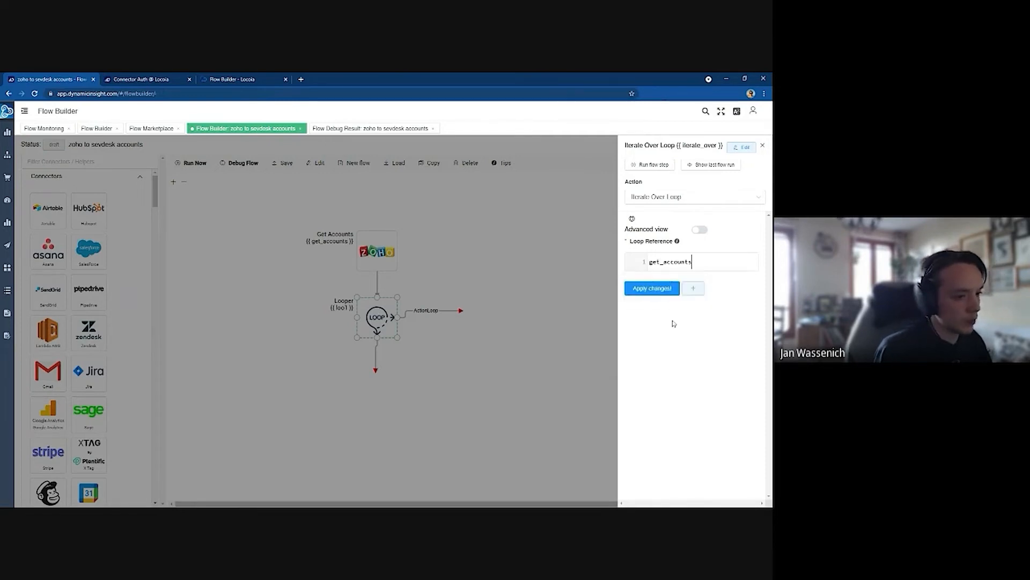
click(651, 288)
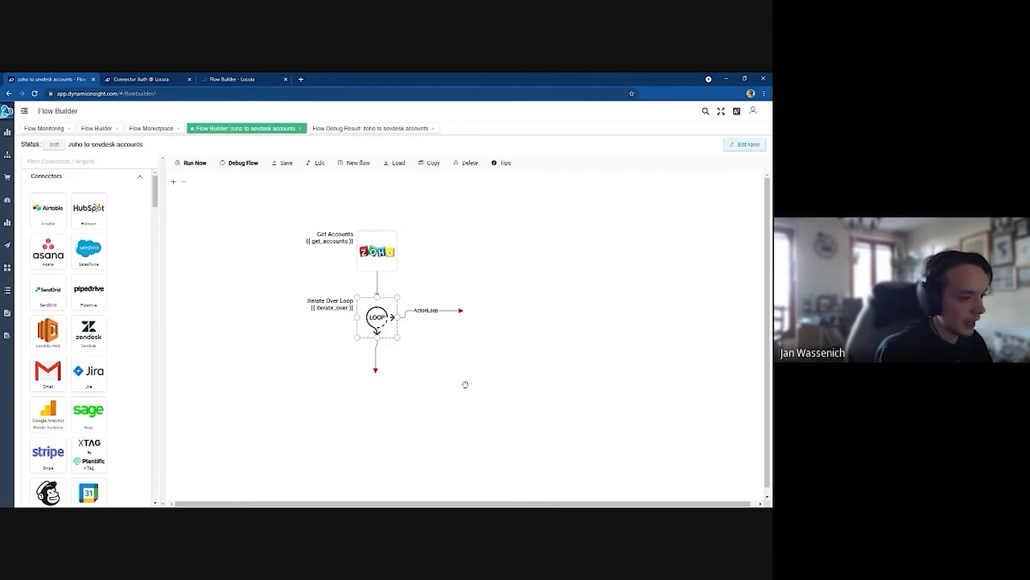
drag(461, 311, 459, 315)
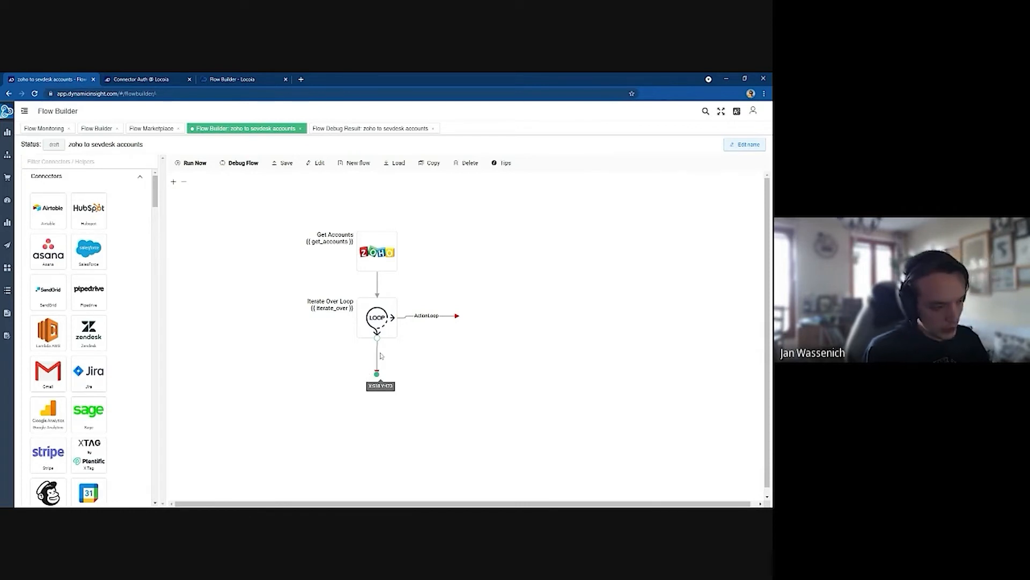
Step: Delete the Looper step's downward arrow and add a sevDesk step at the end of its ActionLoop arrow, without an outgoing arrow
key(Delete)
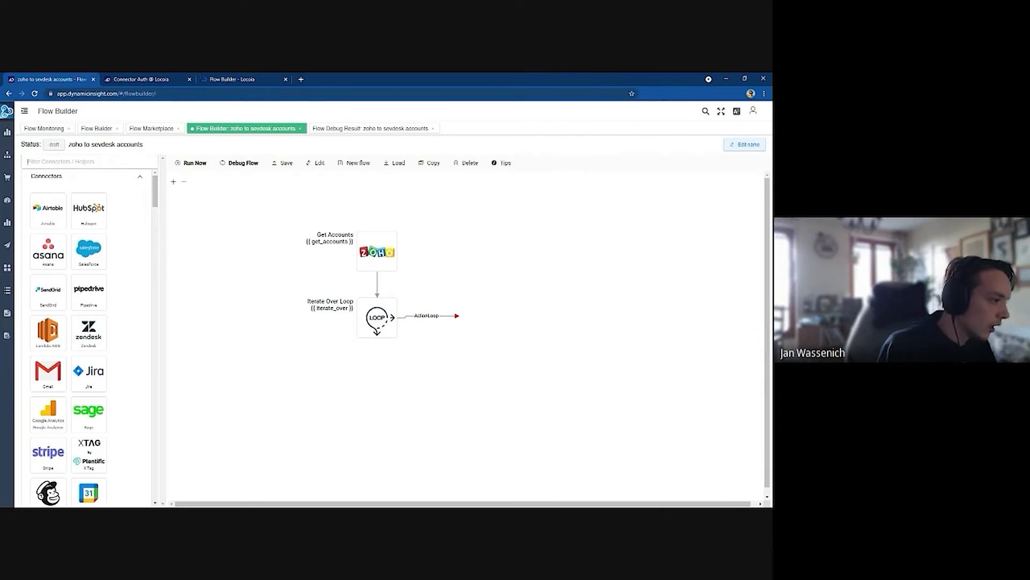
click(115, 161)
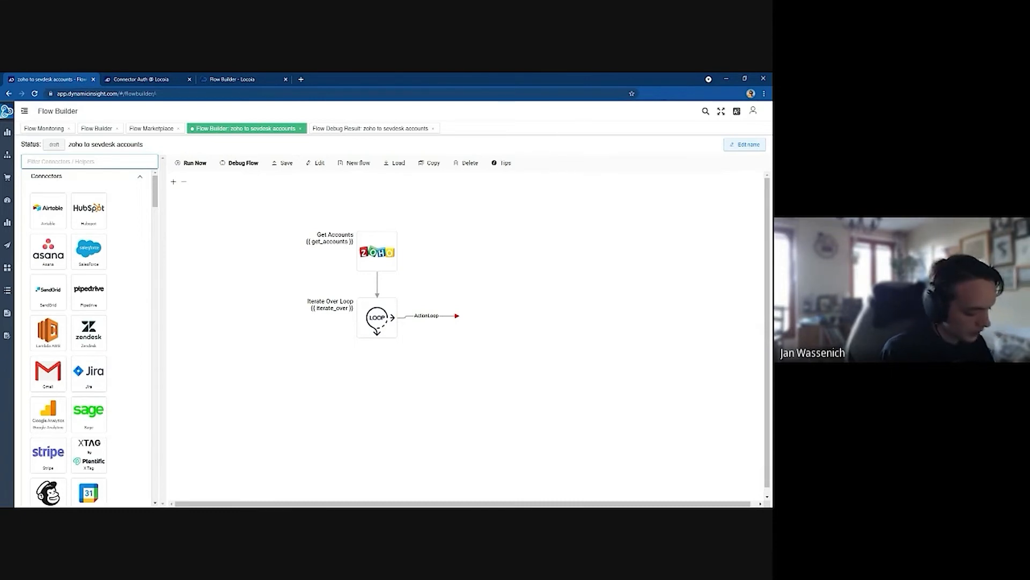
text(sev)
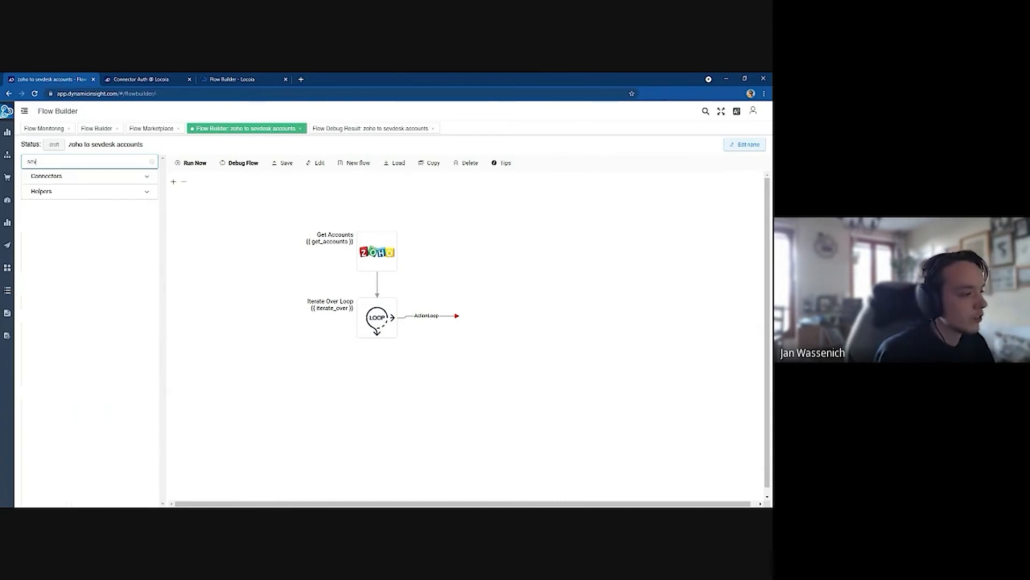
drag(58, 211, 442, 321)
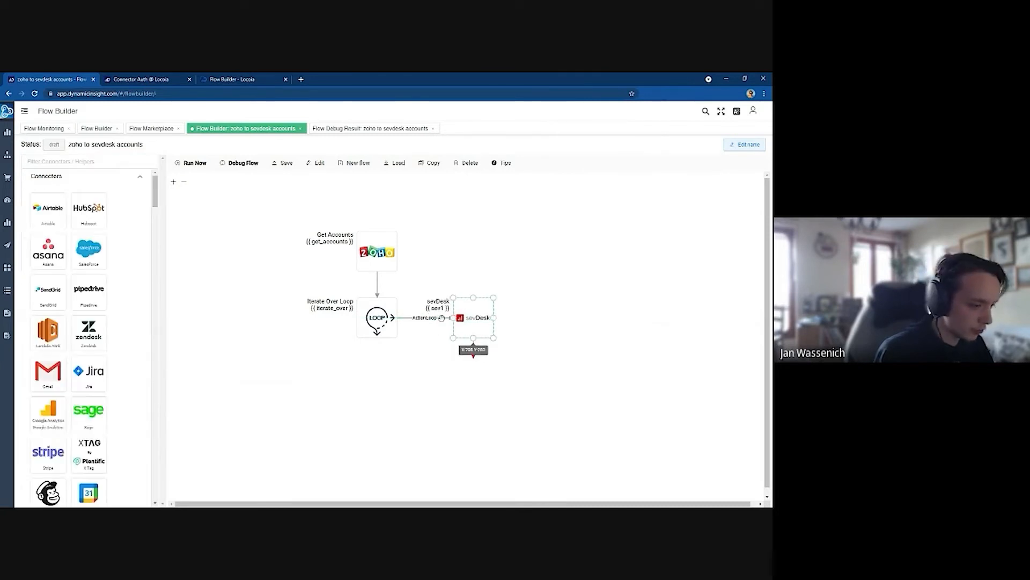
click(442, 321)
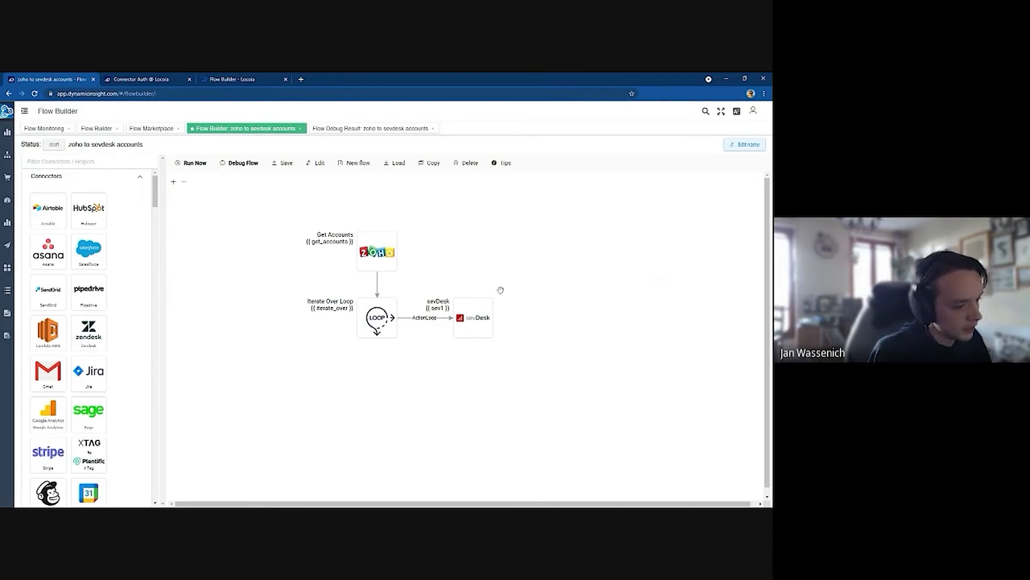
Step: Choose Create Contact as the sevDesk step's action and select the sevDesk JW JAWAS DIGITAL PROD connector auth
click(485, 322)
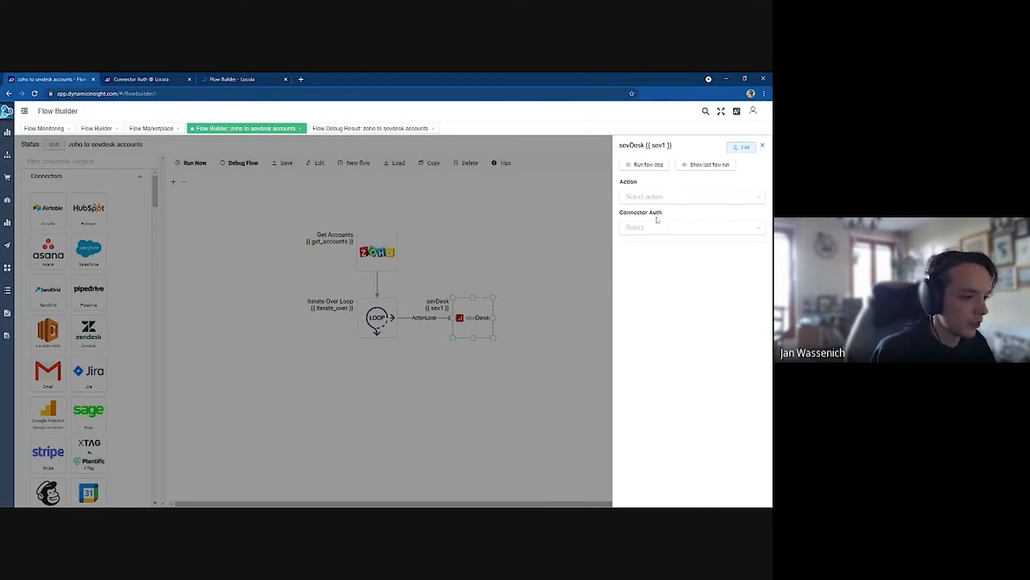
click(671, 204)
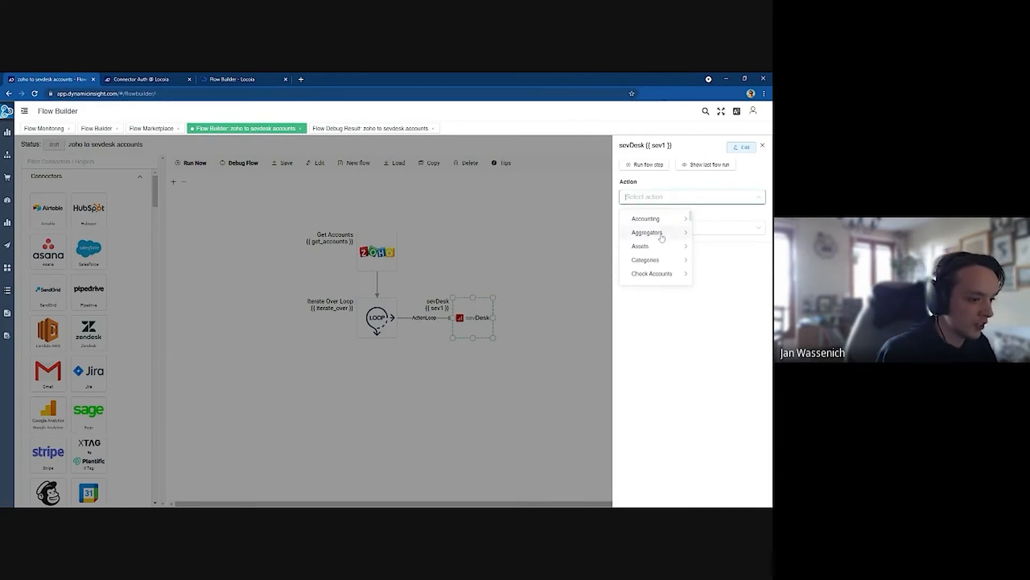
scroll(662, 238, down, 10)
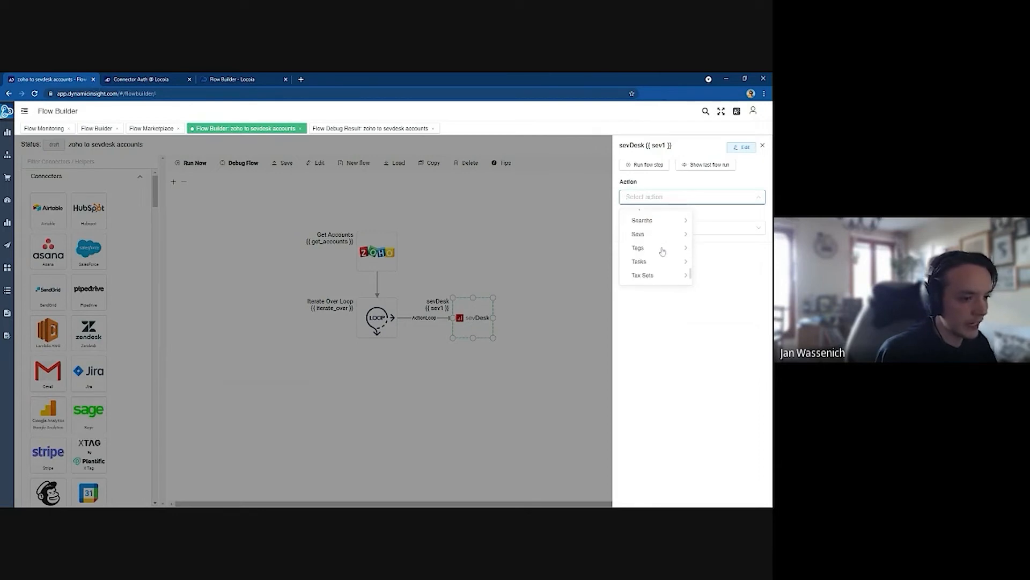
scroll(663, 251, up, 8)
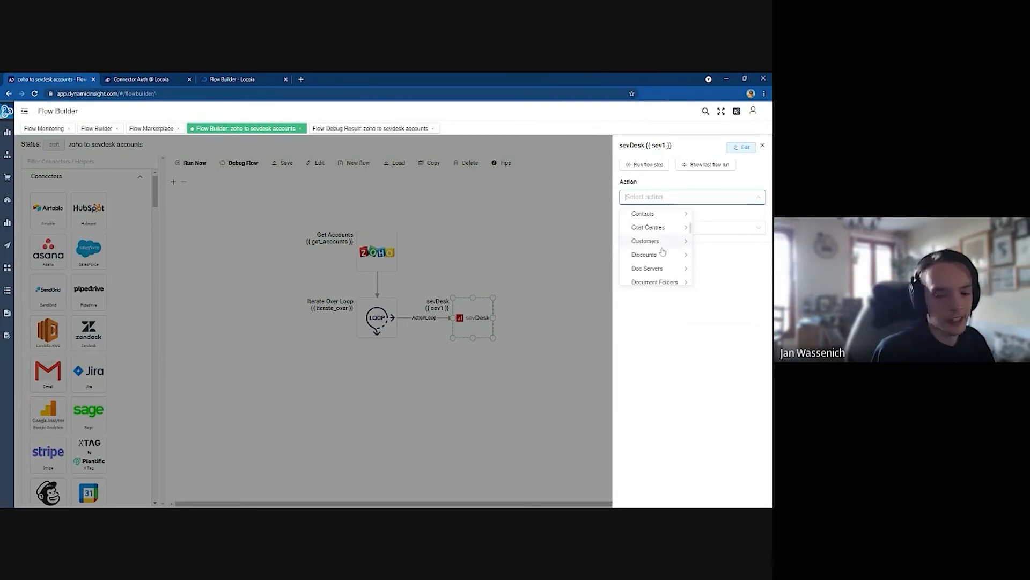
scroll(662, 251, up, 4)
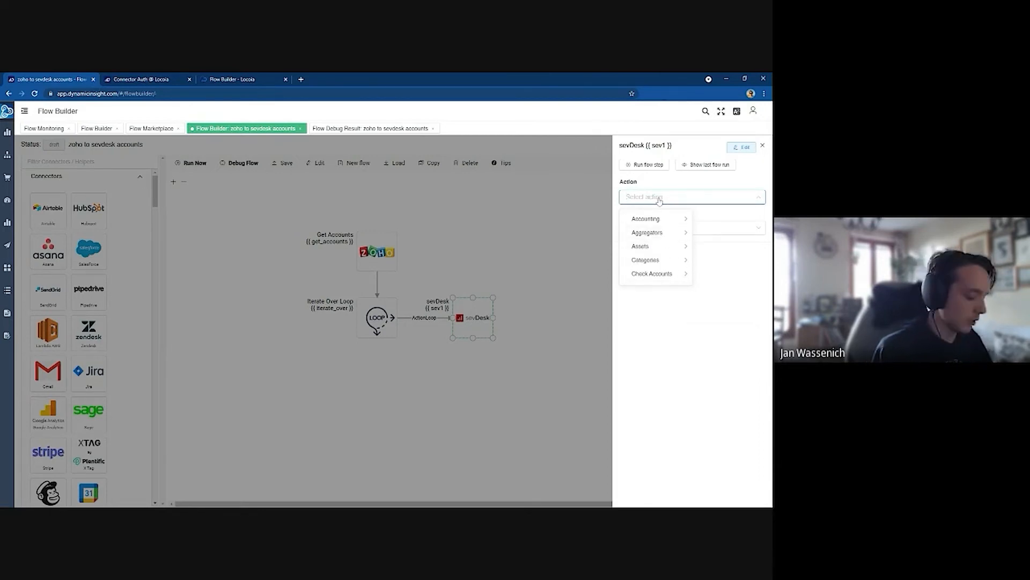
text(custo)
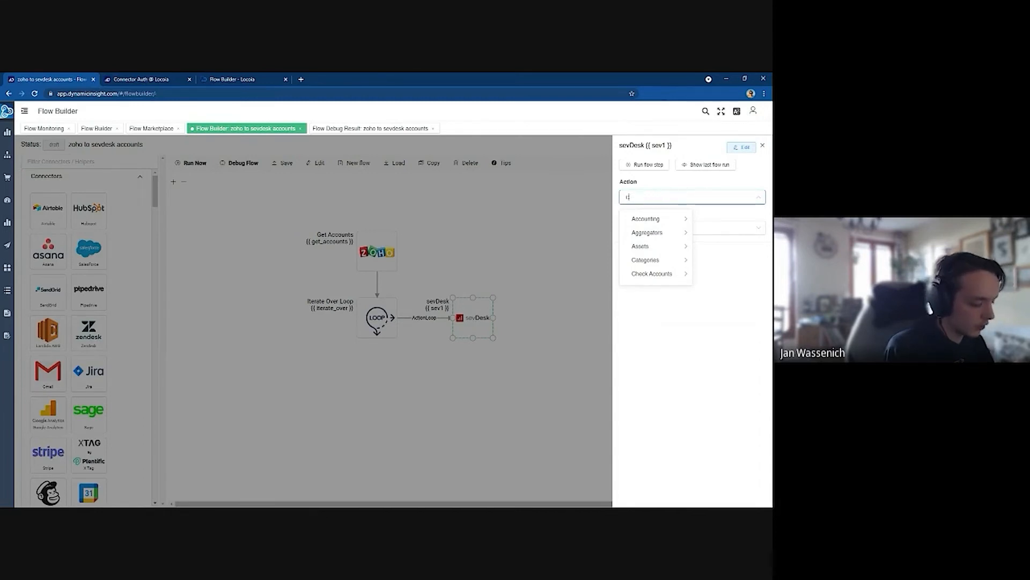
key(BackSpace)
key(BackSpace)
key(BackSpace)
key(BackSpace)
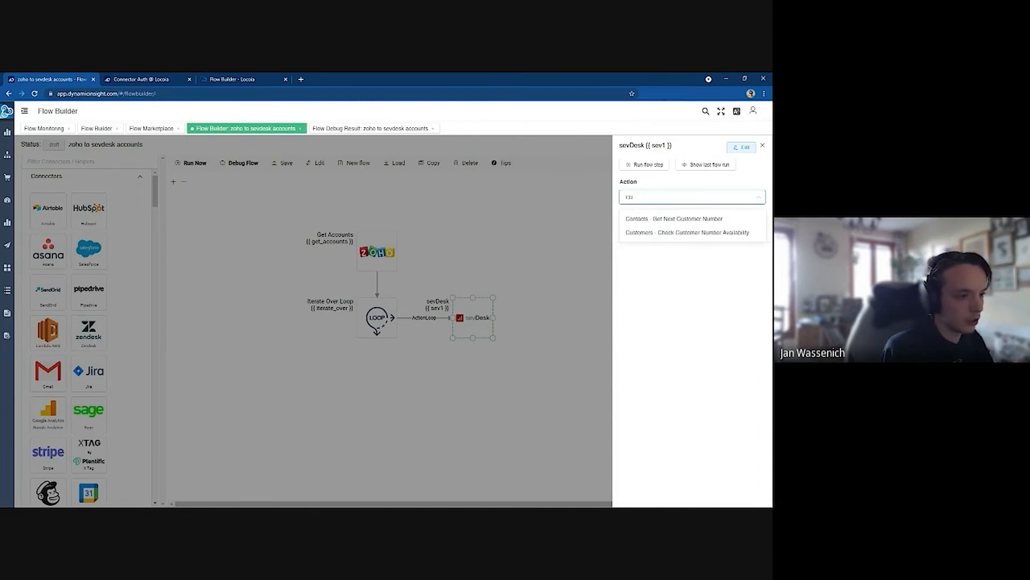
text(ontacts)
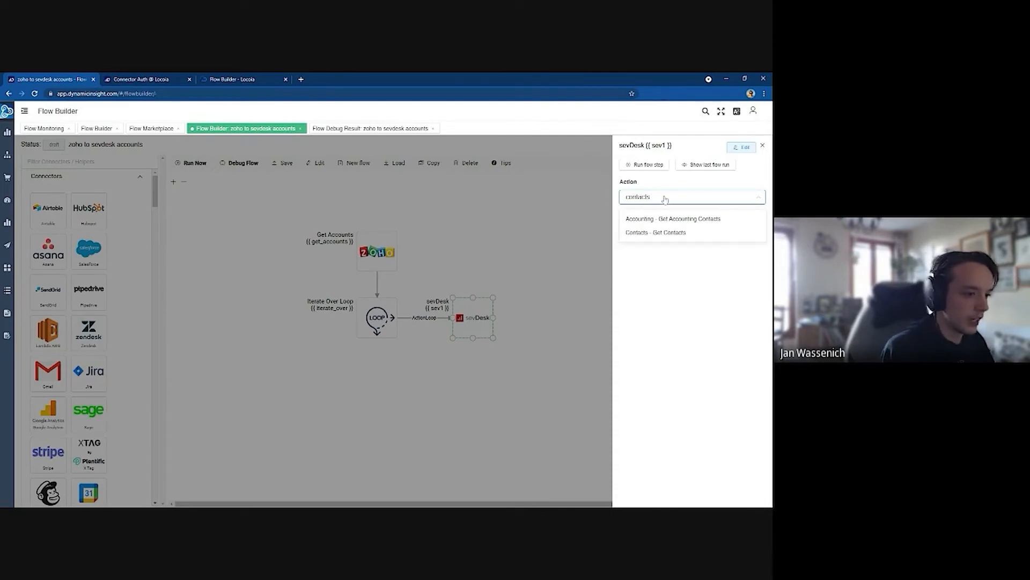
key(Home)
text(cre)
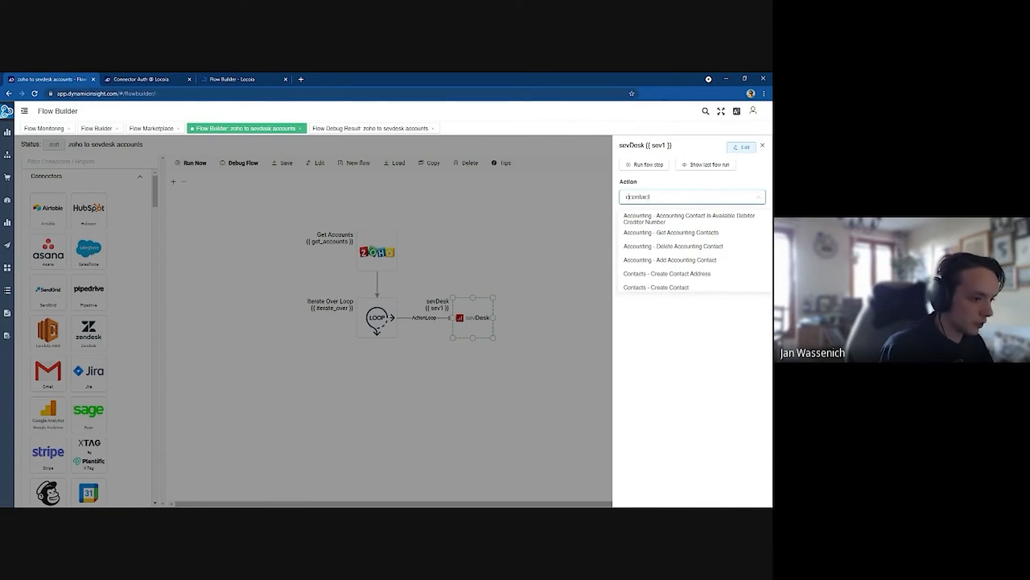
text(ate)
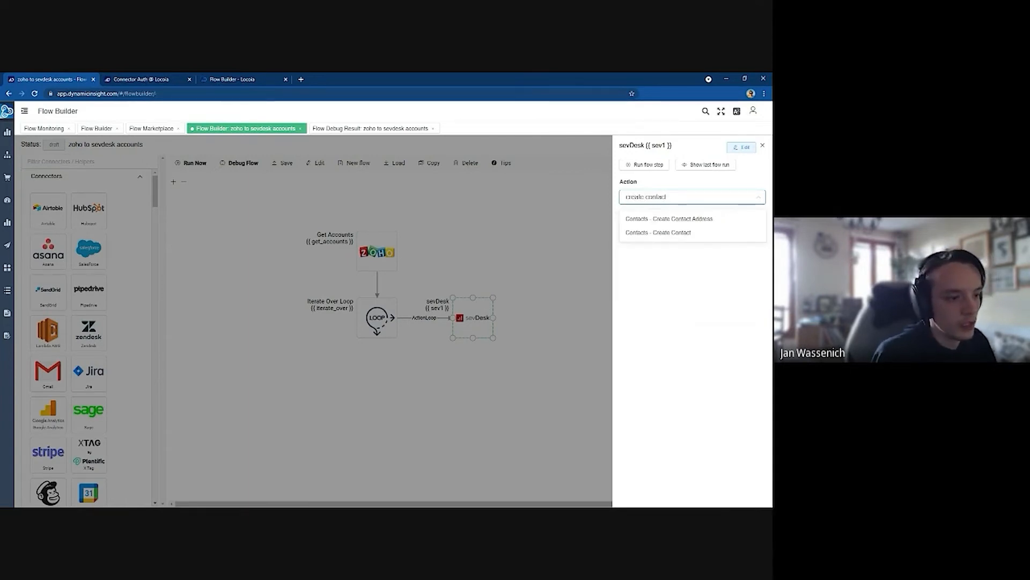
click(670, 233)
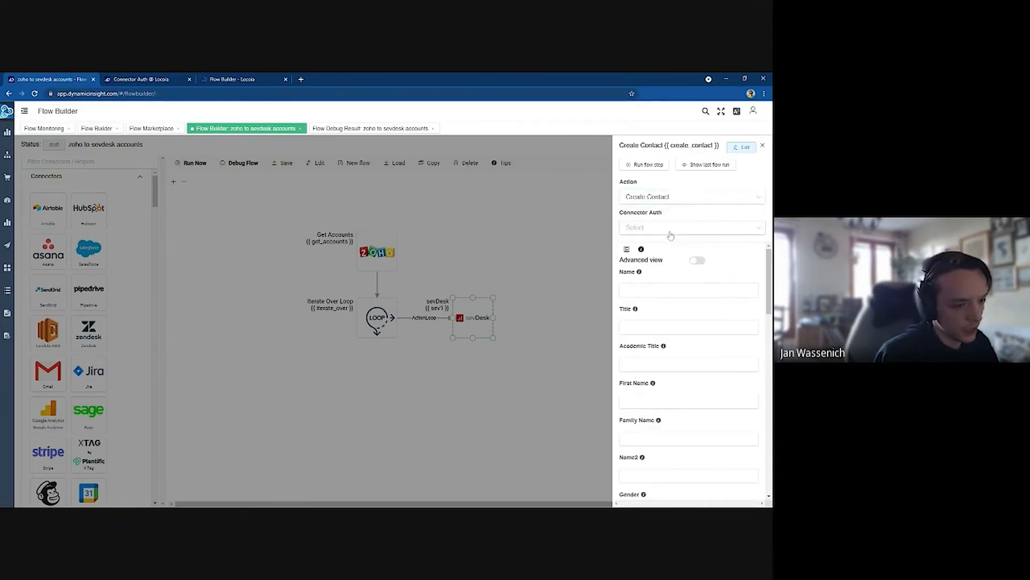
click(671, 235)
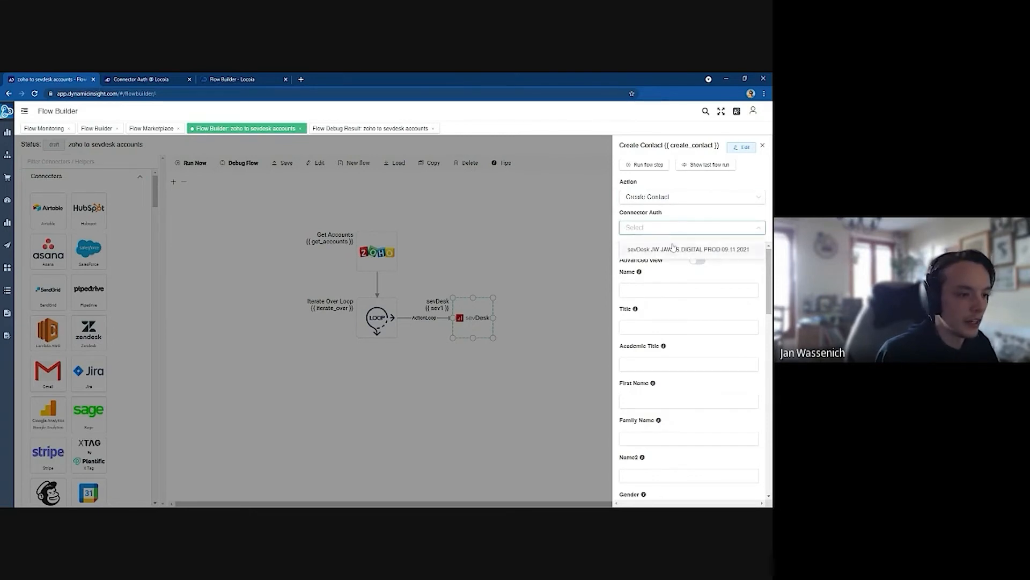
click(672, 249)
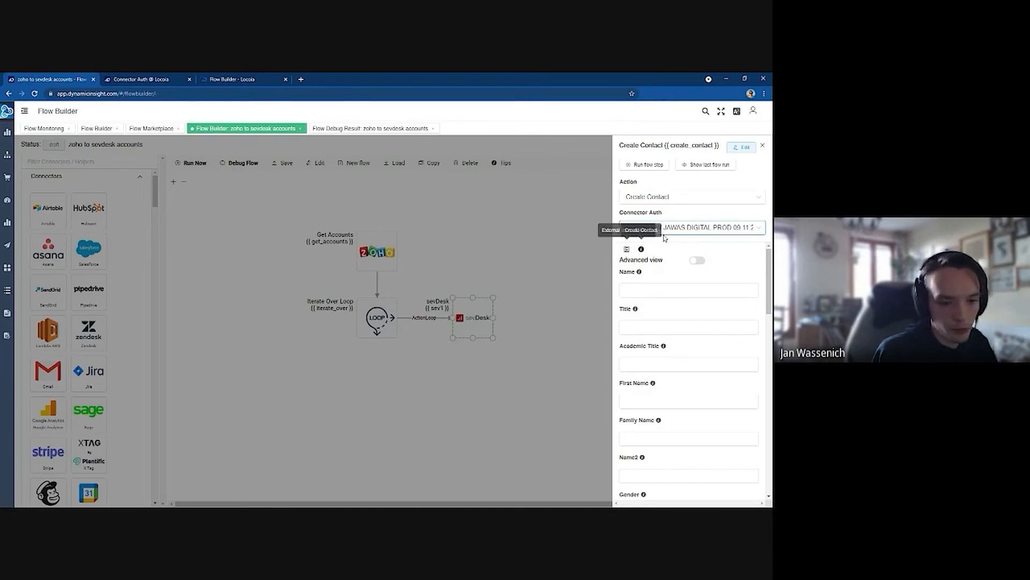
Step: Examine the input fields of the Create Contact action, then close the step's settings without applying them
scroll(648, 278, down, 1)
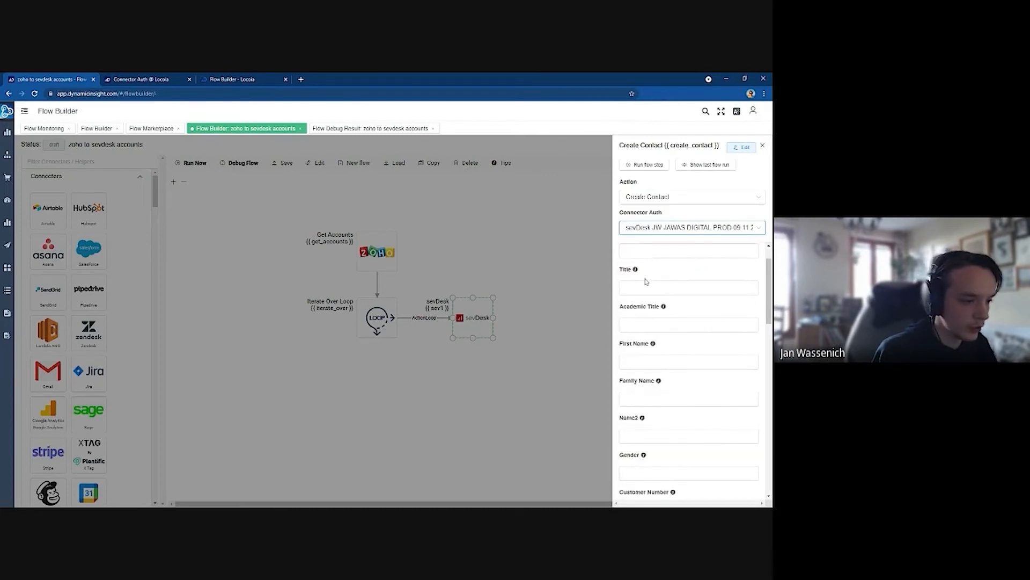
scroll(646, 283, up, 1)
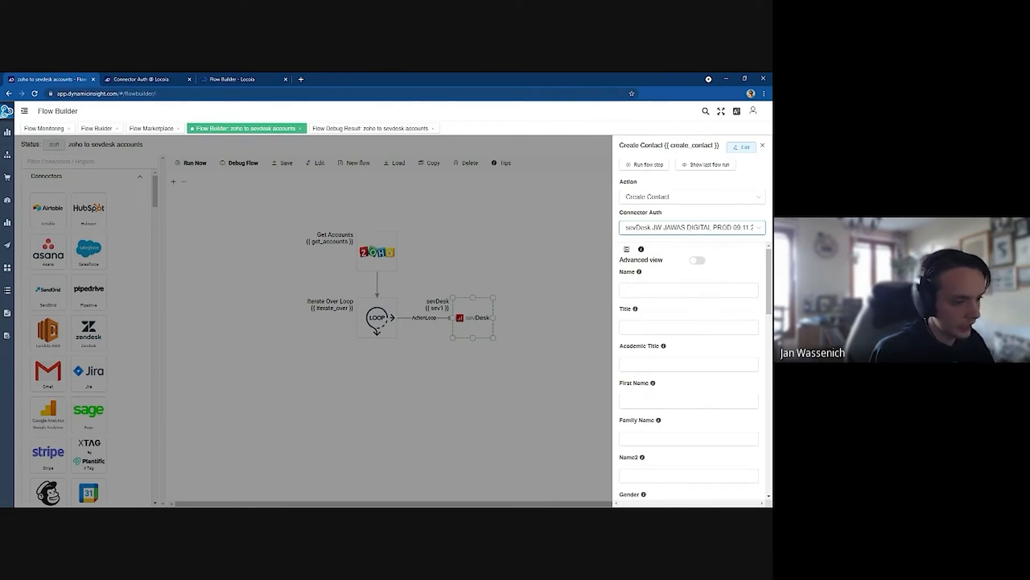
scroll(690, 375, down, 8)
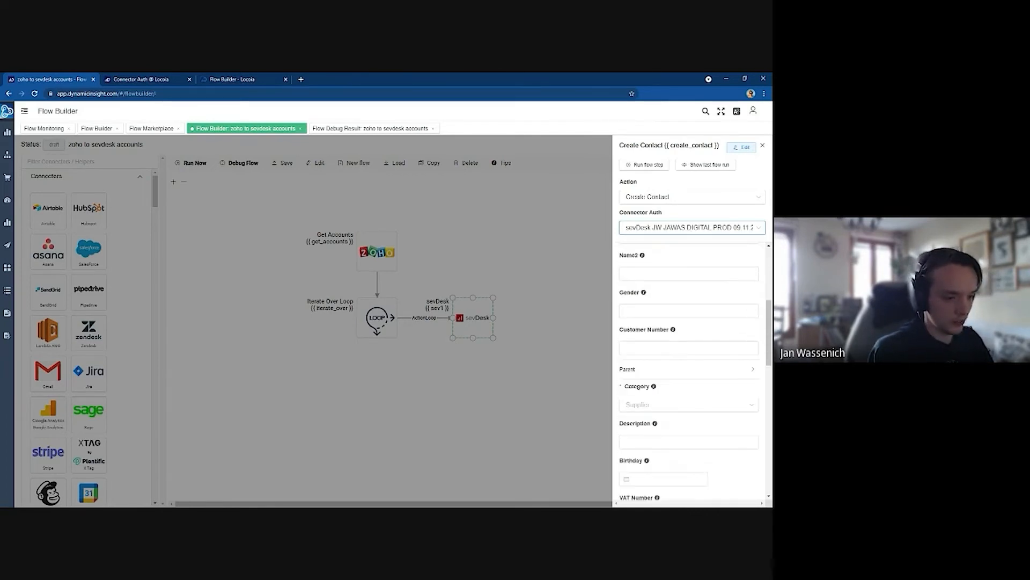
scroll(690, 370, down, 4)
scroll(694, 303, up, 12)
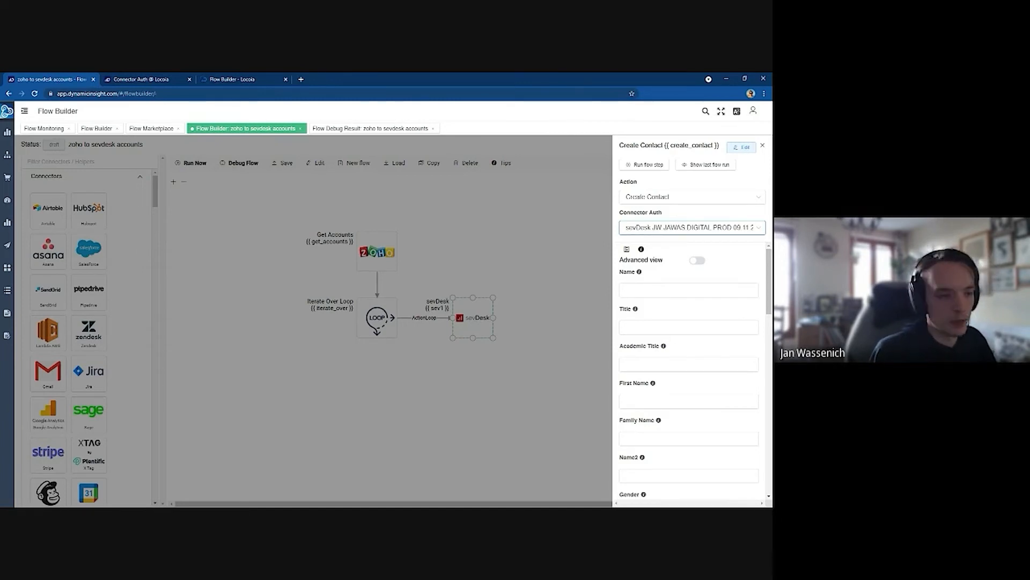
click(763, 144)
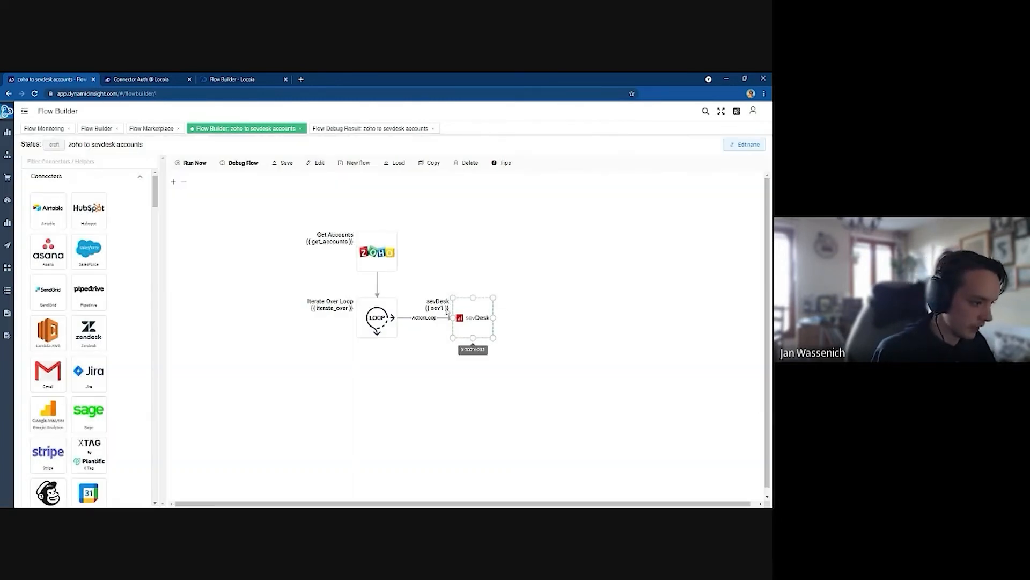
Step: Retitle the Iterate Over Loop step as Loop over Accounts with reference ID single_account, and apply the changes
click(389, 314)
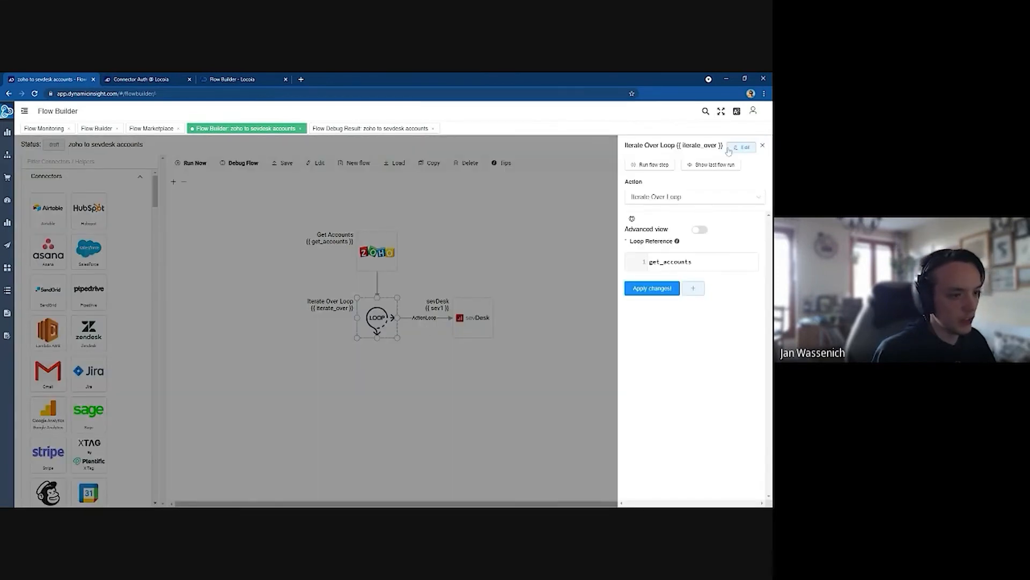
click(731, 149)
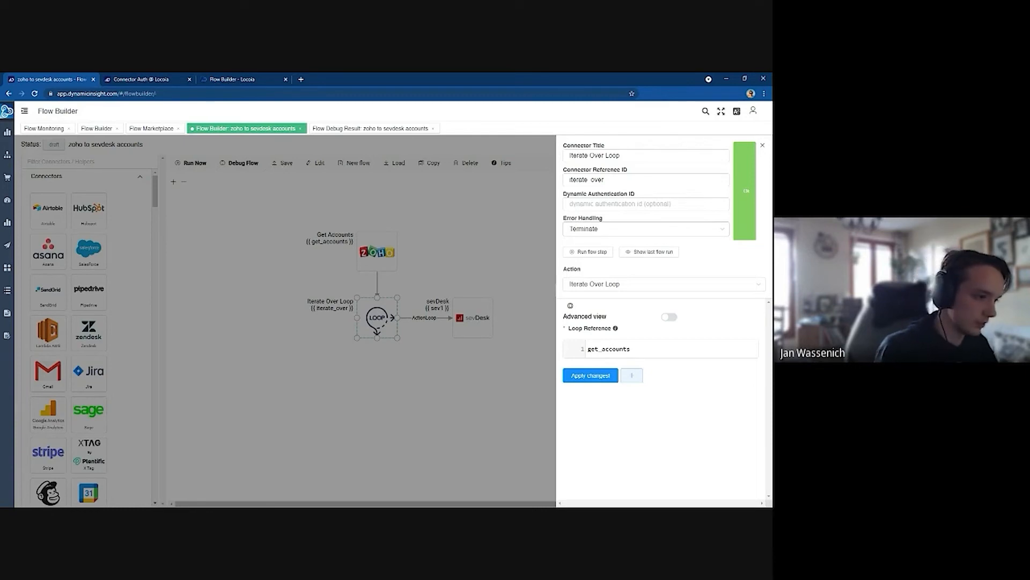
drag(624, 156, 568, 155)
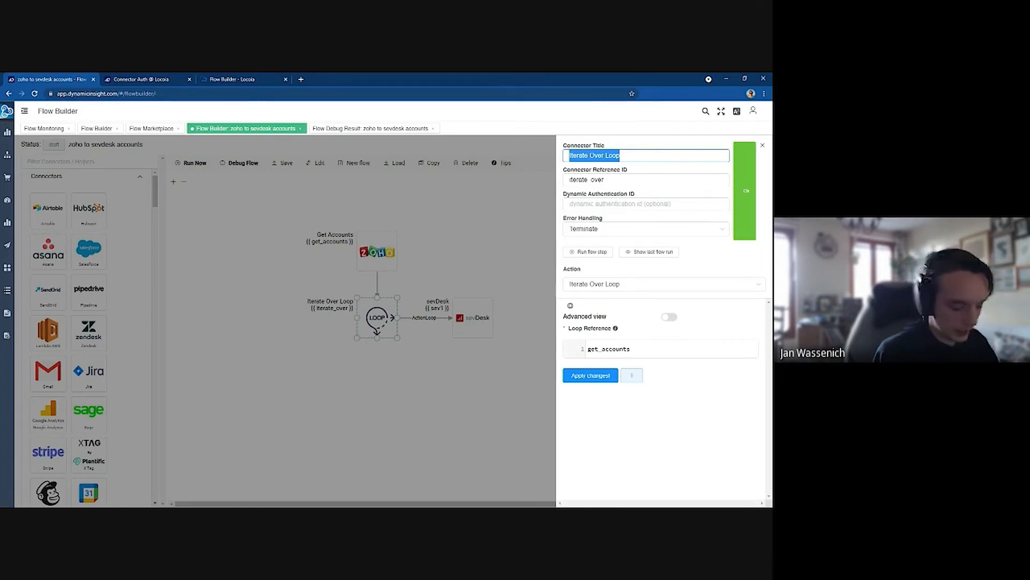
key(BackSpace)
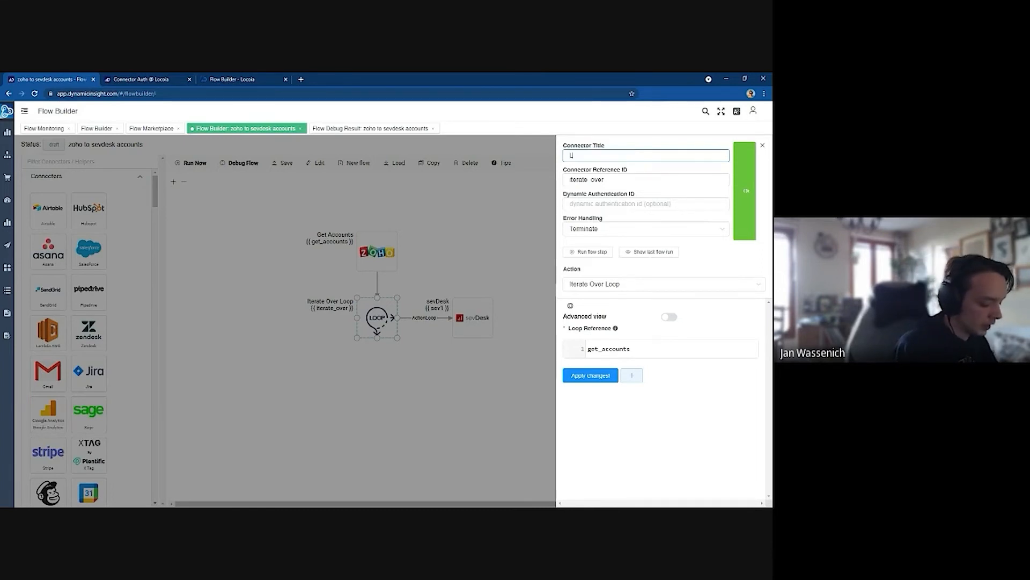
text(Loop over Accounts)
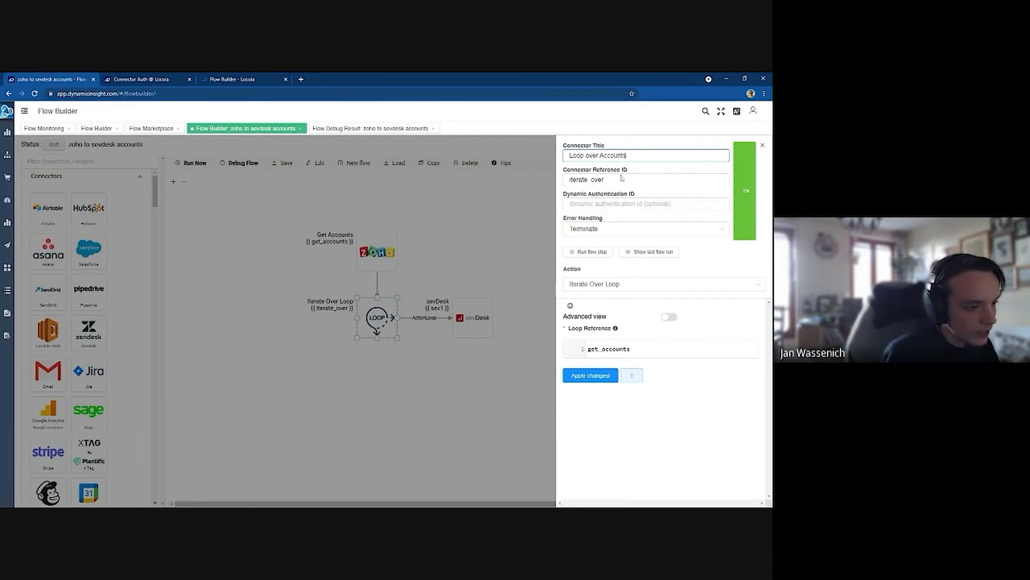
key(Tab)
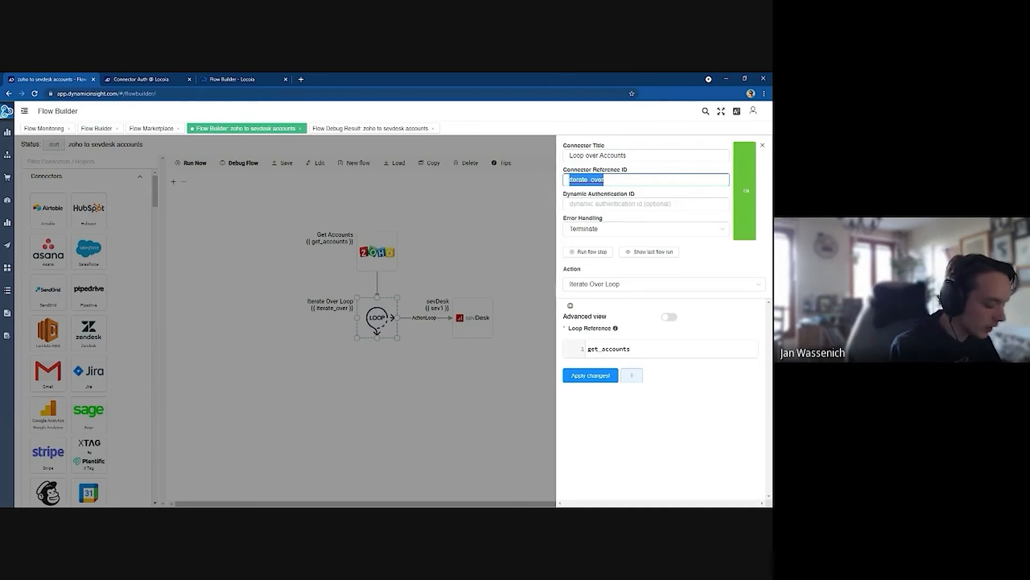
text(single_account)
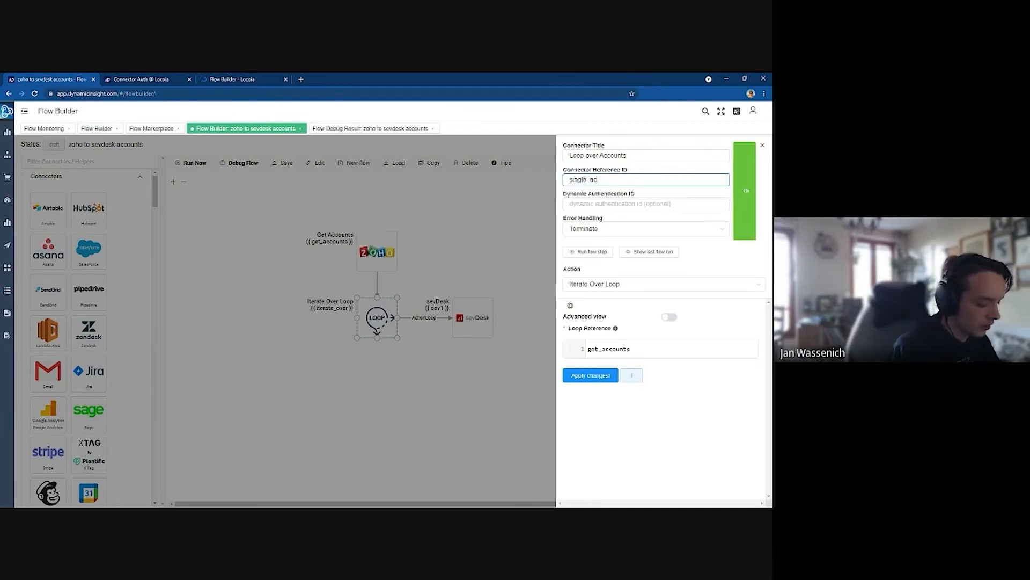
click(736, 187)
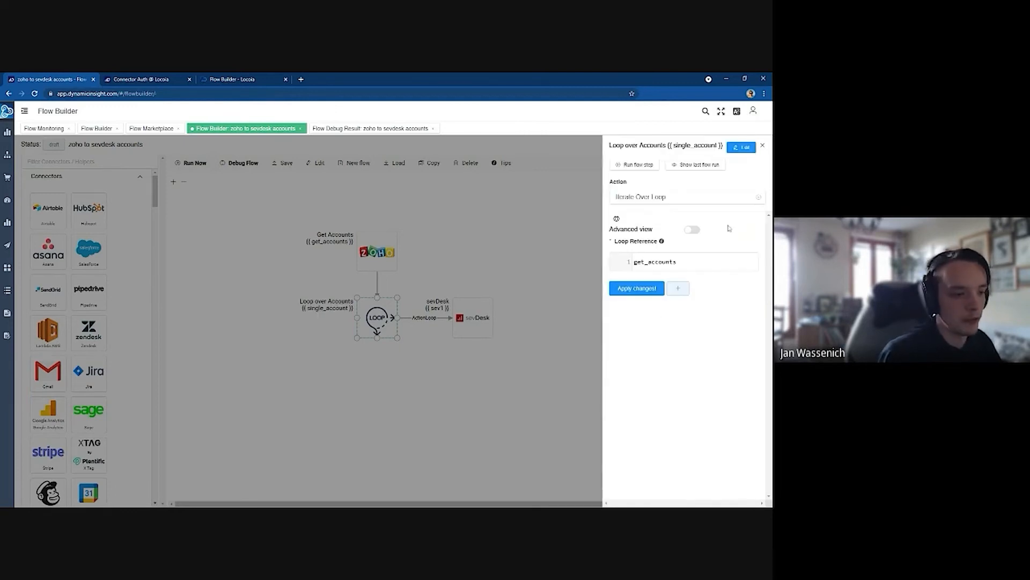
click(633, 287)
Step: Open the sevDesk step and set its action to Create Contact with the sevDesk JW JAWAS DIGITAL PROD connector auth
click(476, 322)
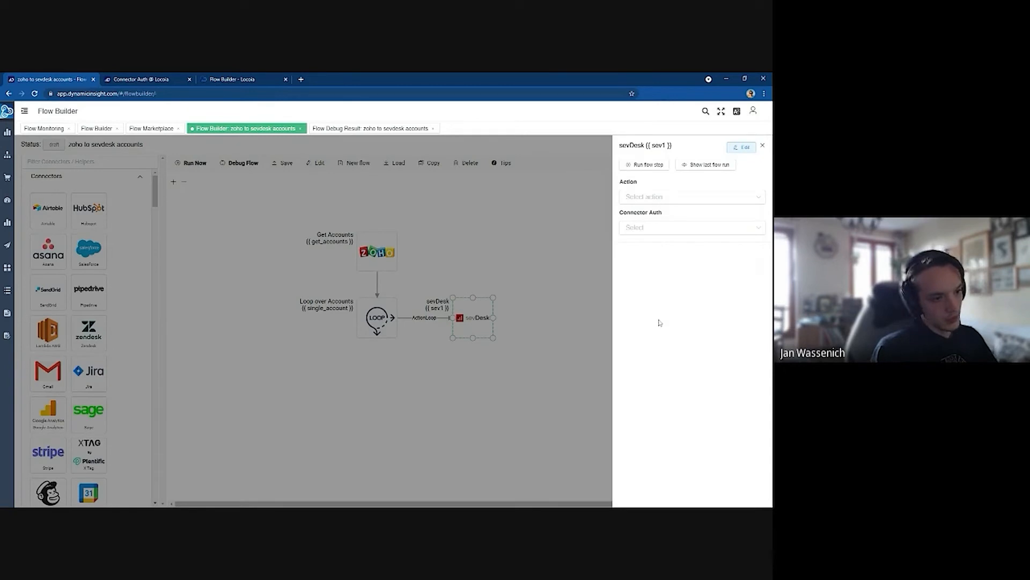
click(656, 197)
text(credit)
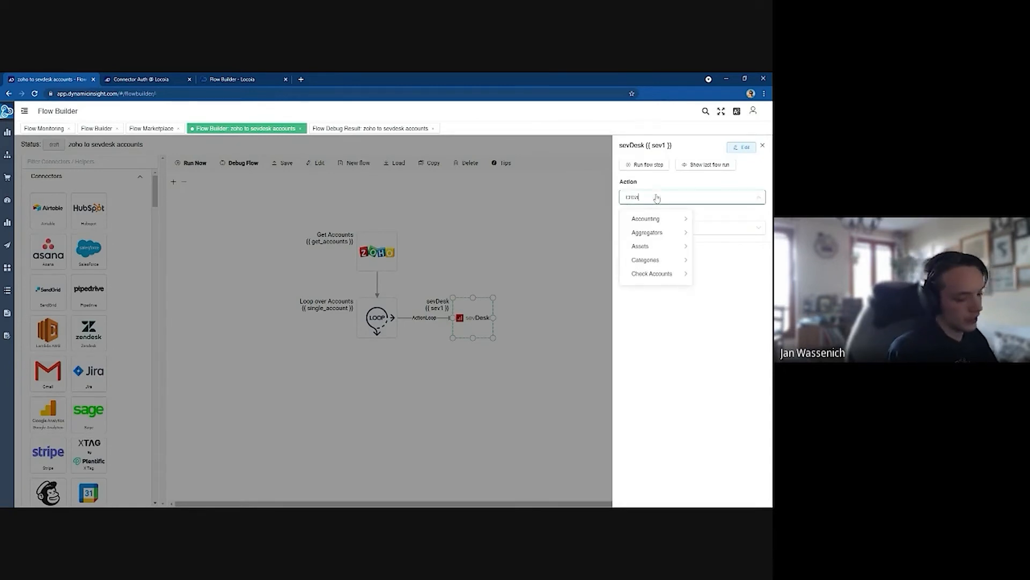
key(BackSpace)
key(BackSpace)
key(BackSpace)
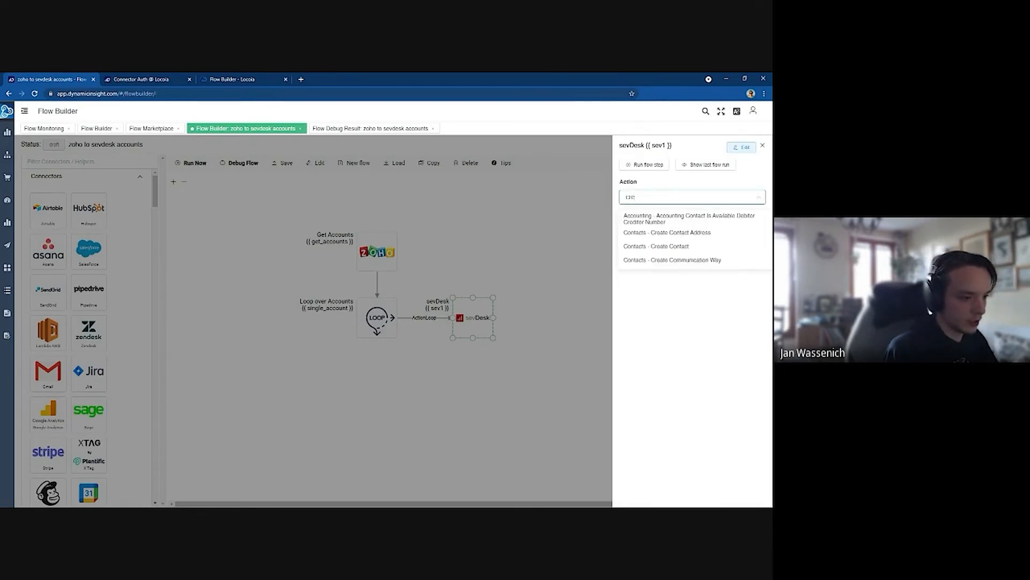
text(at)
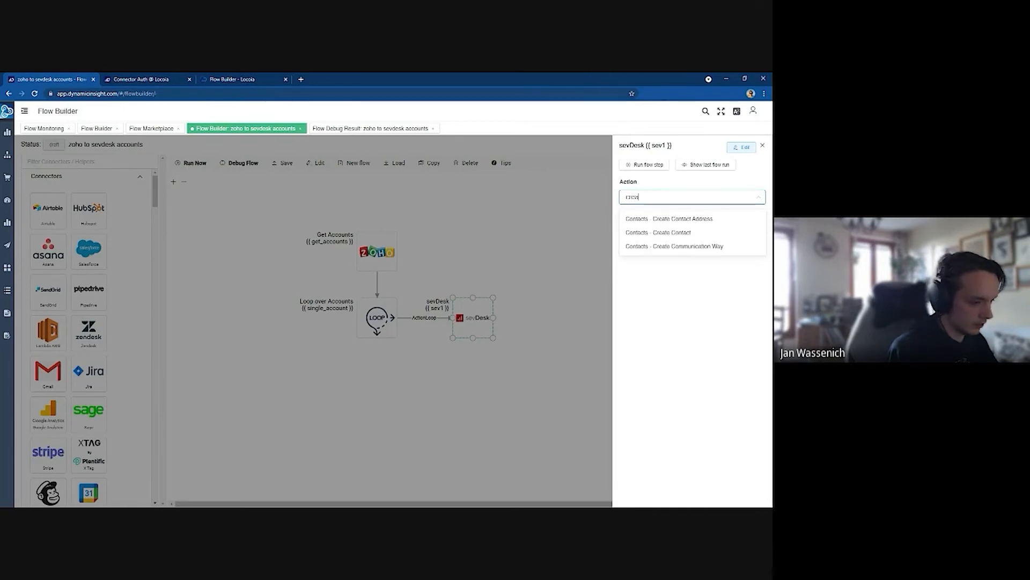
text(e c)
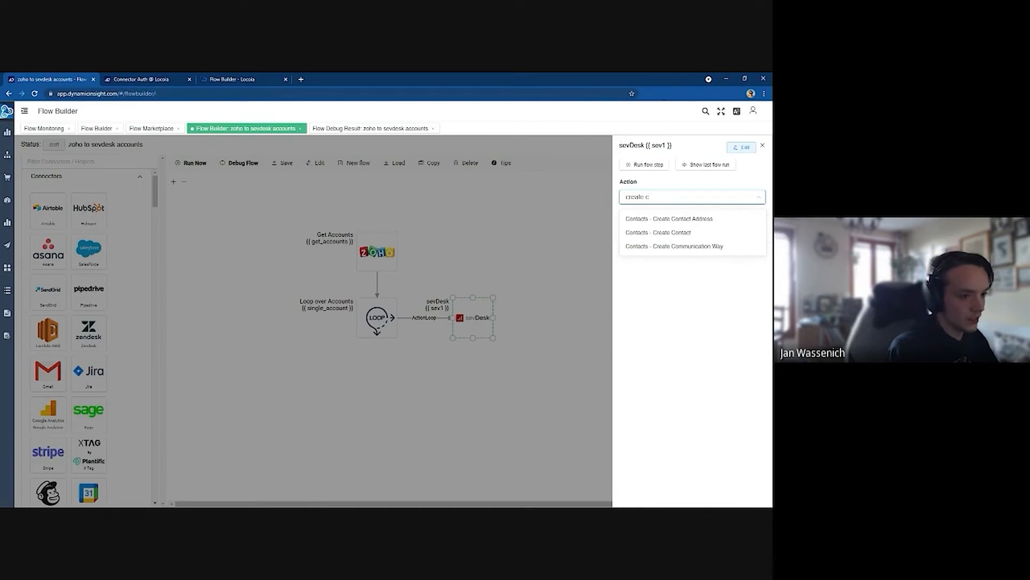
click(675, 233)
click(673, 229)
click(675, 249)
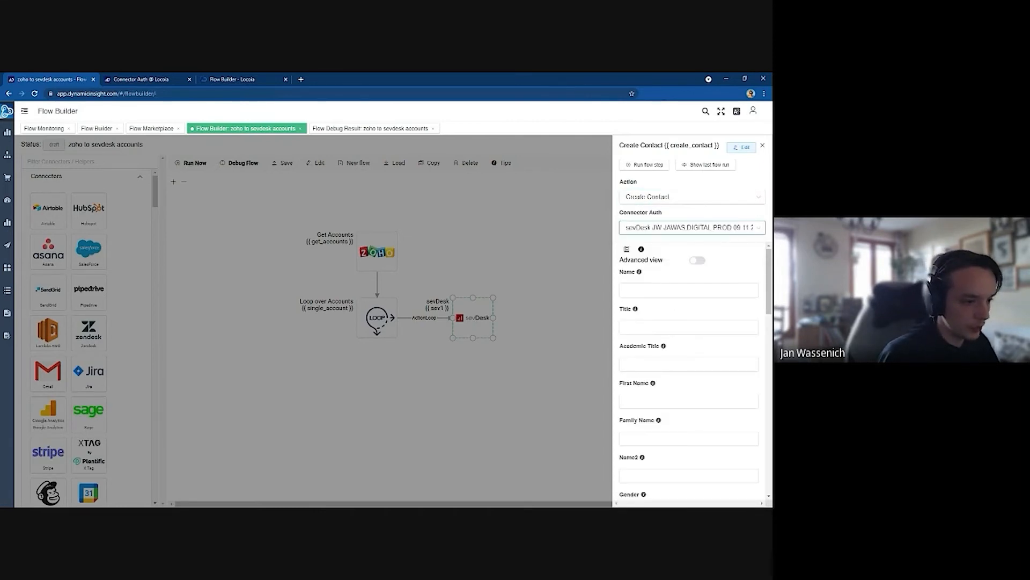
Step: Set the contact's Name to {{ single_account["Account_Name"] }}, using the reference to the Loop over Accounts step
click(625, 290)
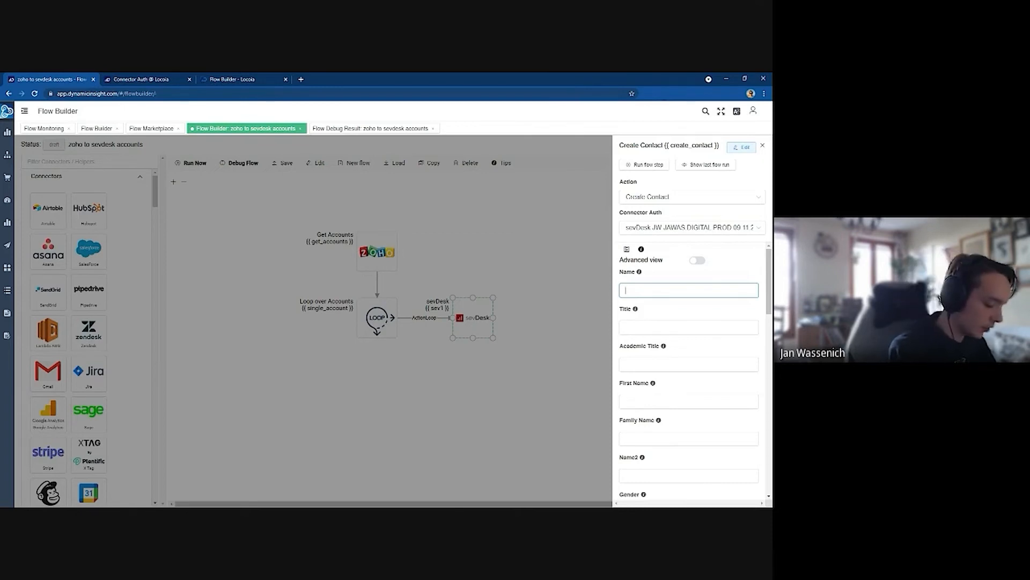
text({{)
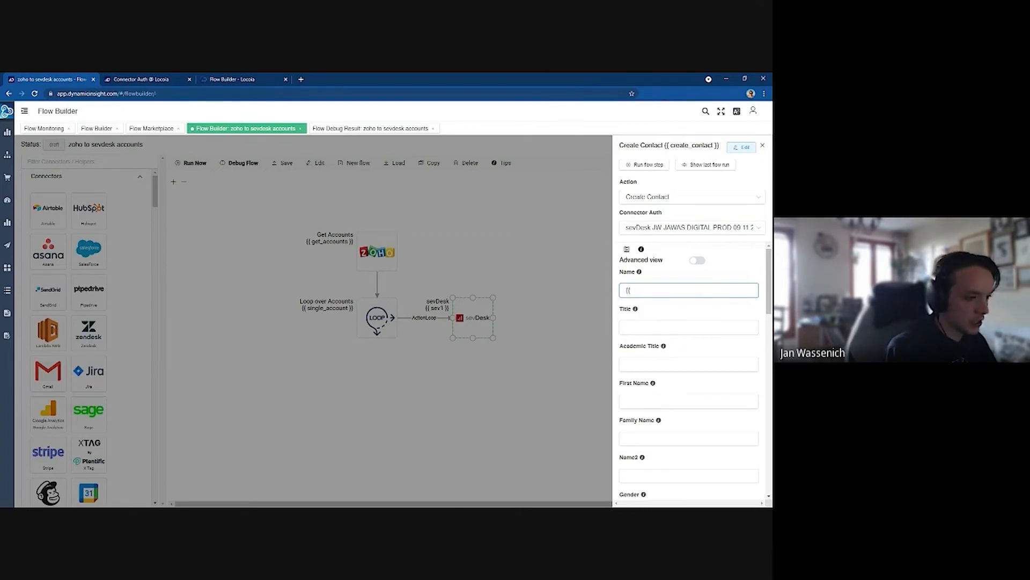
text(}})
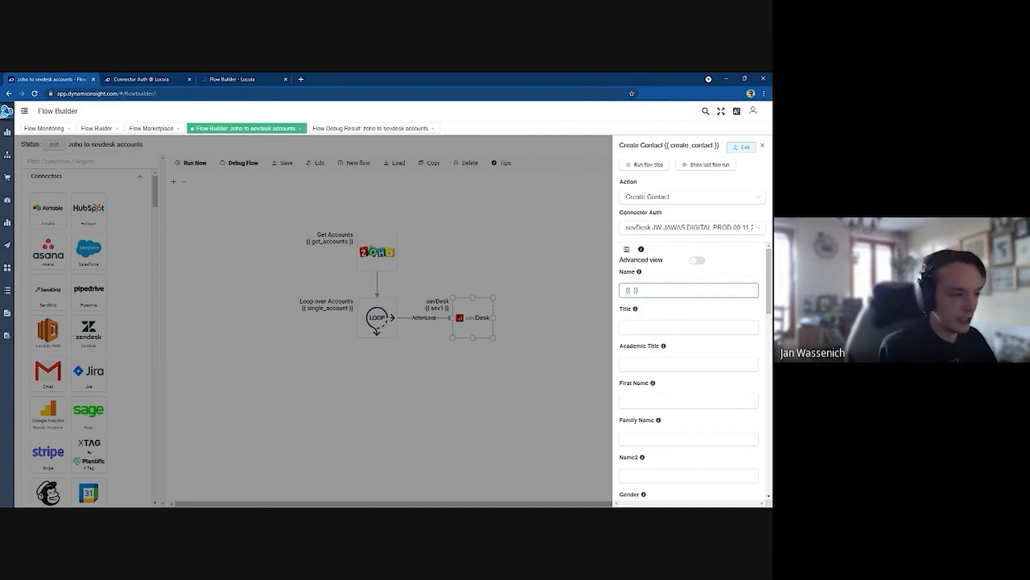
text(singl)
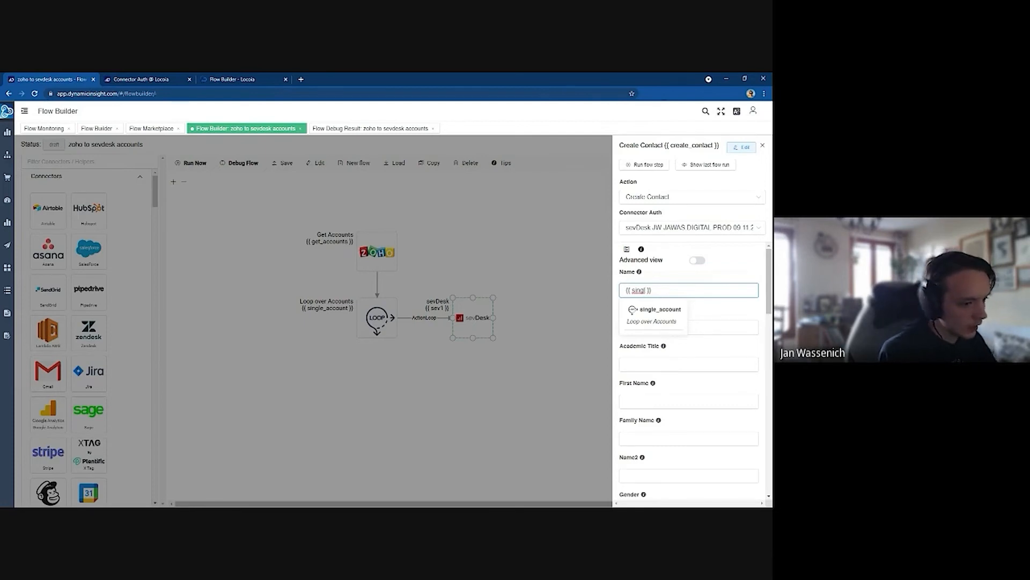
click(649, 309)
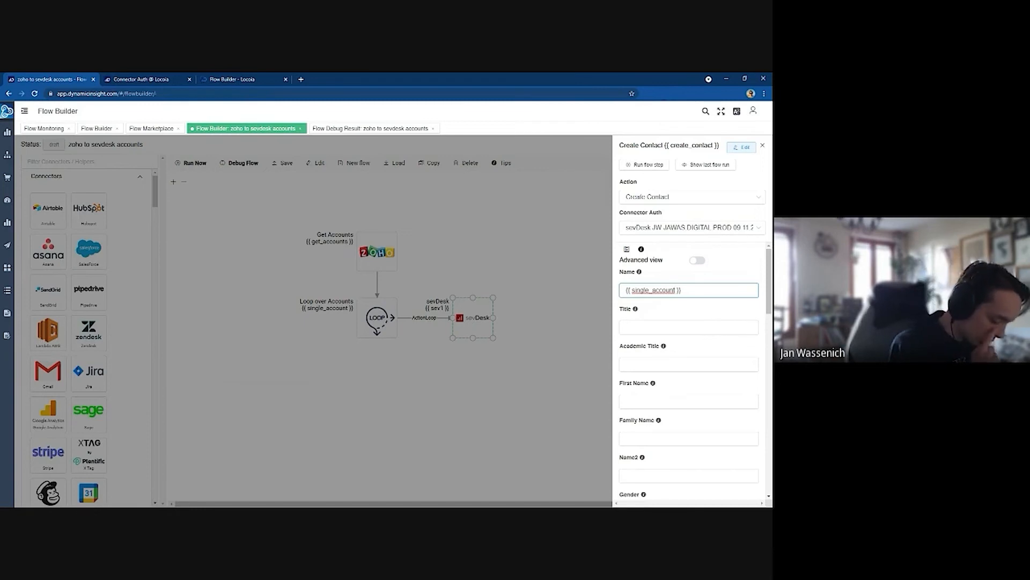
text([])
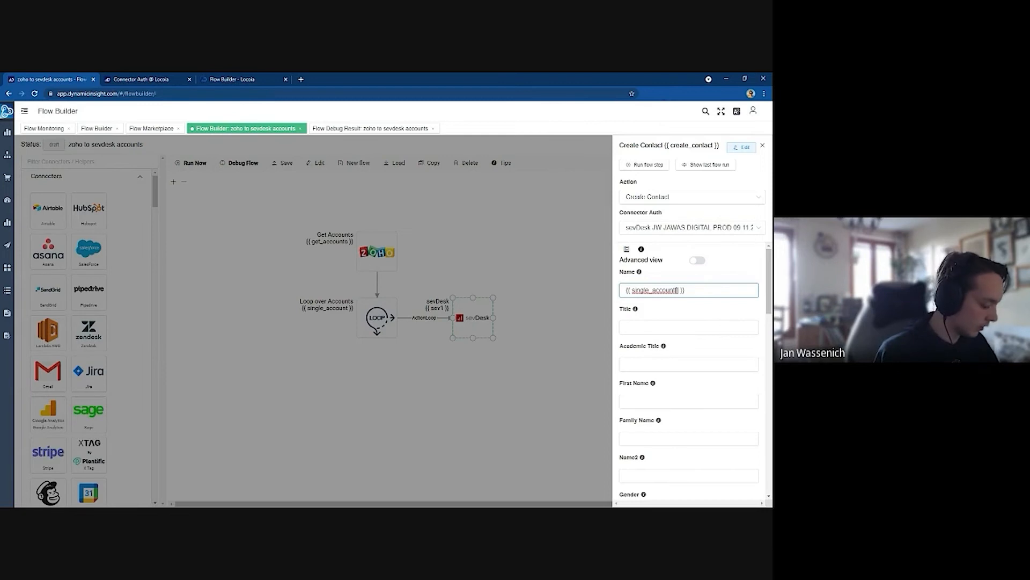
text("")
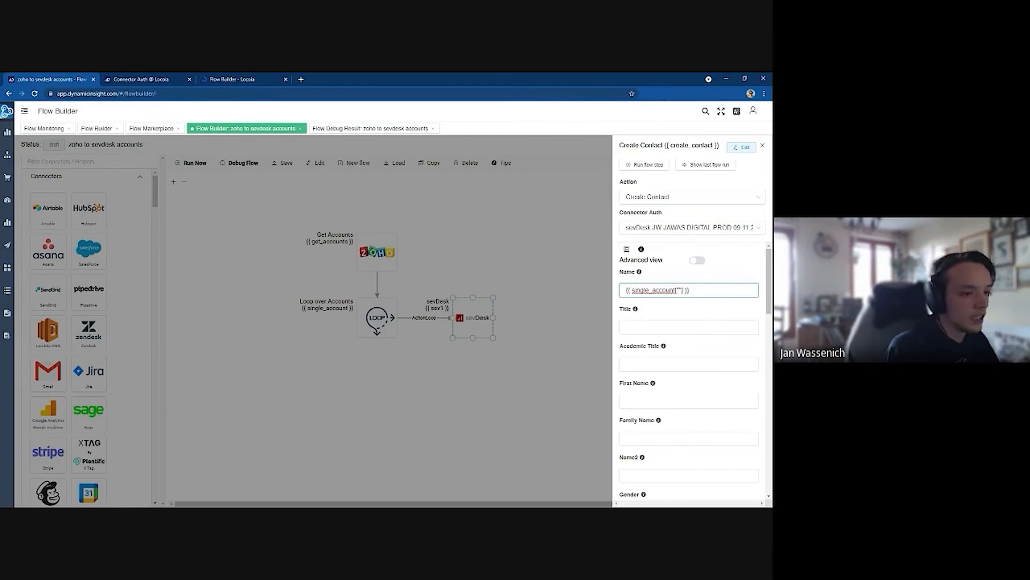
text(Account)
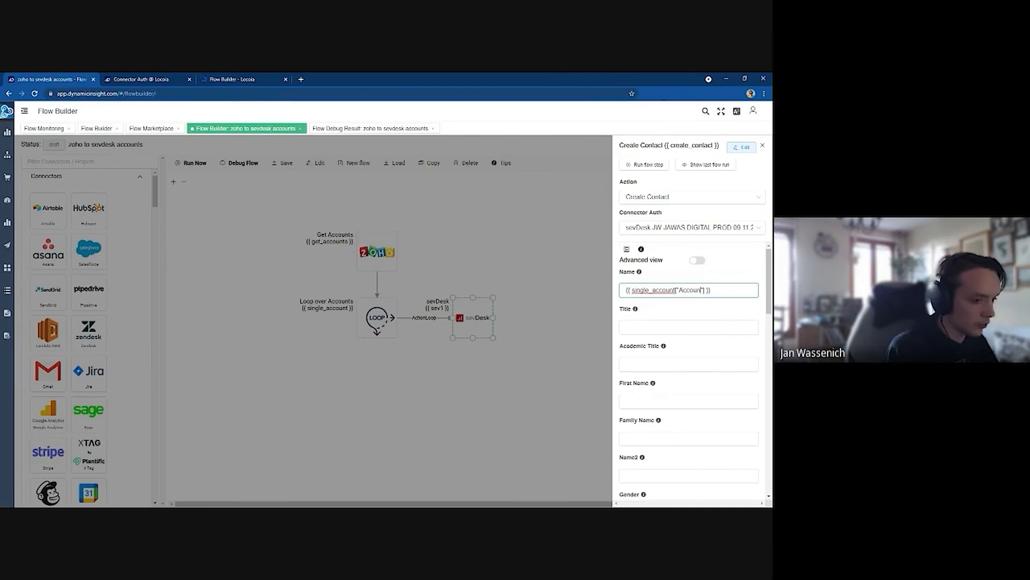
text(_Name)
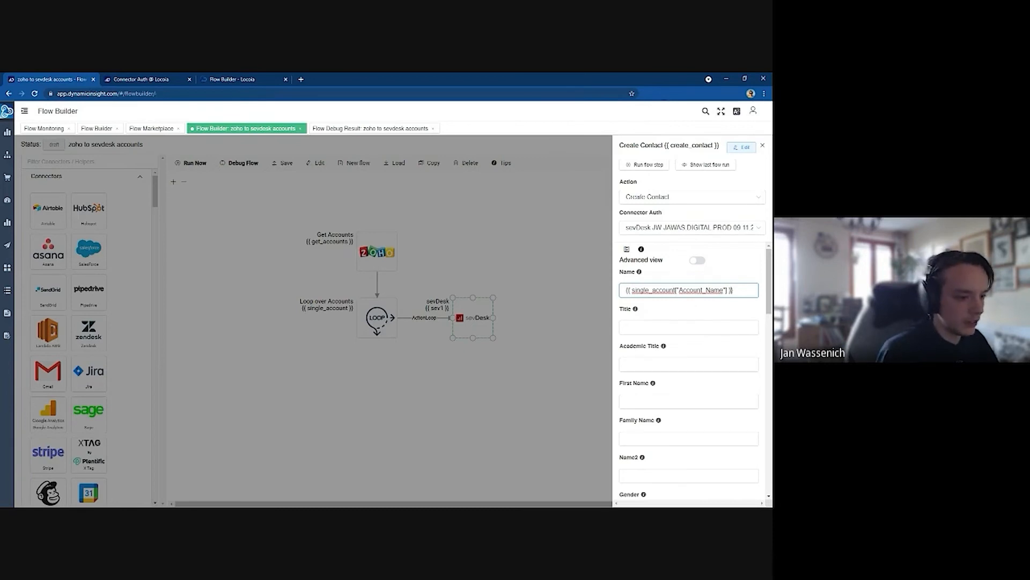
key(Tab)
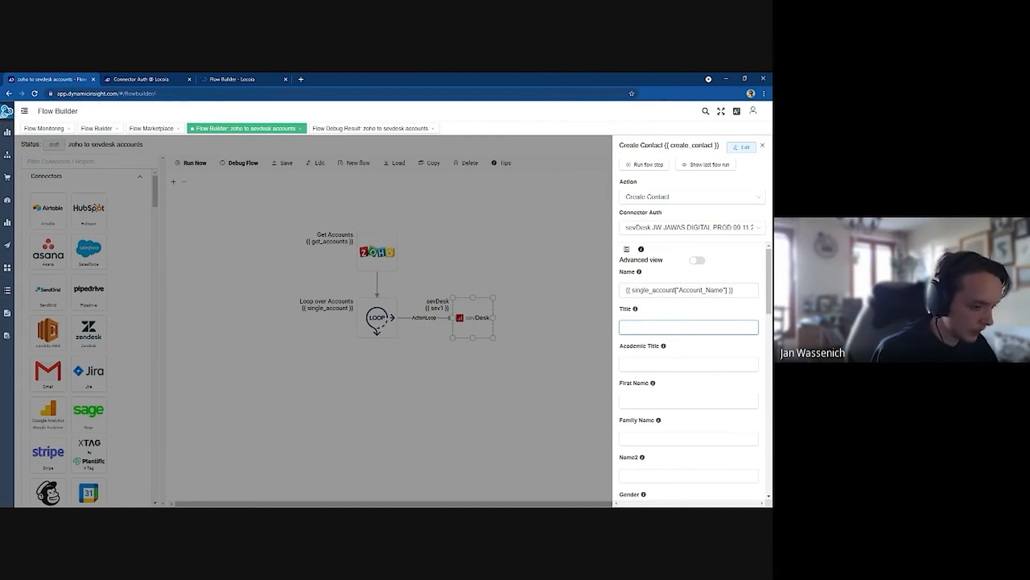
Step: Begin the contact's Title with the condition {% if single_account["Title"] == "Frau" %}
scroll(689, 370, down, 3)
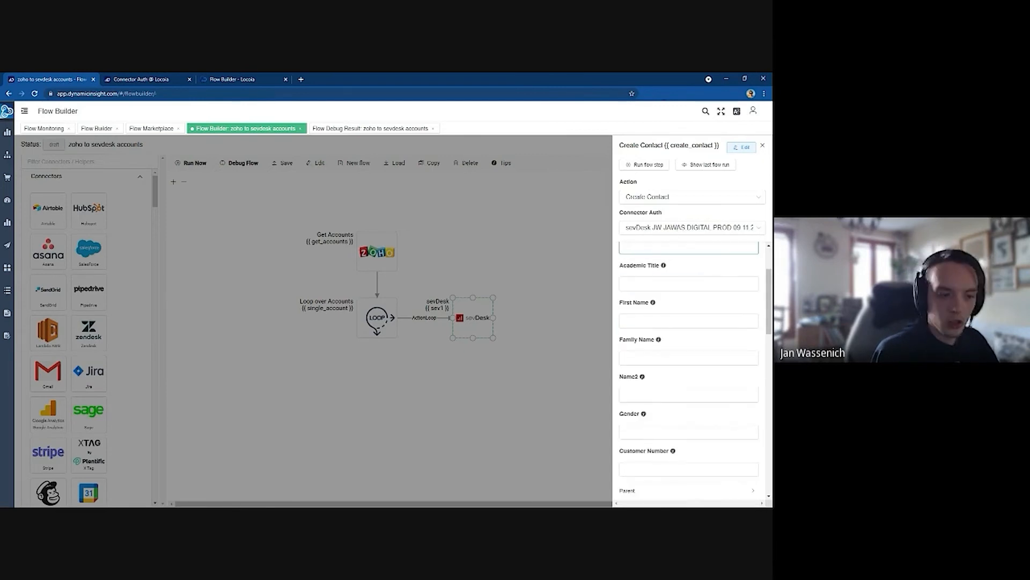
scroll(664, 322, up, 3)
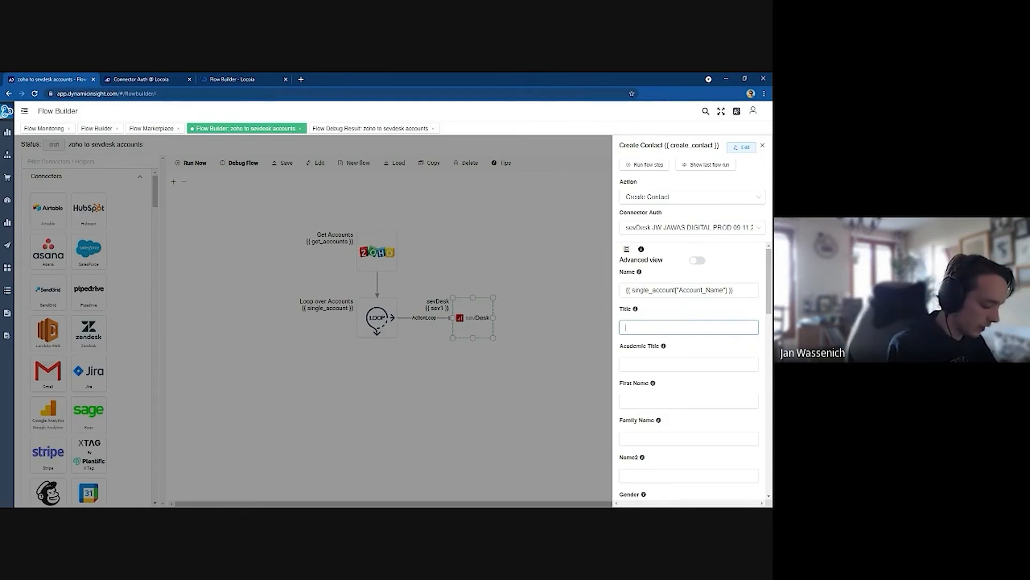
text({)
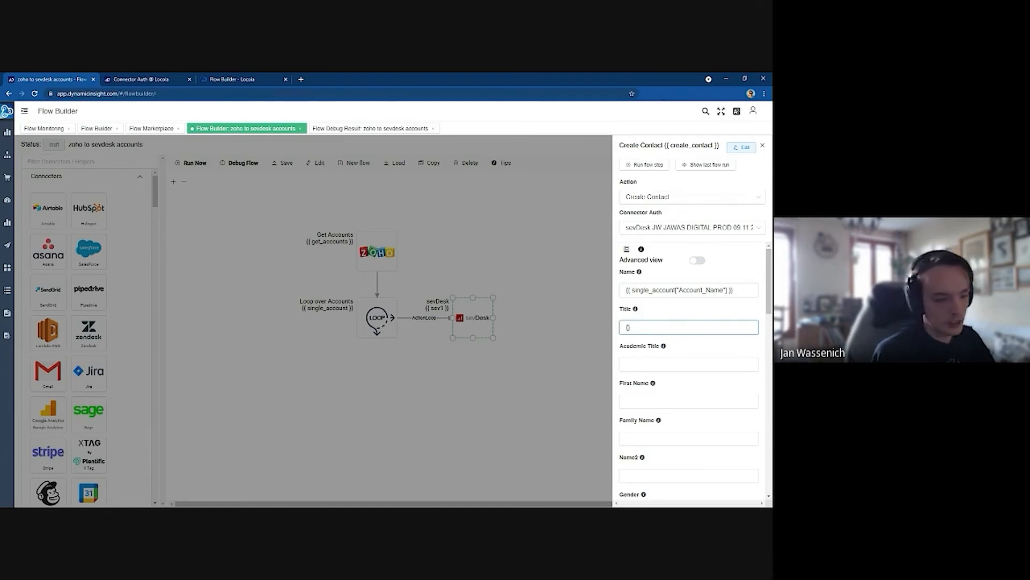
text(%%)
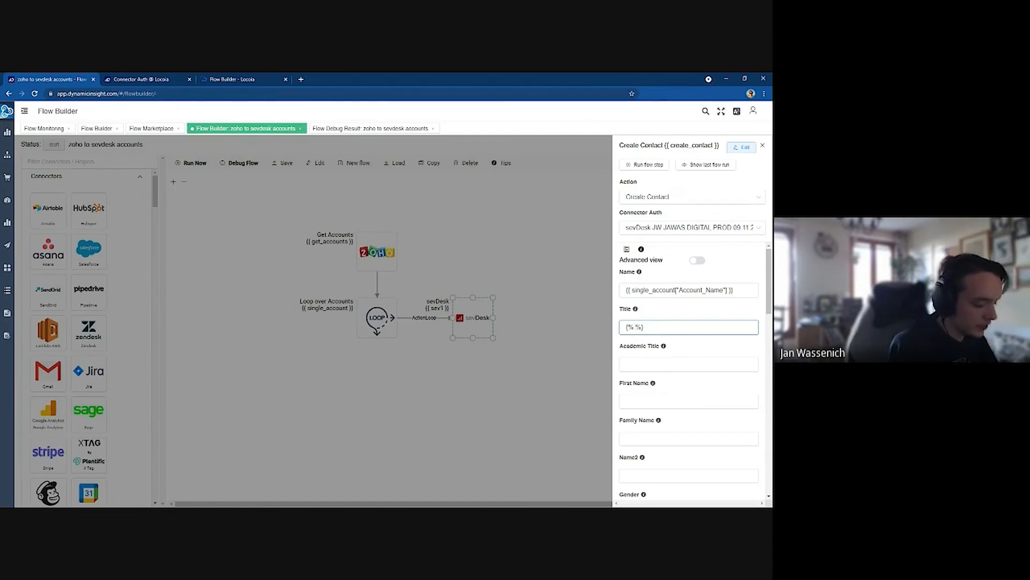
text(if)
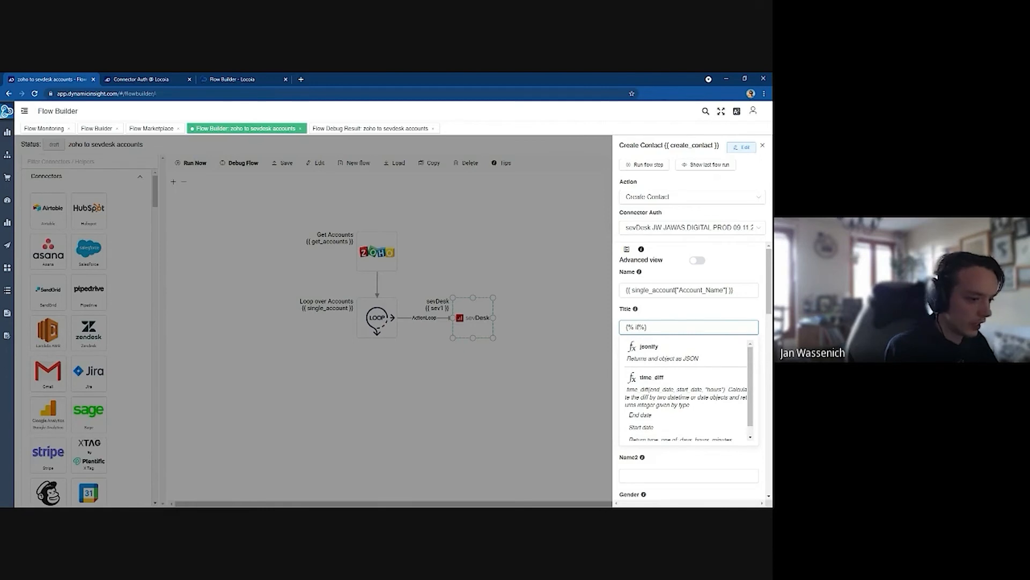
text( single_account)
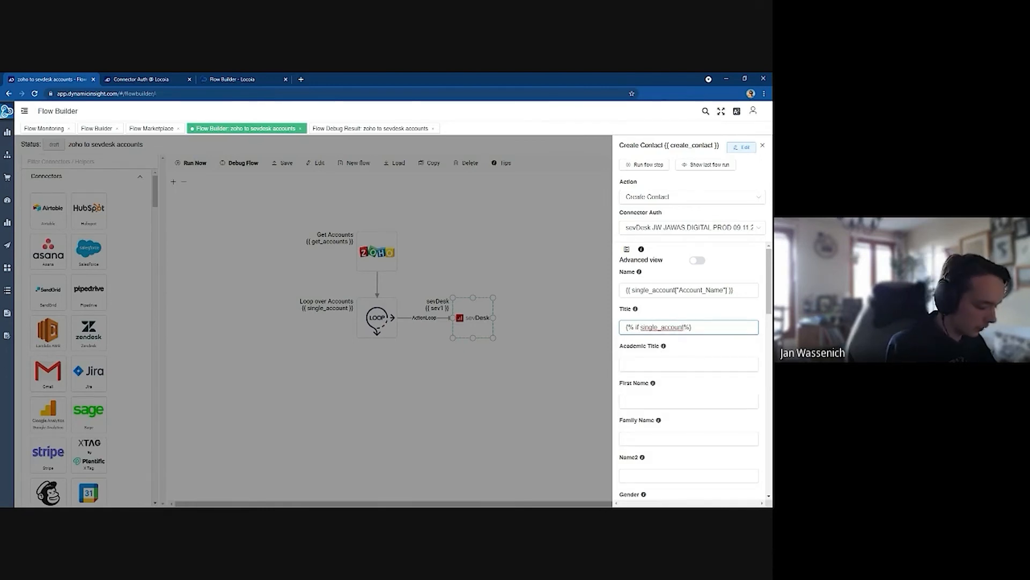
text([""])
key(Left)
key(Left)
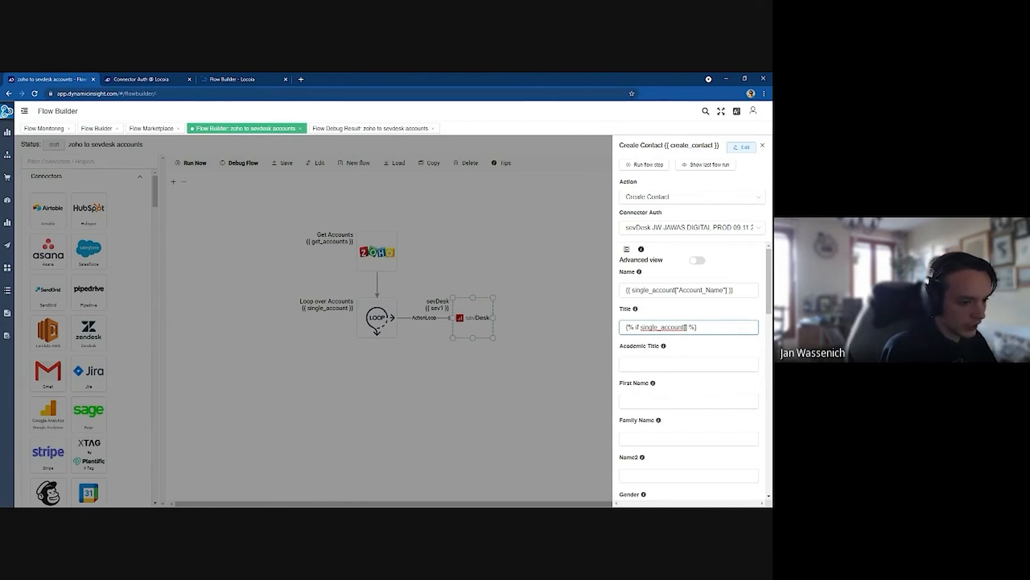
text("")
text(Title)
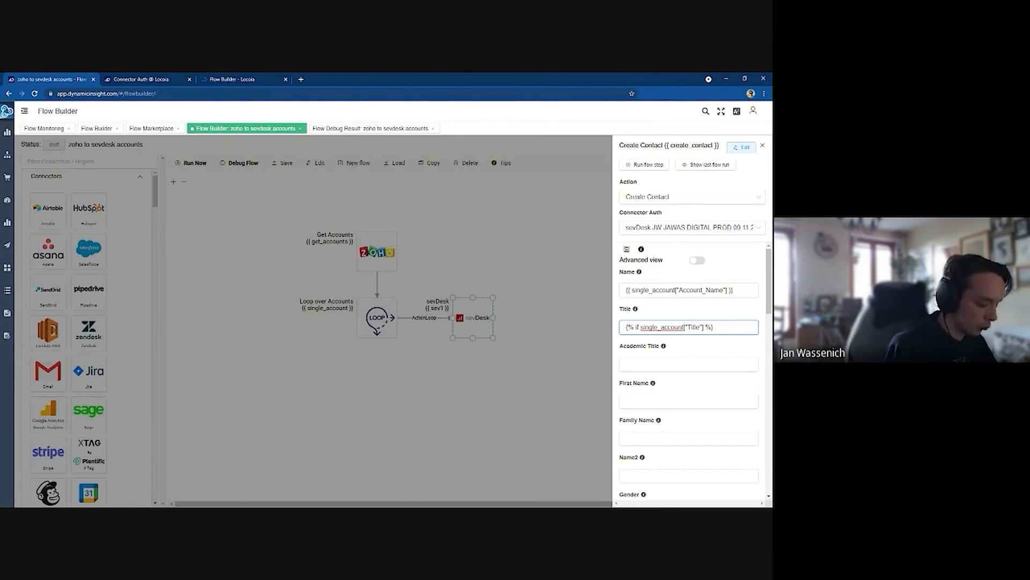
text( == "" )
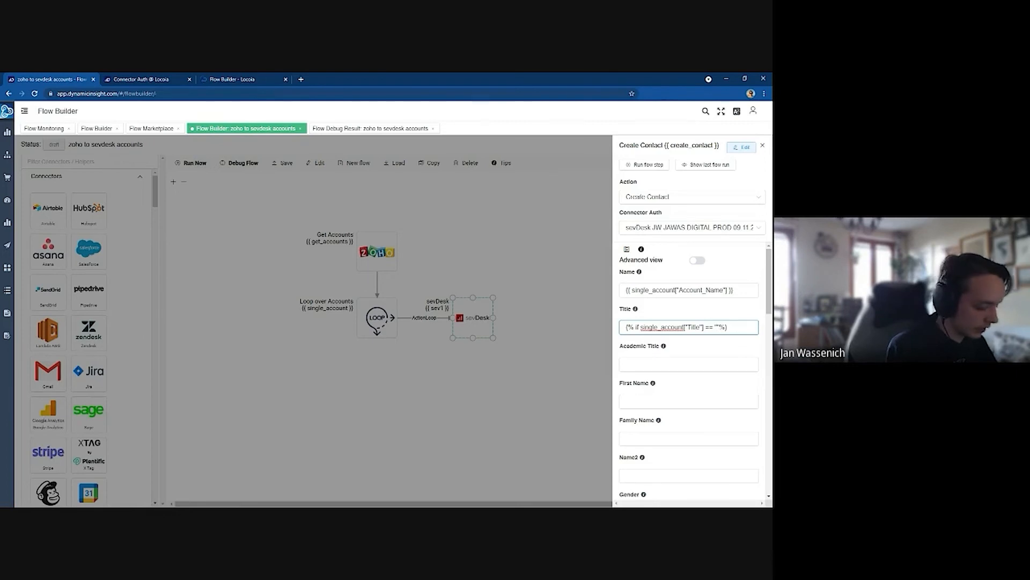
text(Frau)
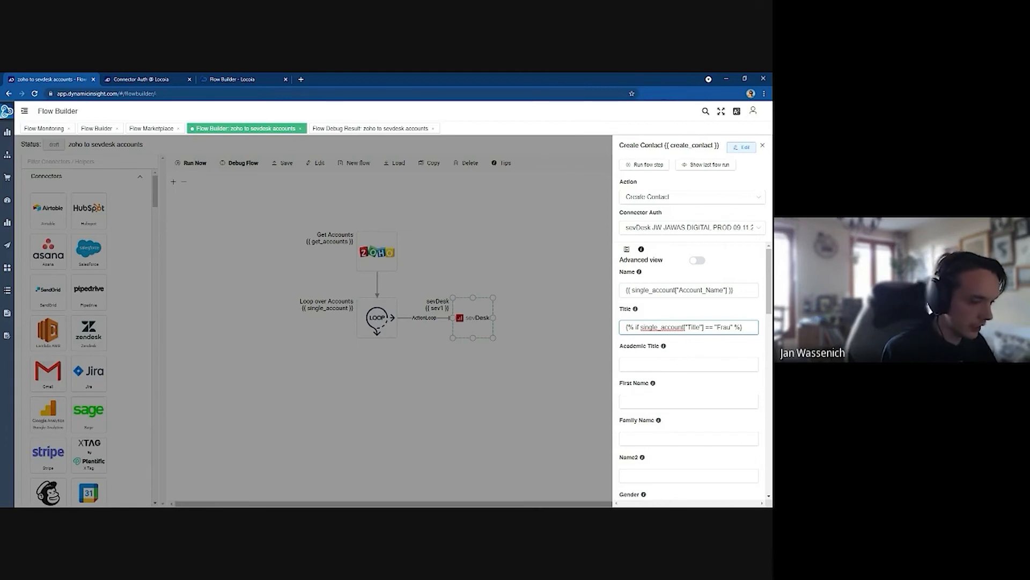
Step: Complete the Title expression so it outputs Ms when the condition holds and Mr otherwise, using {% else %} and {% endif %}
text( Ms)
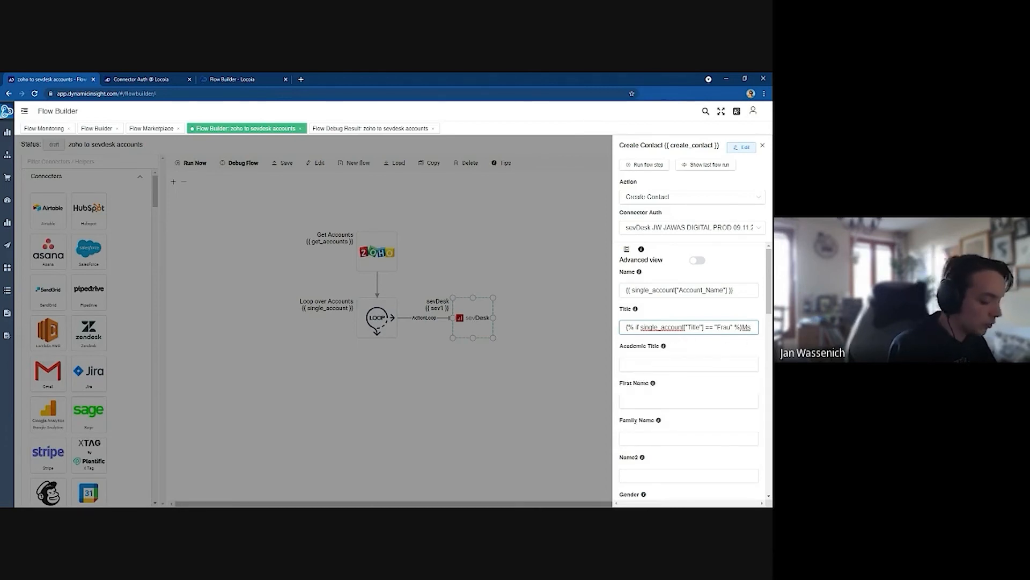
text( {)
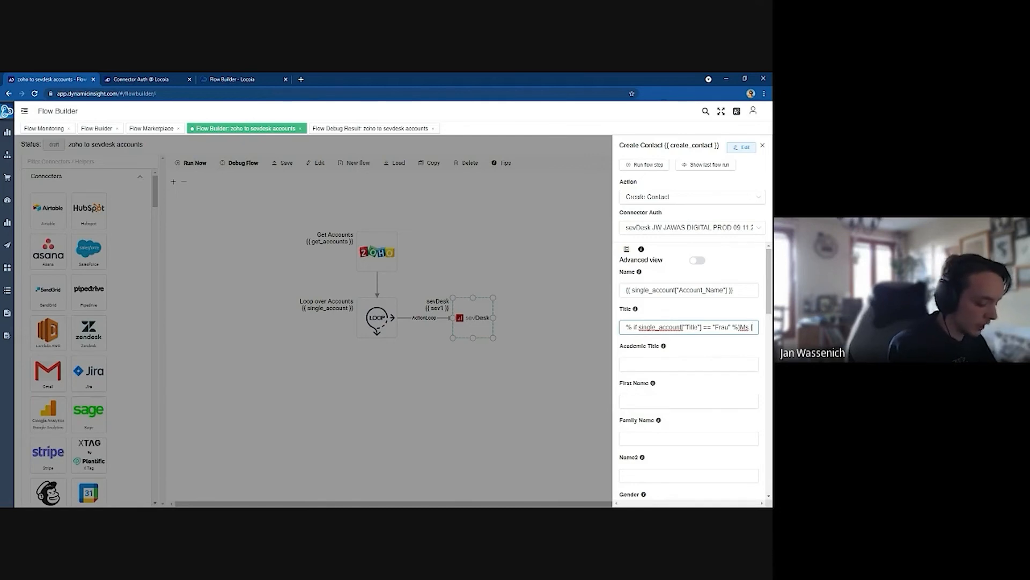
text(%%)
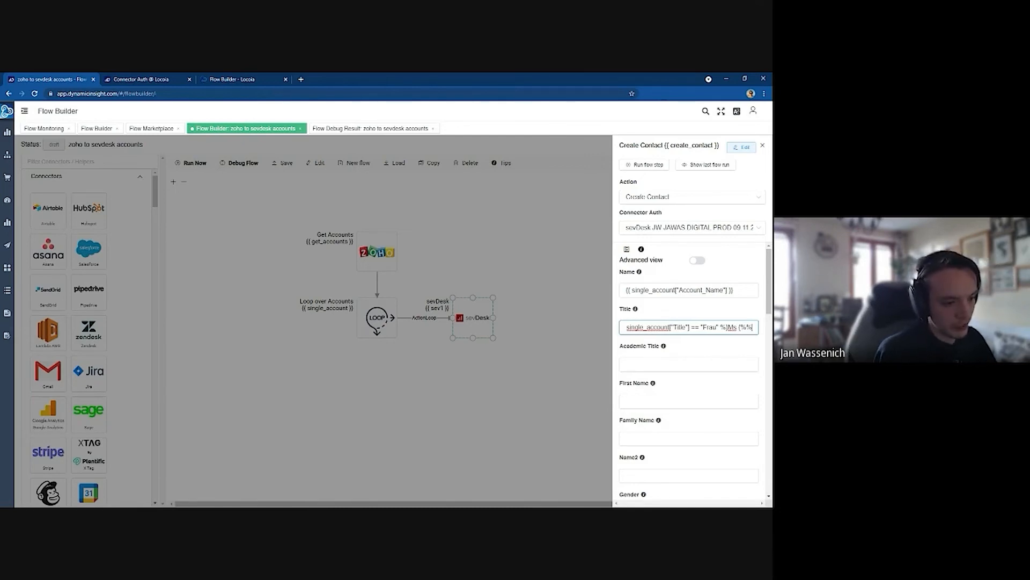
text( else )
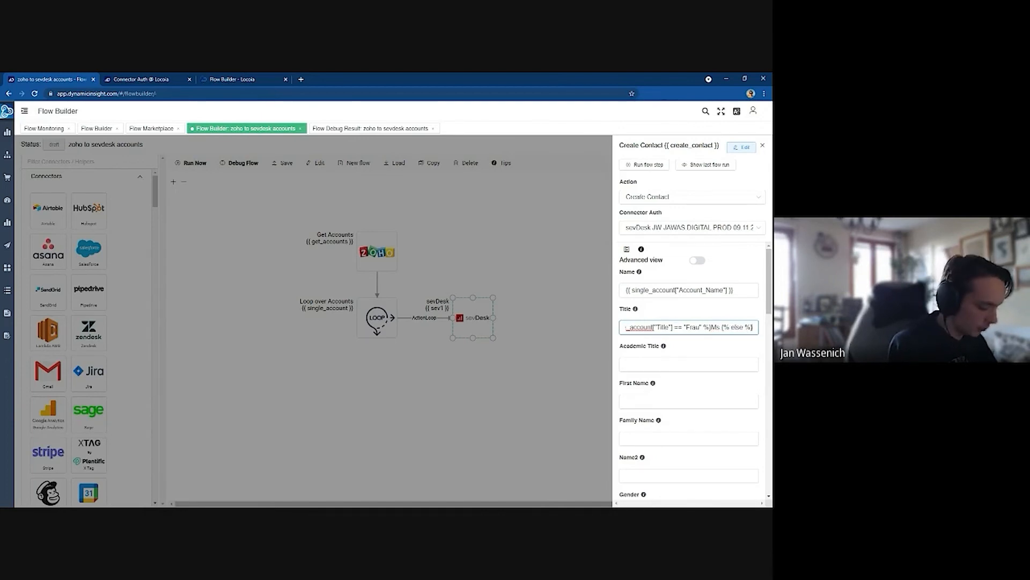
text(Mr {)
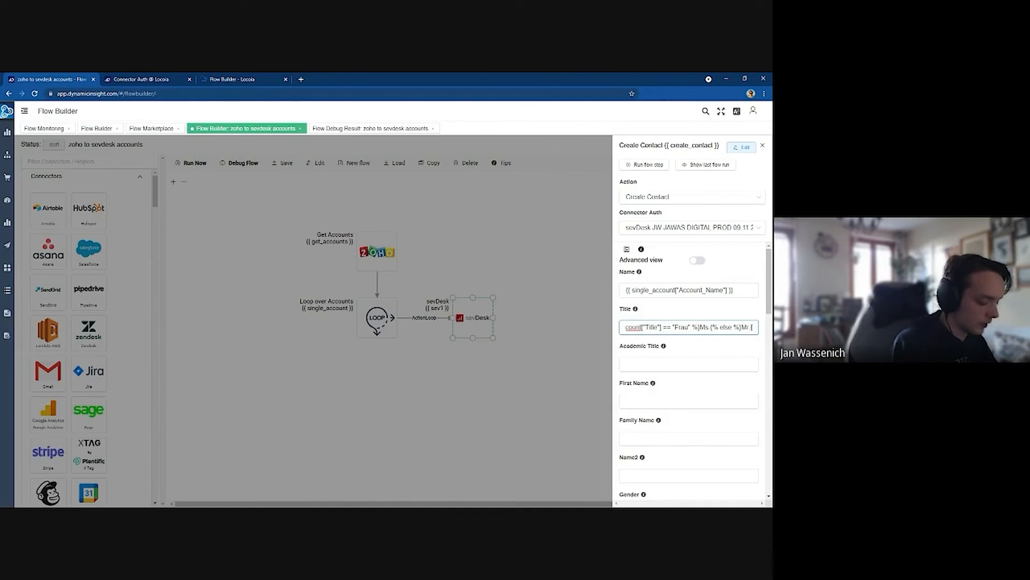
text(%%})
key(Left)
key(Left)
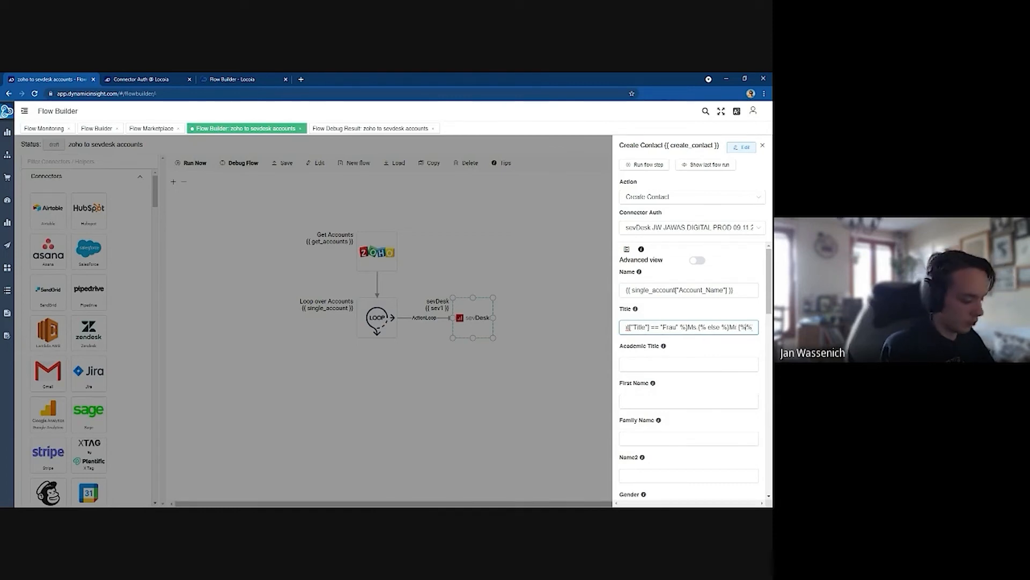
text(endif)
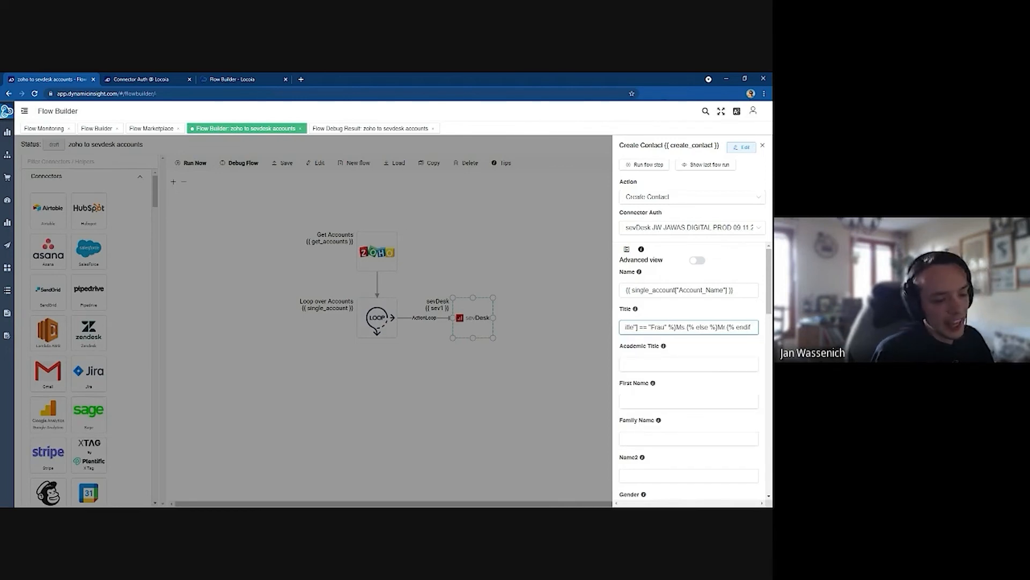
mouse_move(659, 327)
mouse_down()
mouse_move(629, 327)
mouse_move(675, 327)
mouse_up()
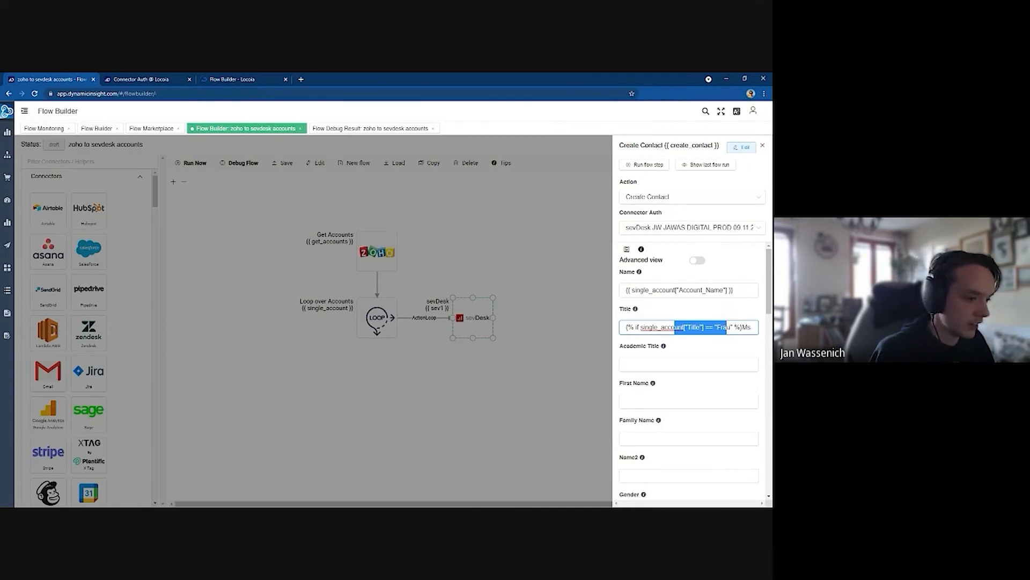
double_click(693, 326)
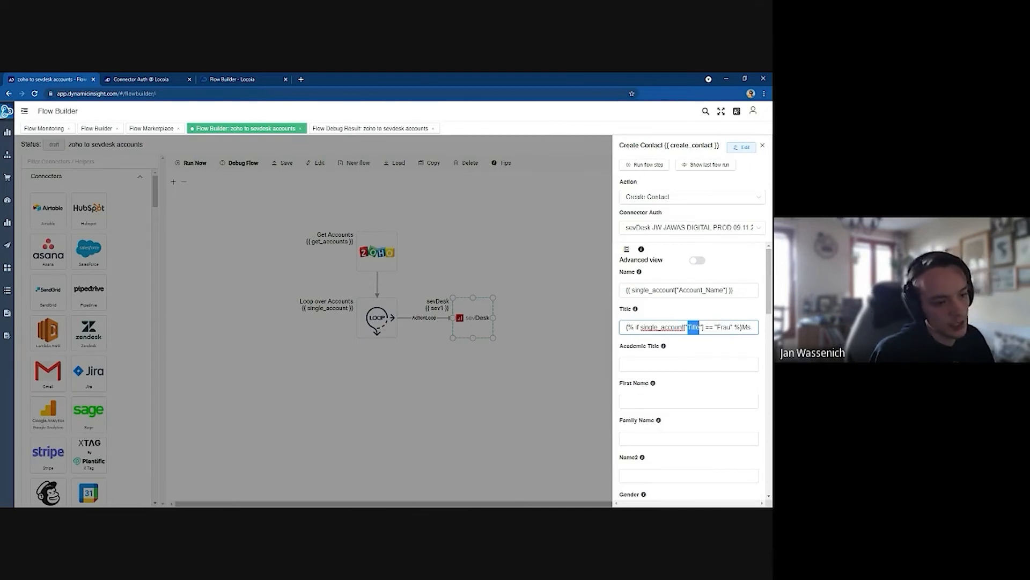
Step: Check the Title expression's Frau condition and Ms output, and re-enter Mr as the output of the else branch
drag(727, 327, 745, 327)
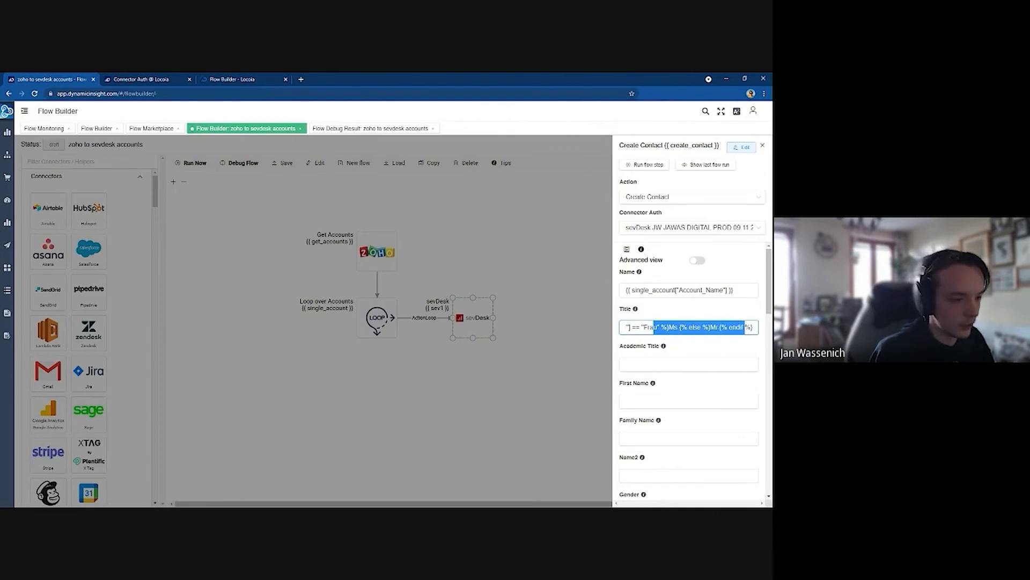
double_click(674, 327)
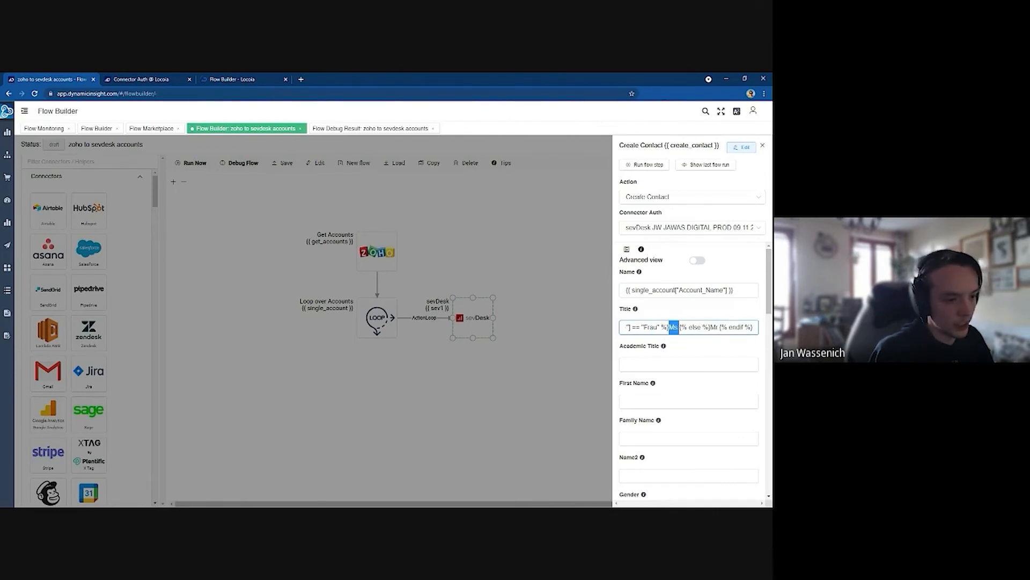
drag(710, 327, 718, 327)
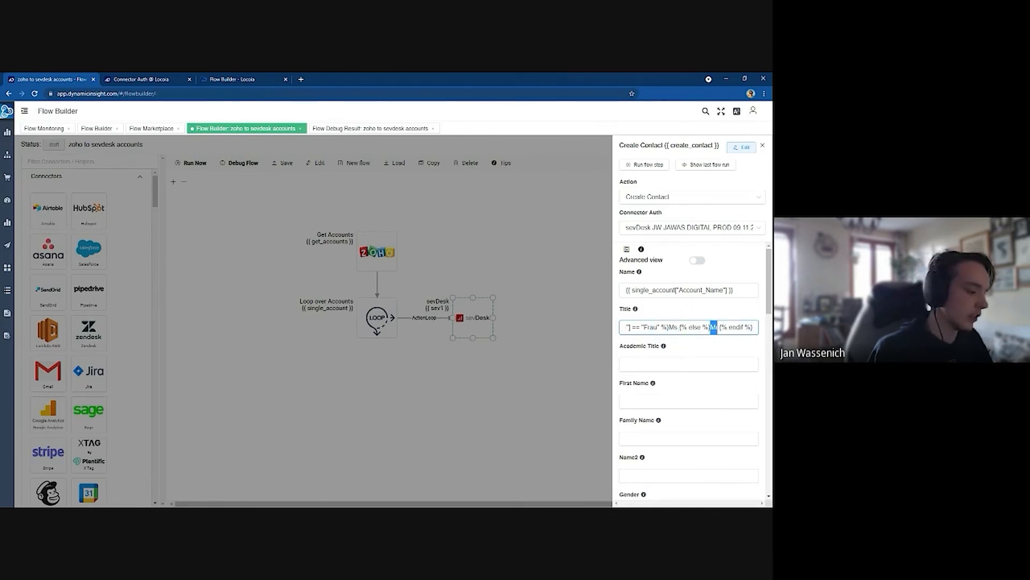
text(M)
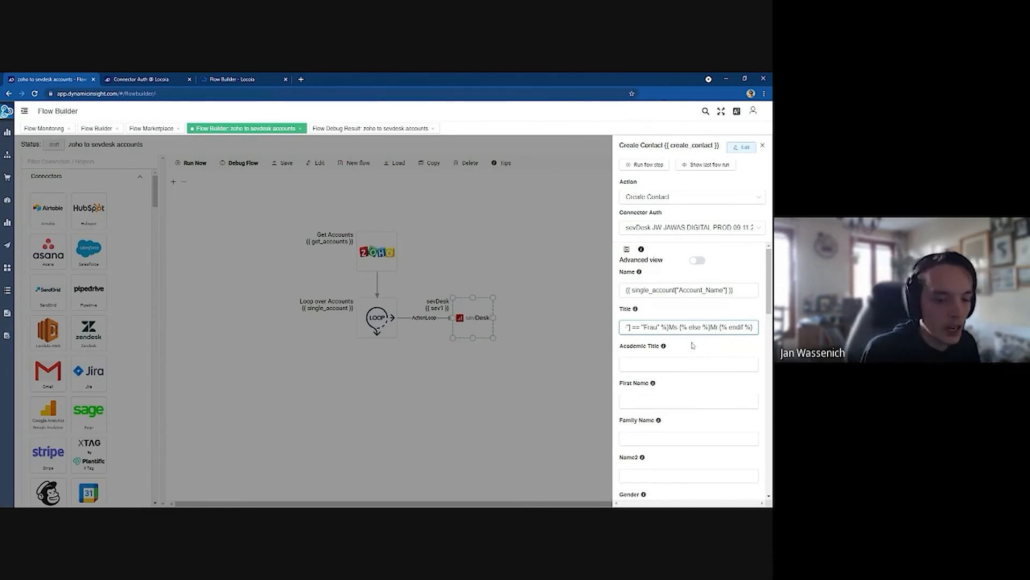
text(r)
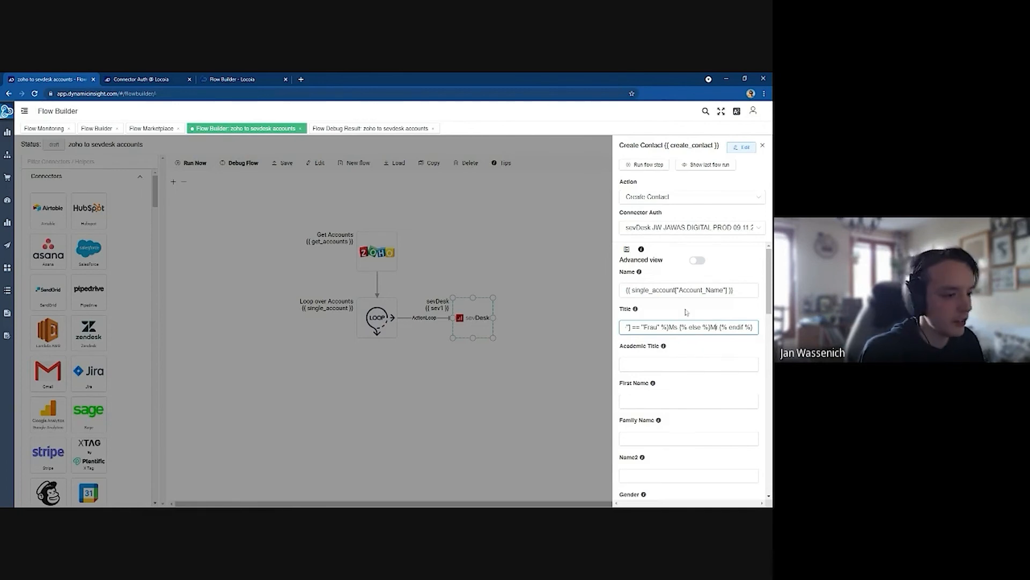
Step: Look through the remaining Create Contact fields down to the tax and bank details, and close the sevDesk step's settings
scroll(692, 332, down, 6)
scroll(676, 380, down, 10)
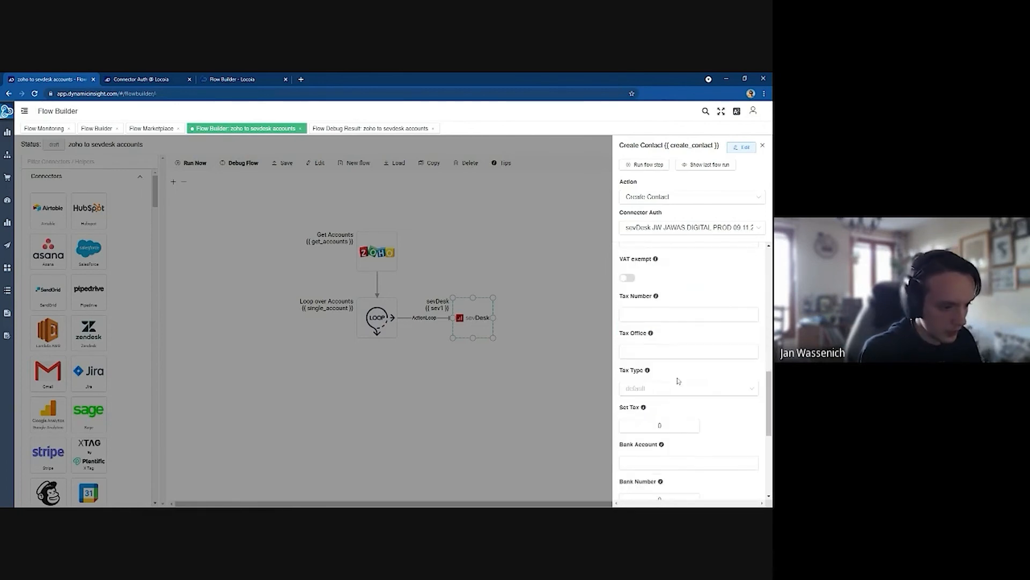
click(762, 145)
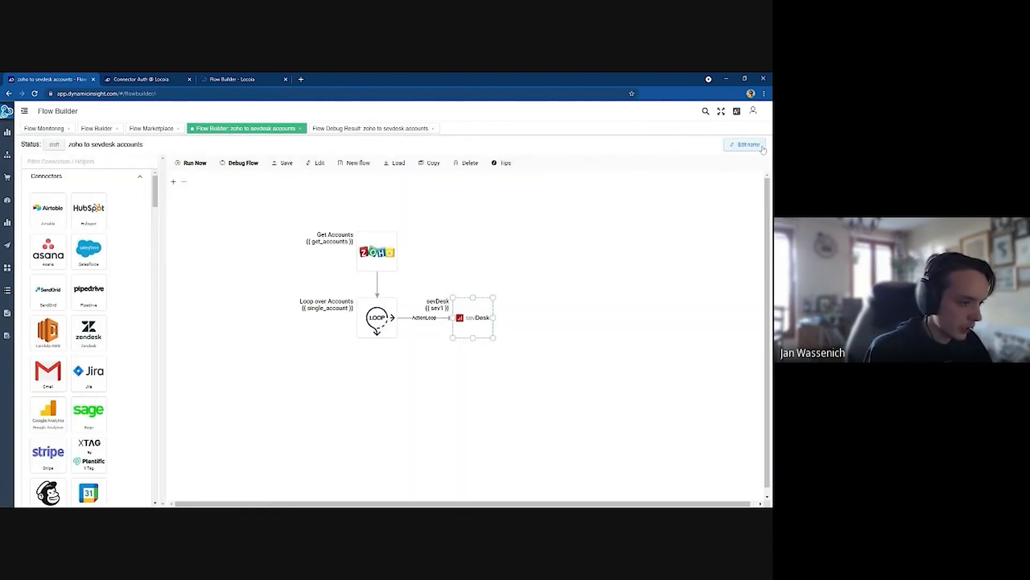
Step: Add a Boolean helper to the flow beside the sevDesk step and connect the sevDesk step's output to it
click(80, 166)
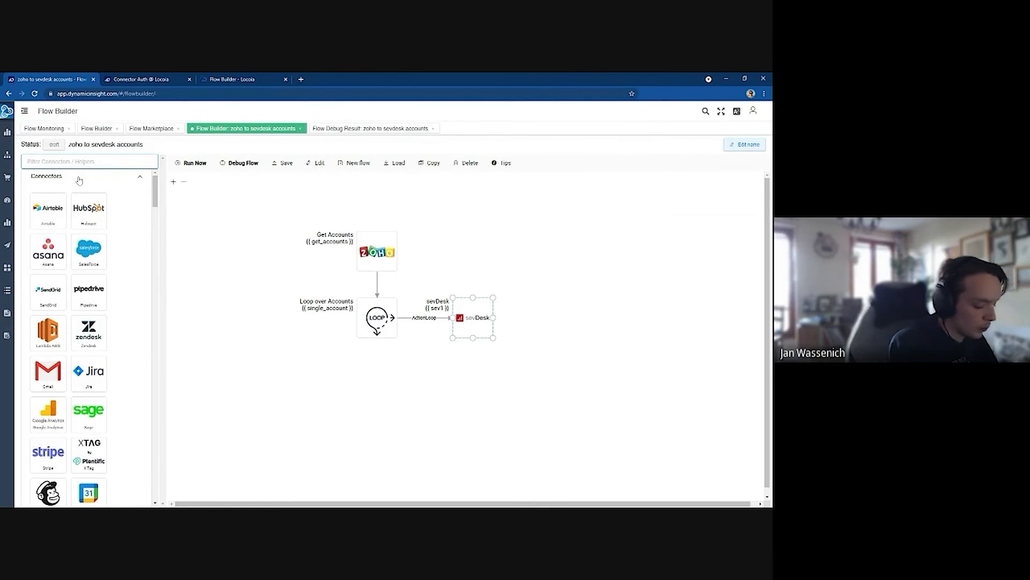
text(boo)
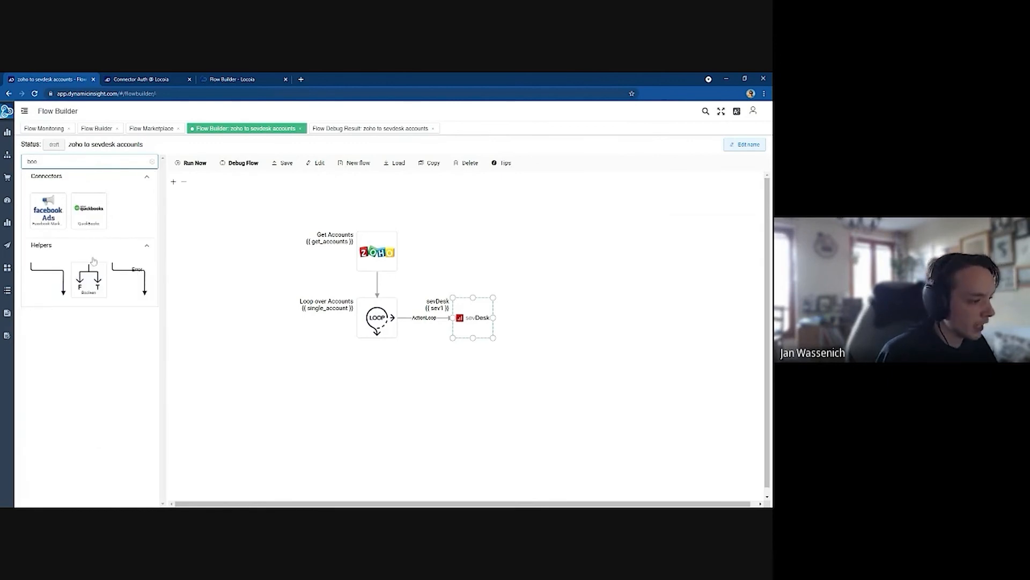
drag(89, 268, 540, 296)
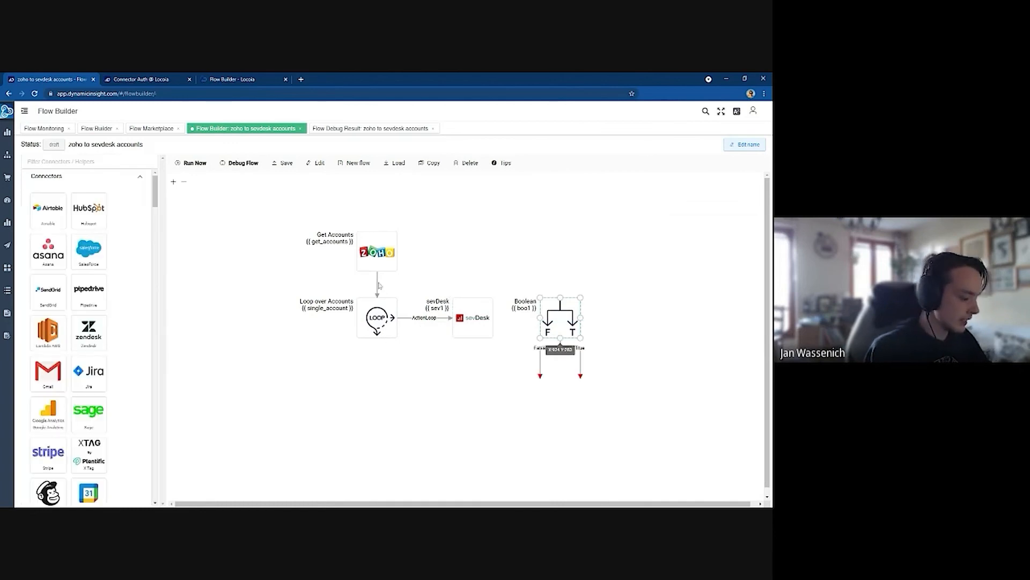
drag(381, 301, 552, 312)
drag(381, 275, 490, 316)
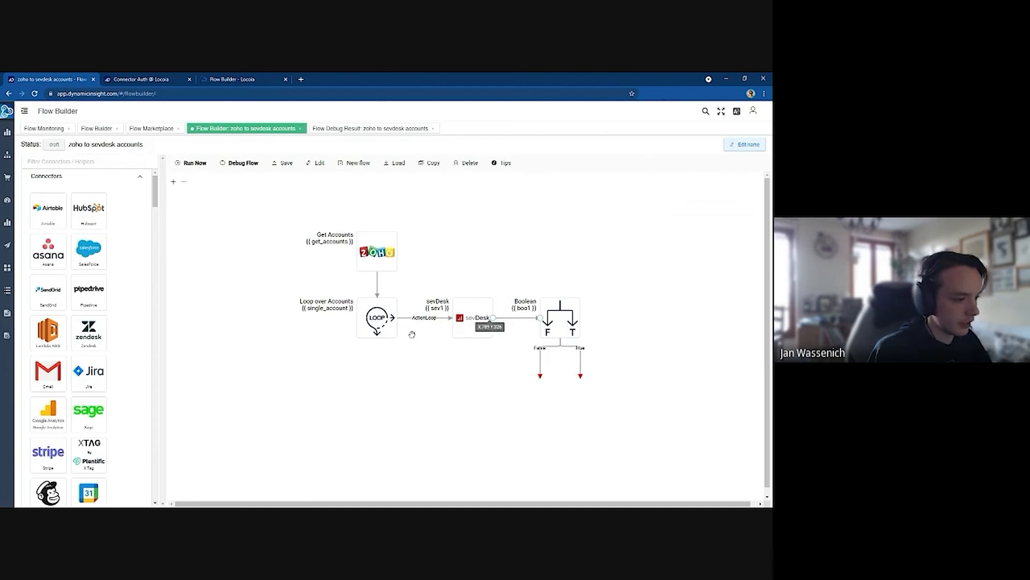
Step: Open the Boolean step and set Value A to {{ single_account["Phone"]}}, using the reference to the Loop over Accounts step
click(572, 322)
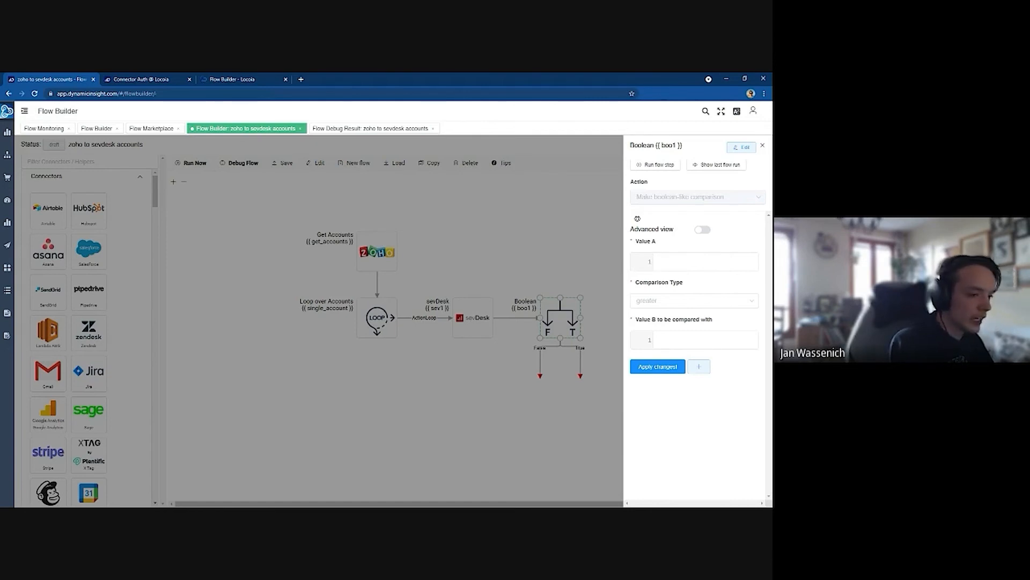
text({)
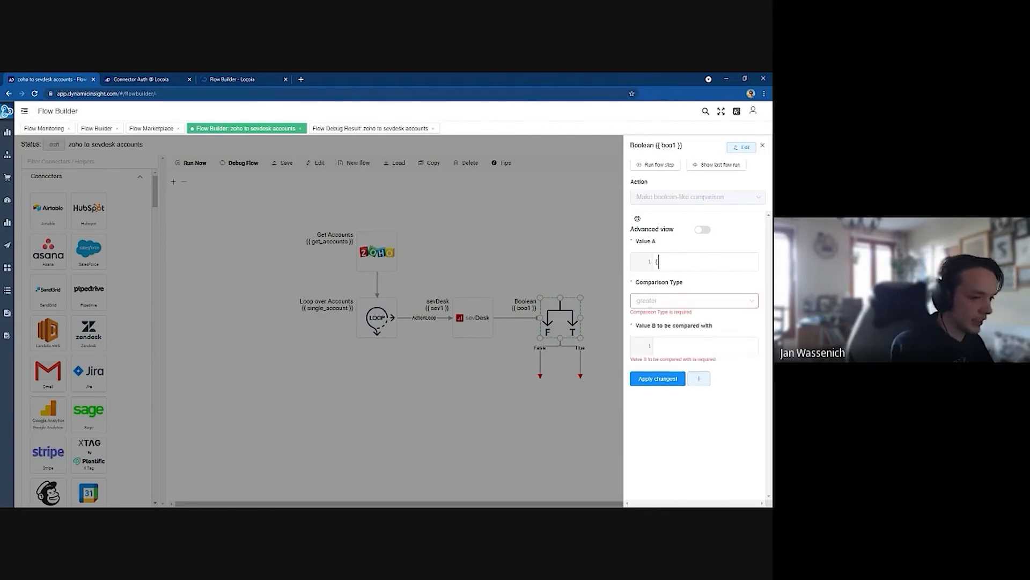
text({)
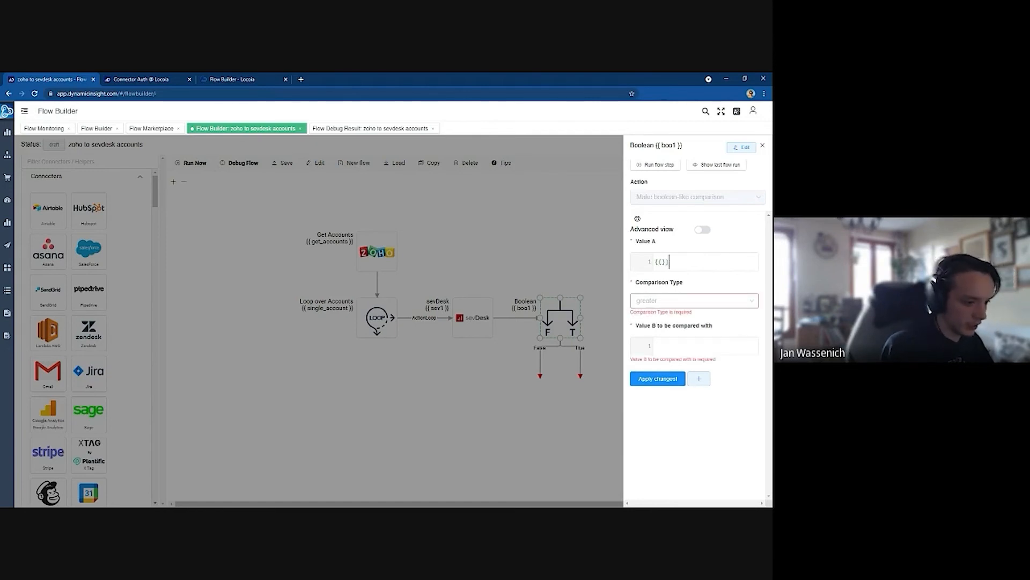
text( single)
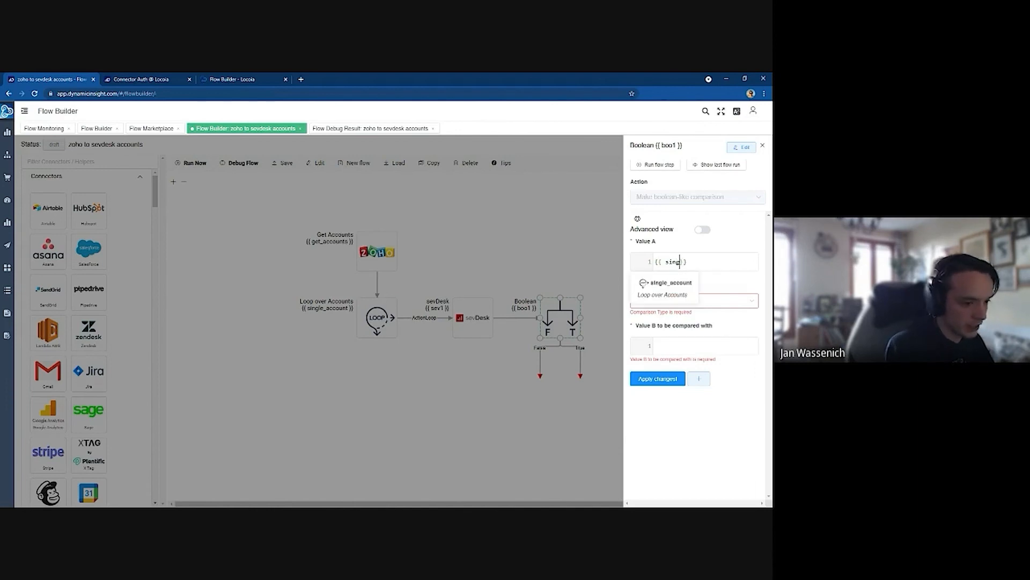
key(Tab)
text([)
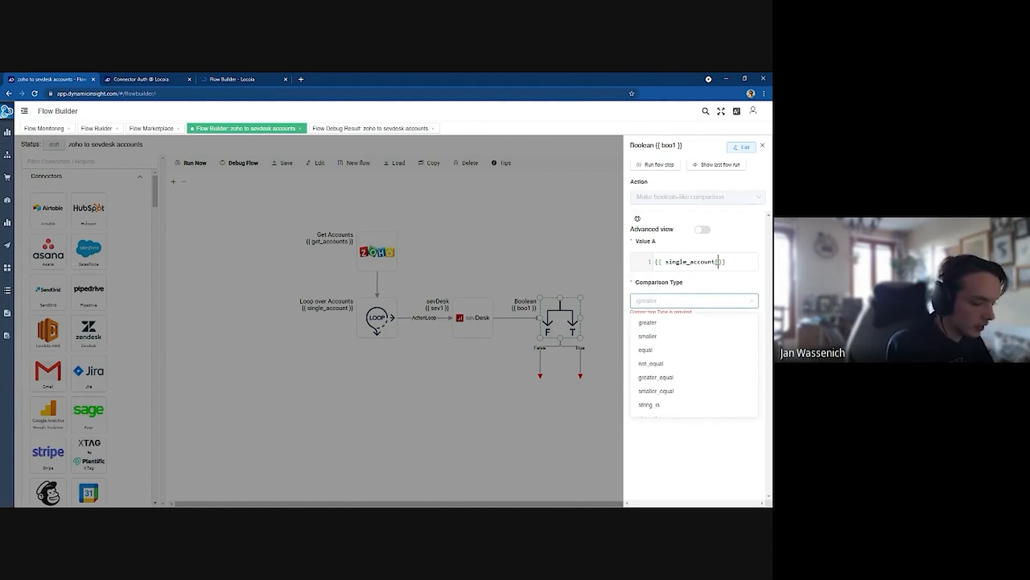
text(")
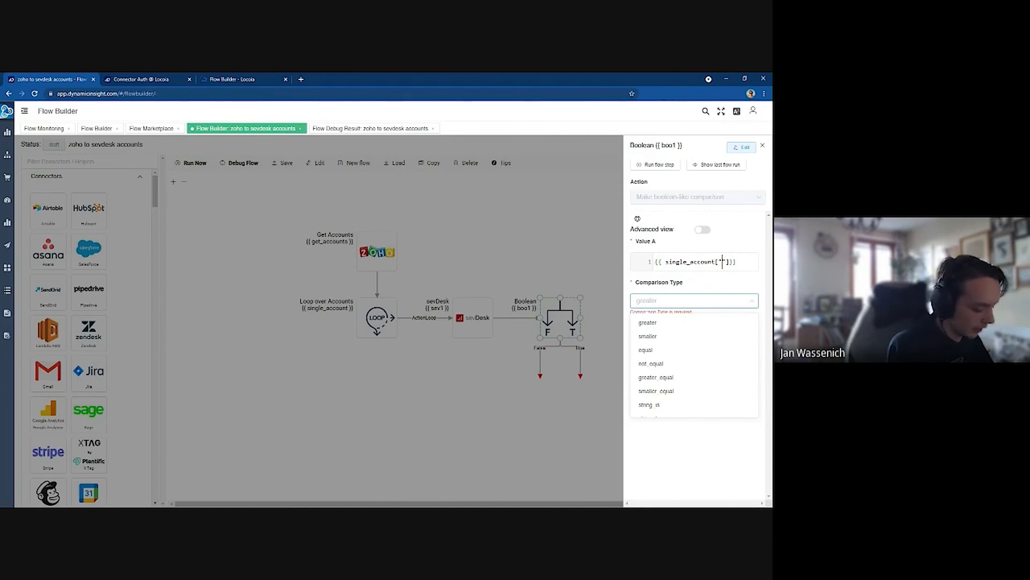
text(Phone)
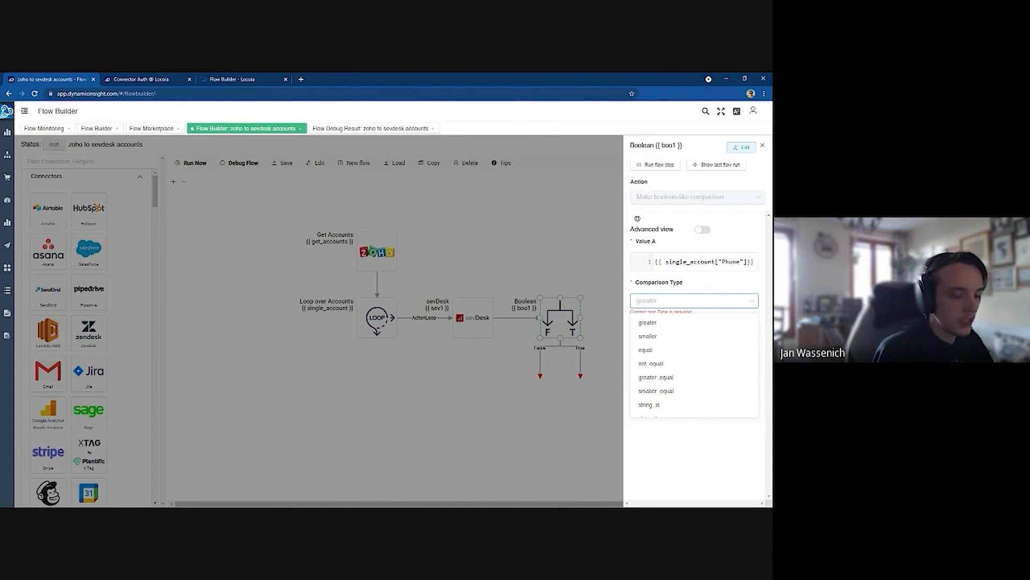
Step: Set the Boolean's comparison type to not_equal with None as Value B, and apply the changes
scroll(677, 326, down, 2)
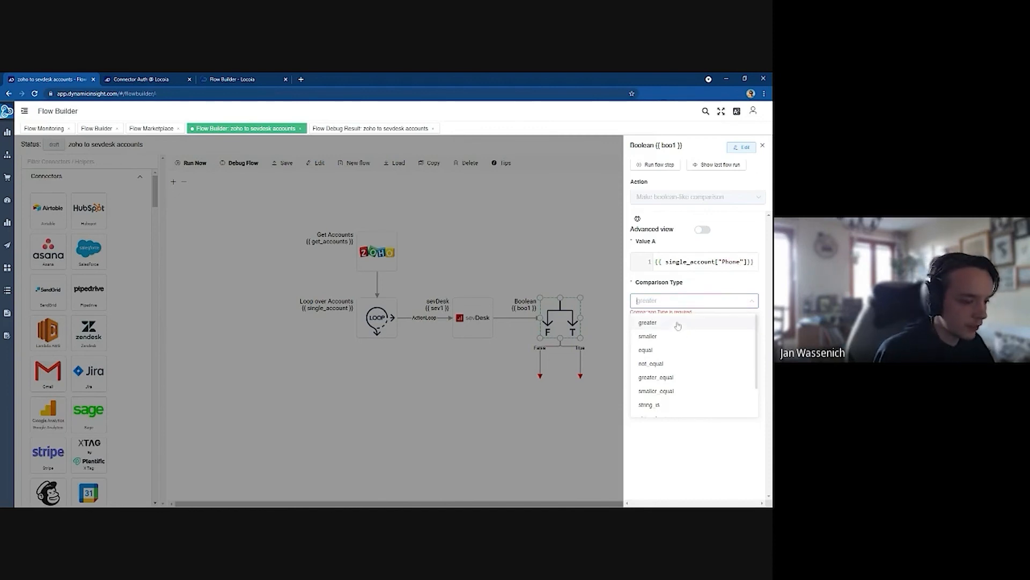
click(676, 328)
click(654, 339)
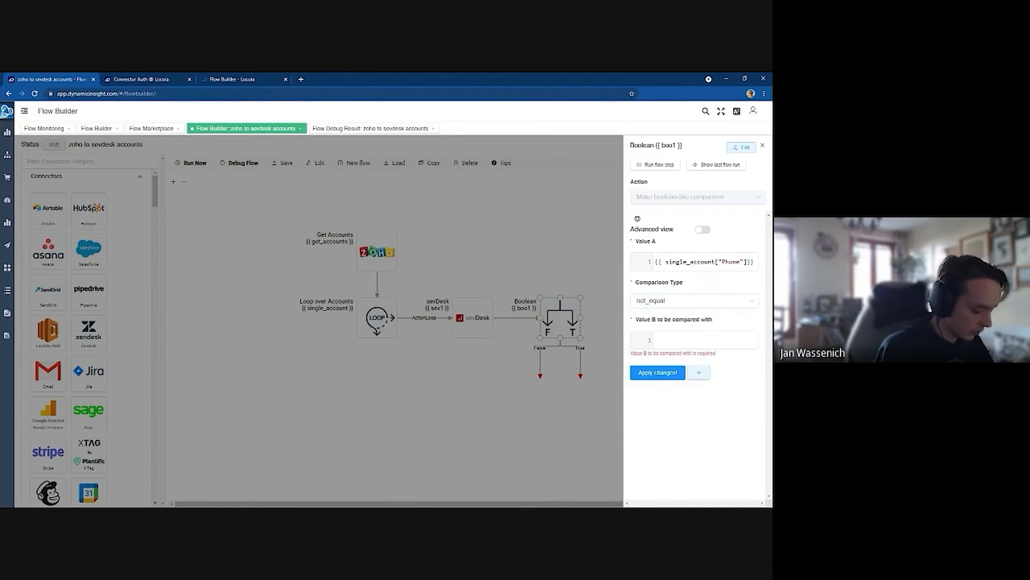
text(None)
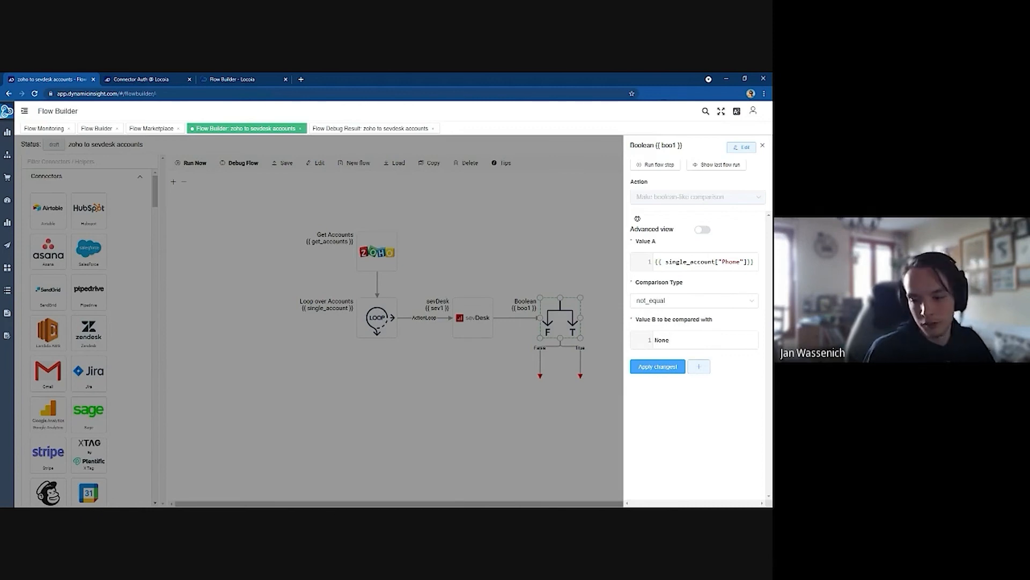
click(665, 369)
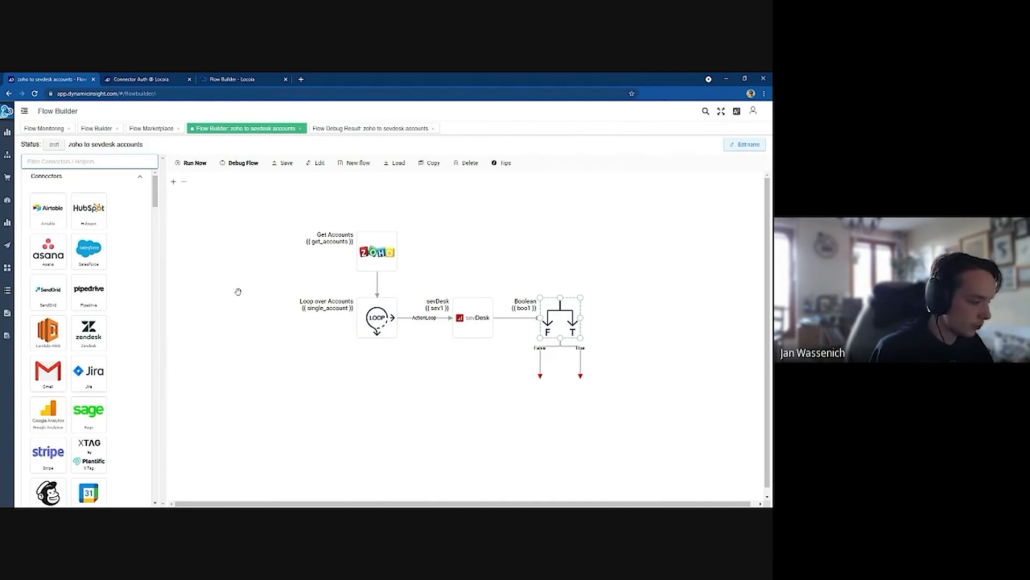
Step: Add a second sevDesk connector on the Boolean's True branch and route its output to meet the end of the False branch
text(sev)
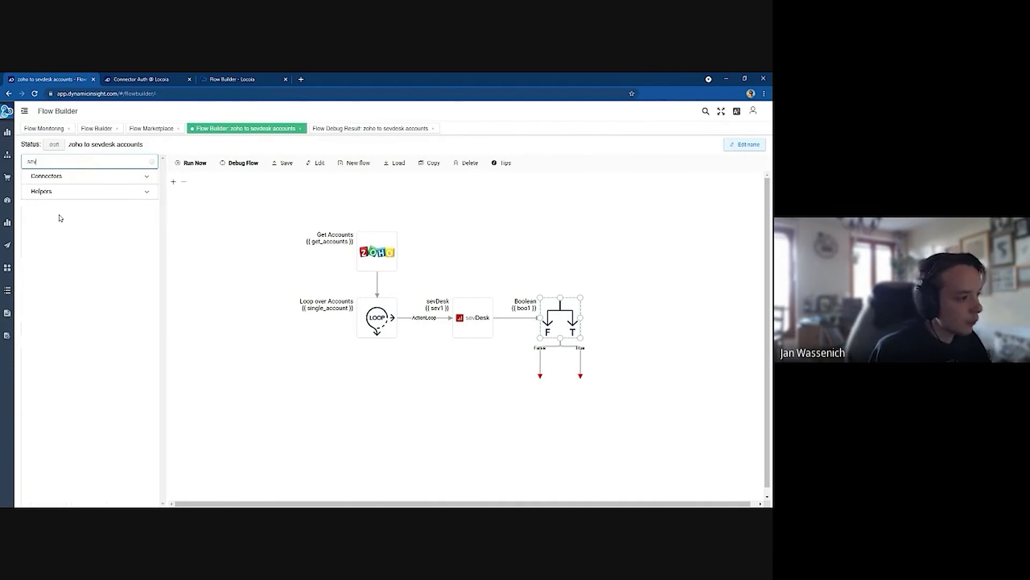
drag(48, 209, 562, 379)
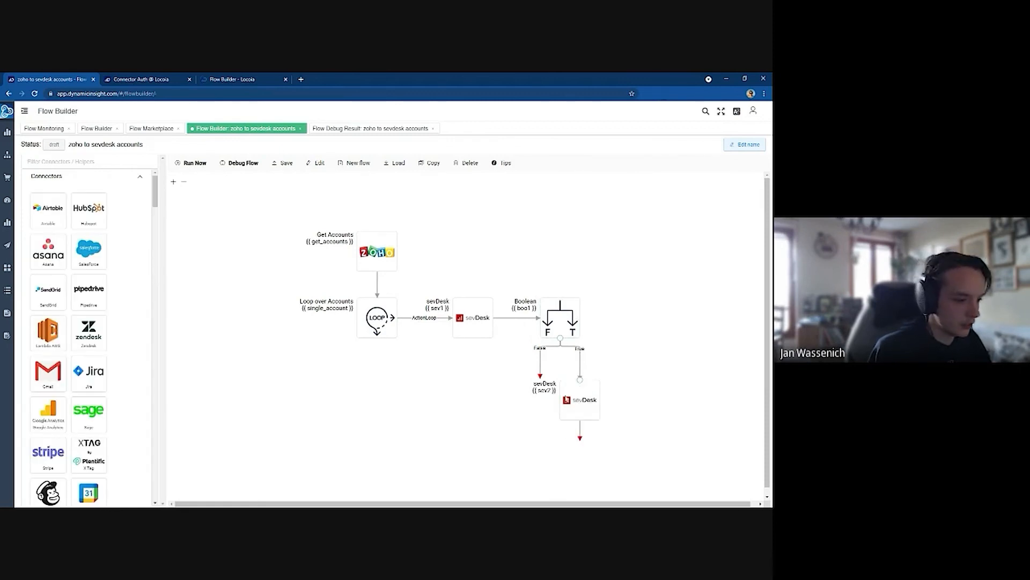
mouse_move(540, 376)
mouse_down()
mouse_move(646, 317)
mouse_move(674, 312)
mouse_move(678, 343)
mouse_move(671, 328)
mouse_up()
drag(589, 396, 566, 382)
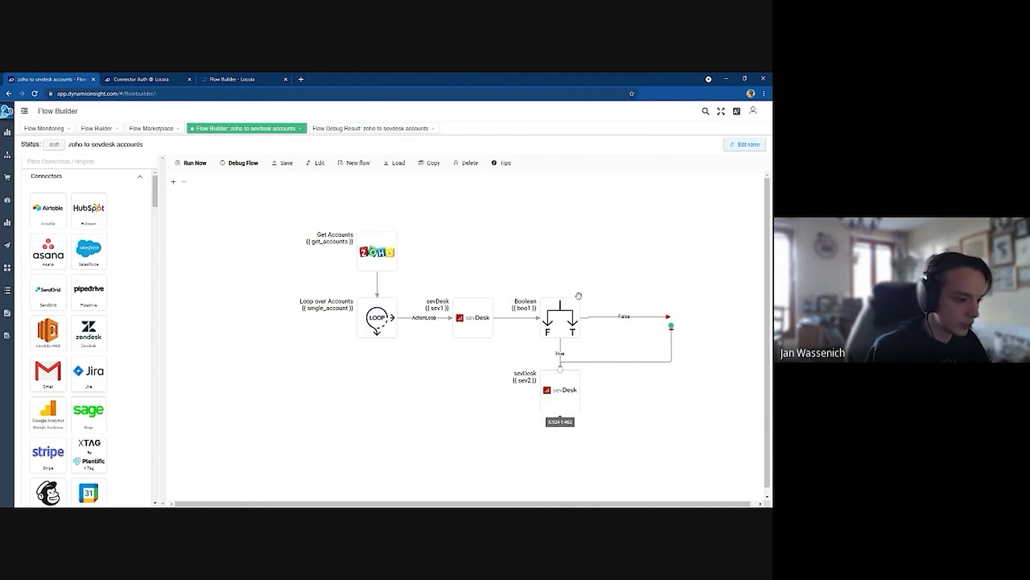
drag(669, 317, 670, 318)
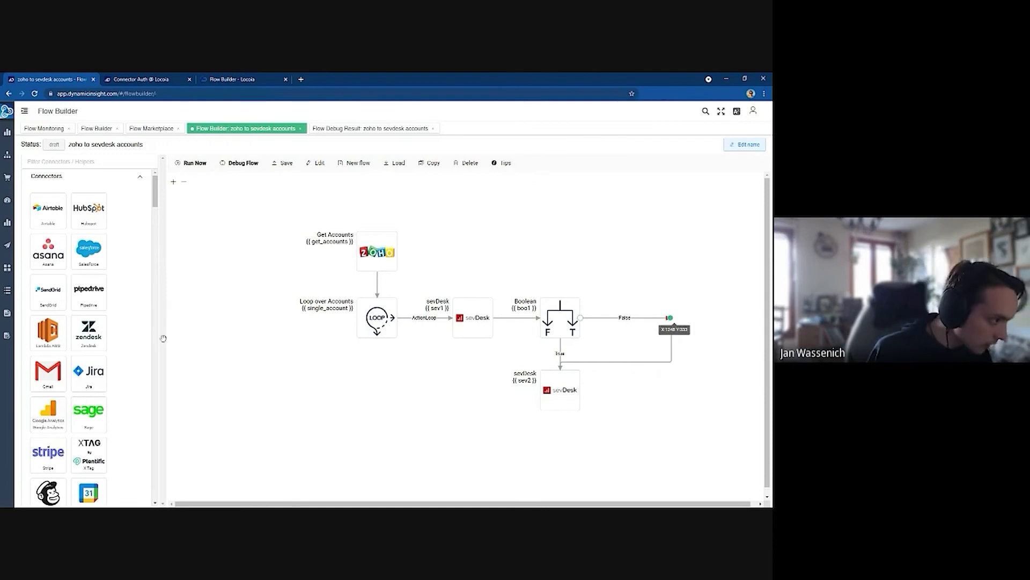
Step: Leave the flow for the flow list, discarding the unsaved changes, and open the Import ZohoAccounts to SevDesk flow
click(7, 155)
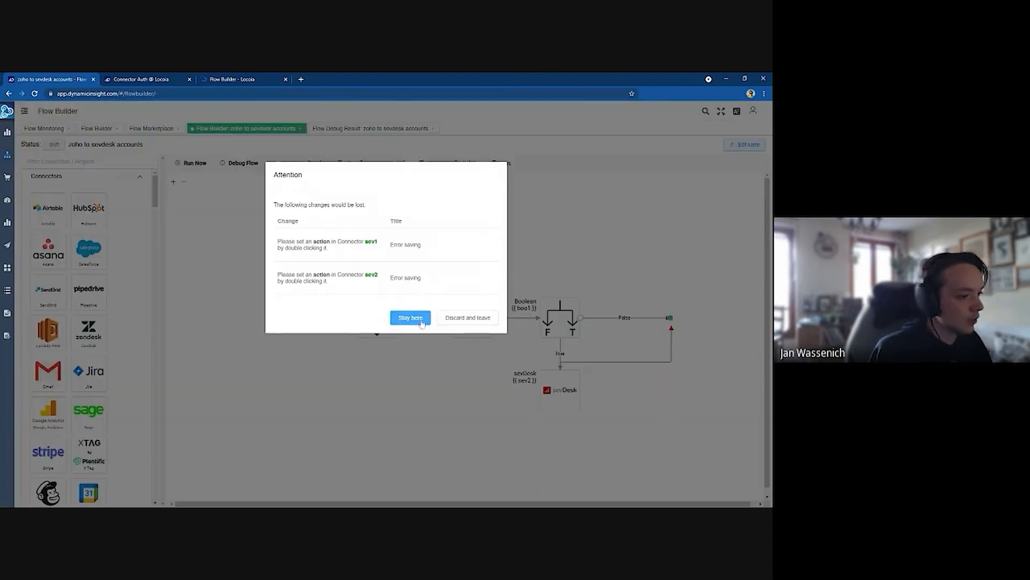
click(457, 319)
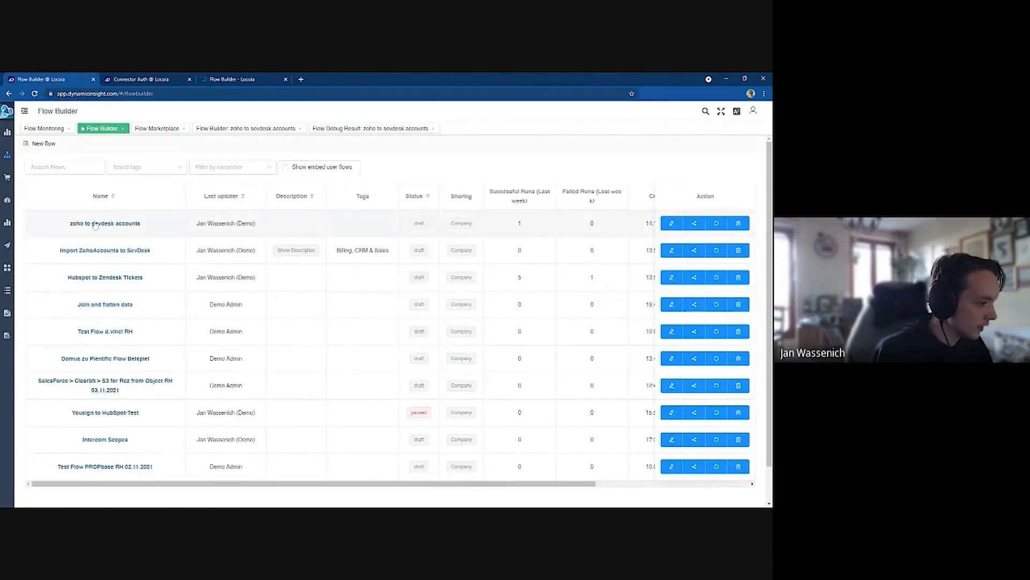
click(103, 250)
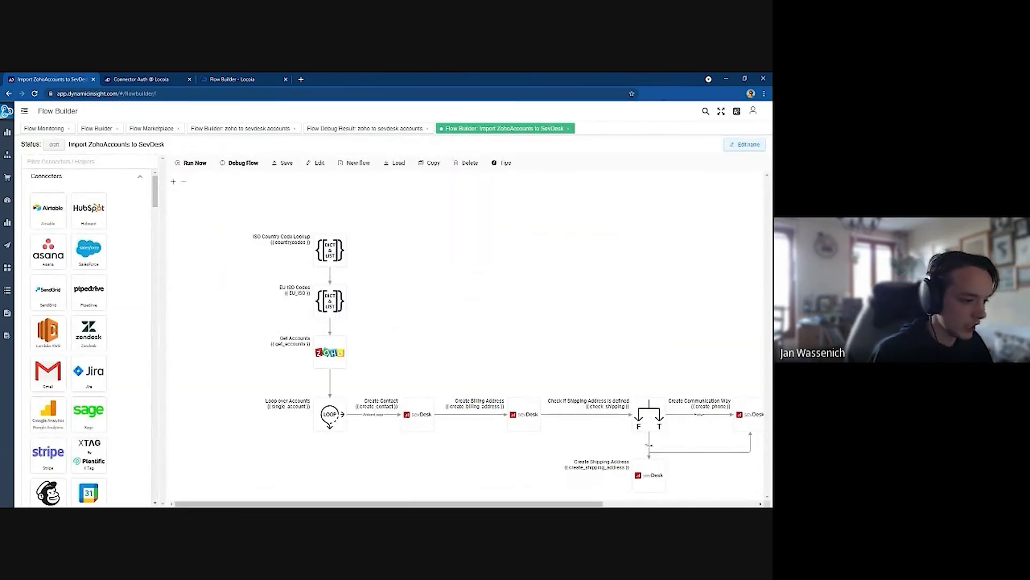
Step: Examine the layout of the Import ZohoAccounts to SevDesk flow and the country dictionary in its ISO Country Code Lookup step
drag(580, 346, 436, 319)
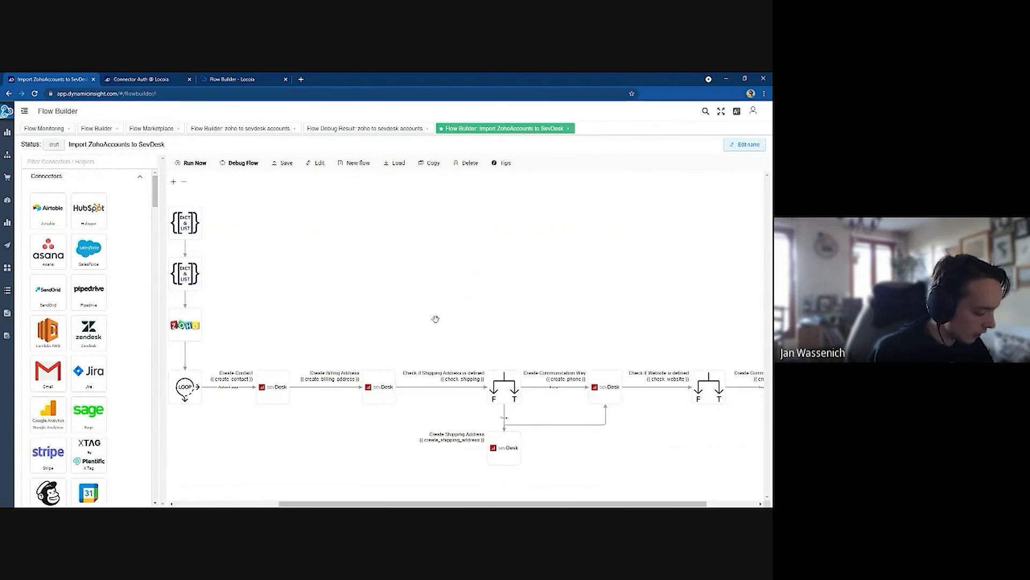
scroll(436, 319, down, 3)
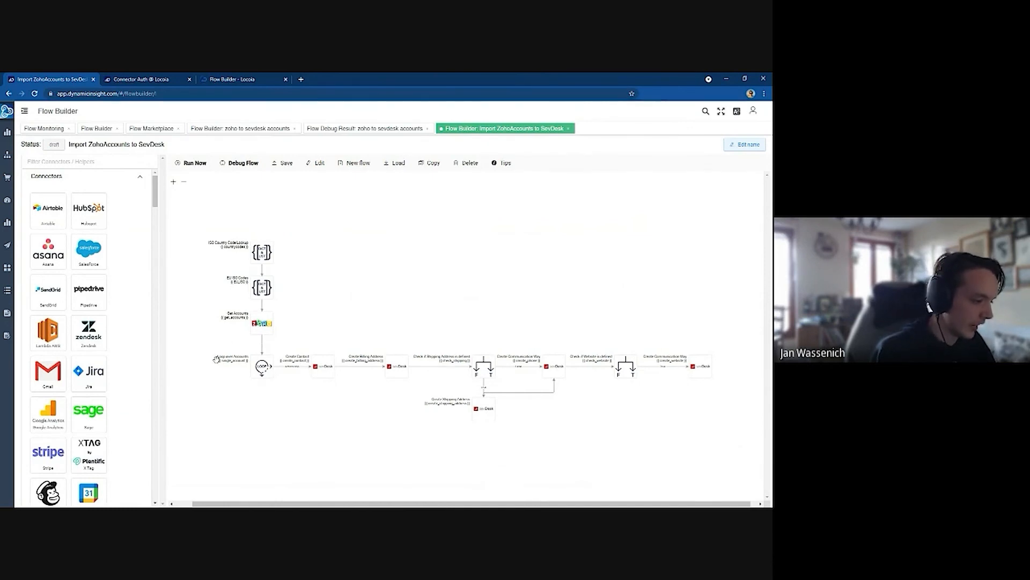
scroll(556, 328, up, 1)
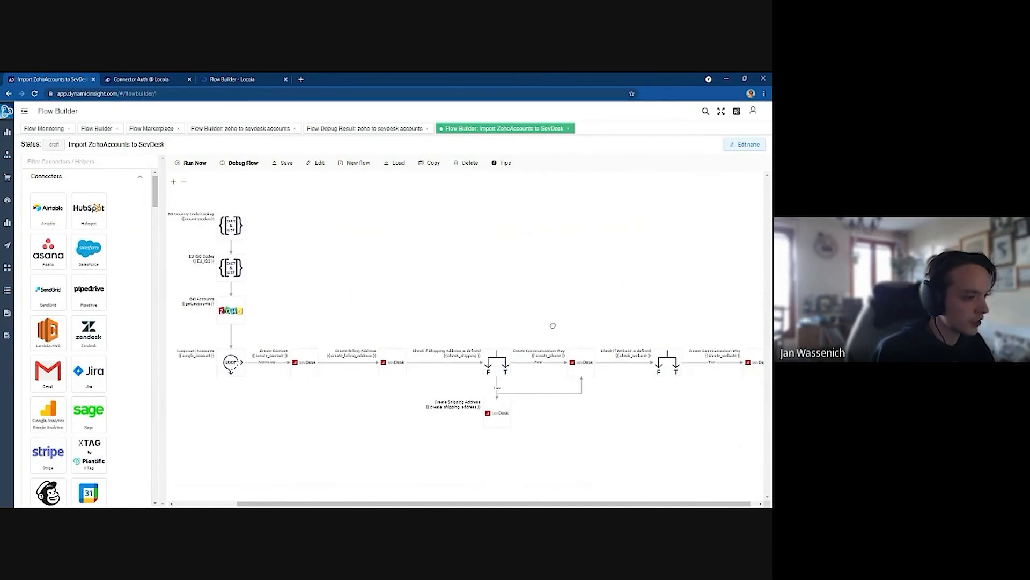
drag(553, 325, 548, 316)
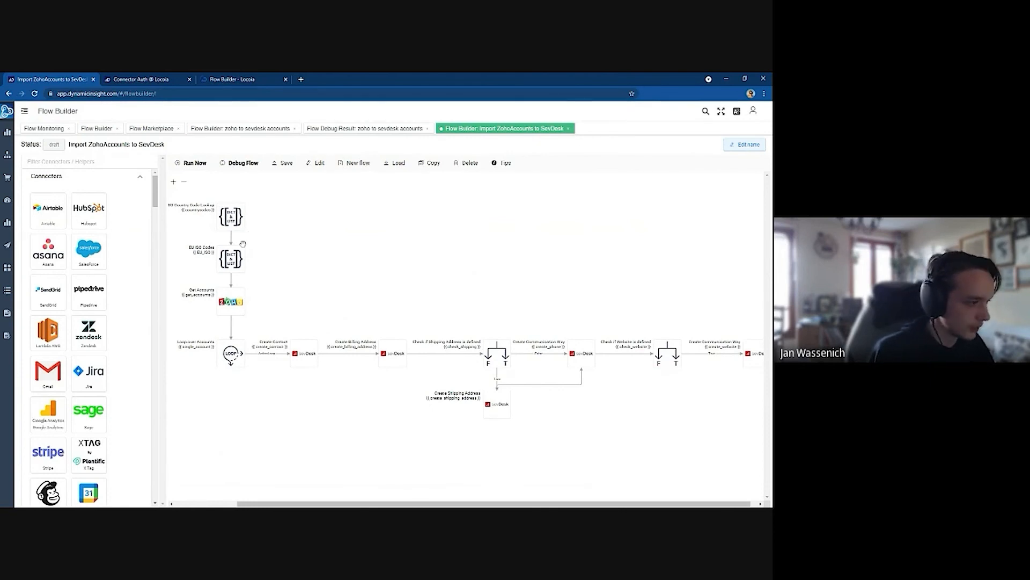
click(242, 222)
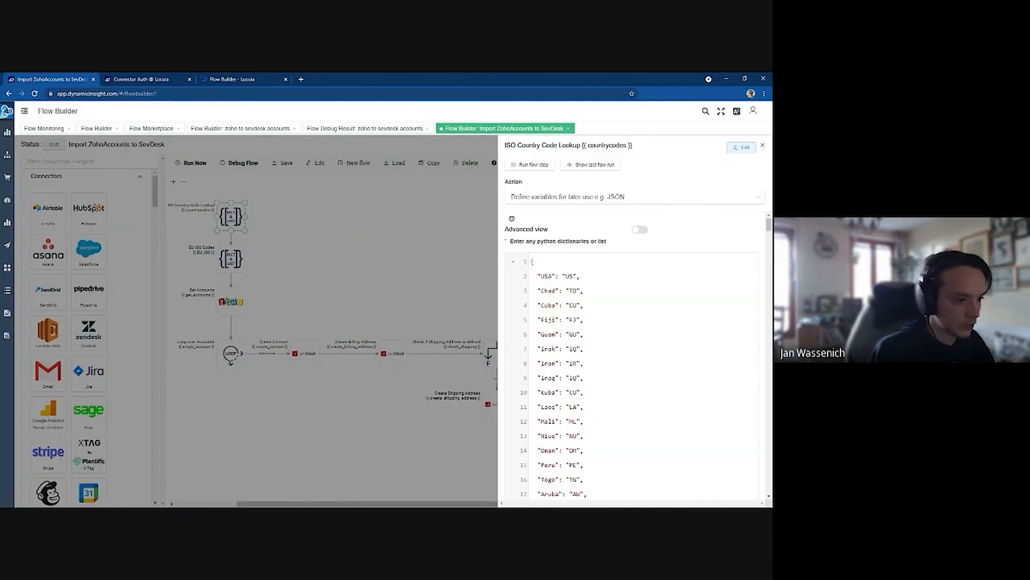
click(762, 146)
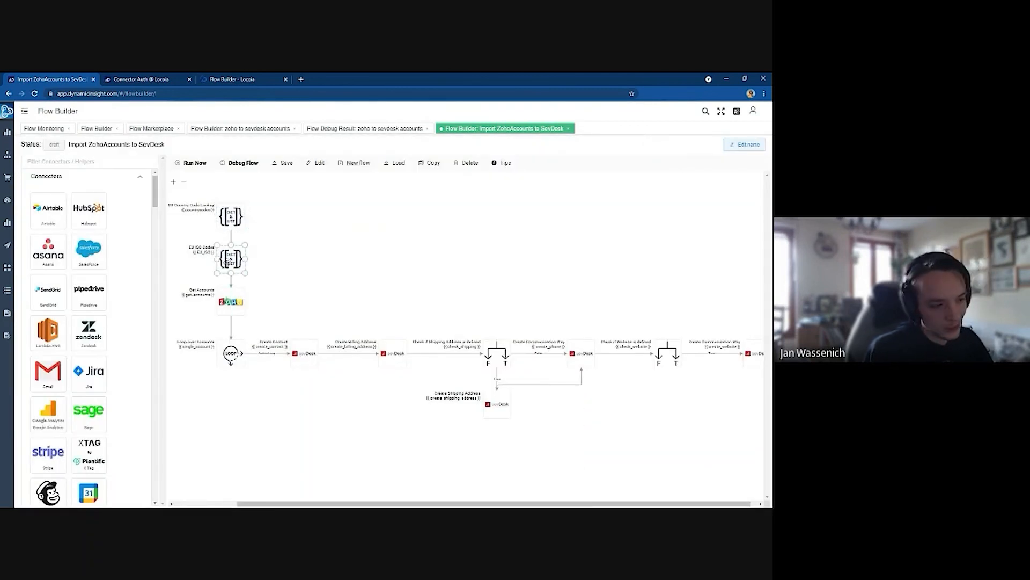
Step: Review the list of country codes defined in the EU ISO Codes step, and close its settings
click(231, 258)
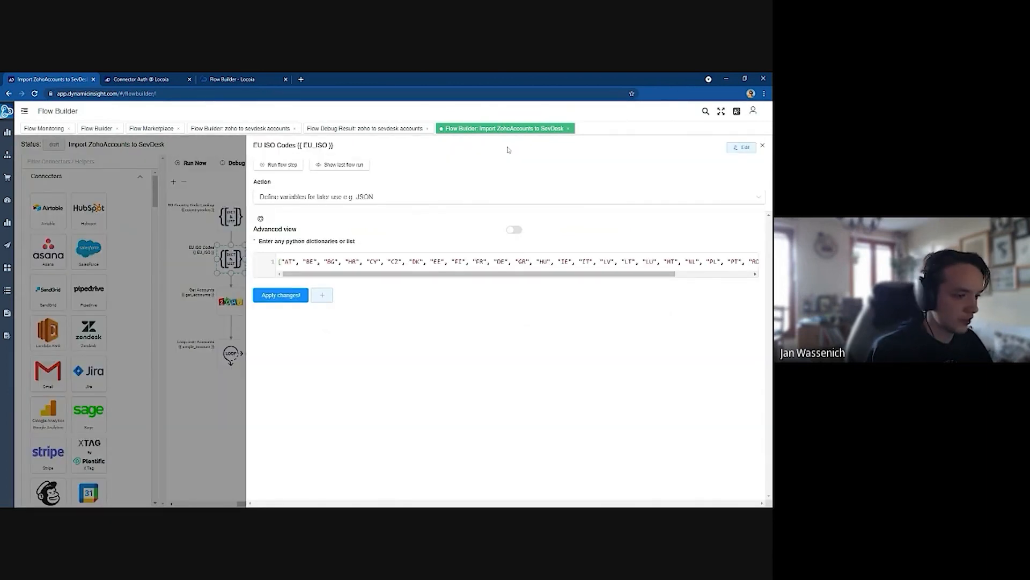
click(763, 146)
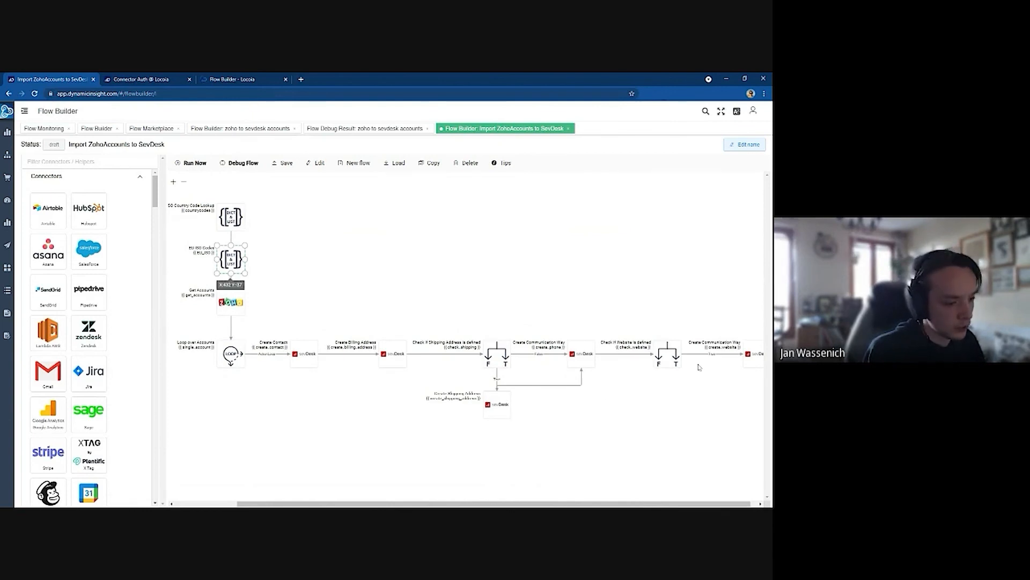
drag(638, 499, 610, 502)
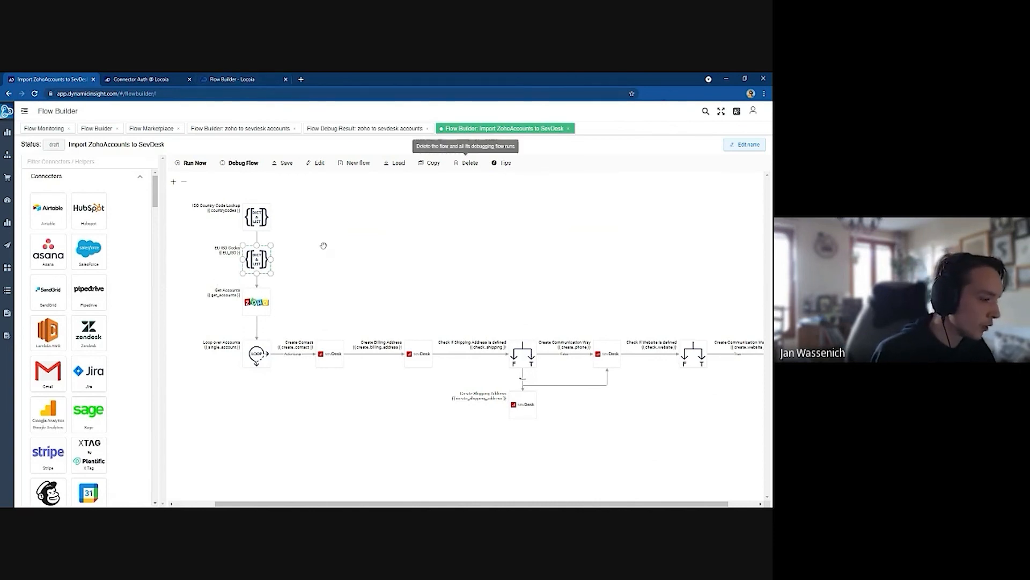
Step: Set the status of the Import ZohoAccounts to SevDesk flow to live in its flow settings, and save them
click(318, 163)
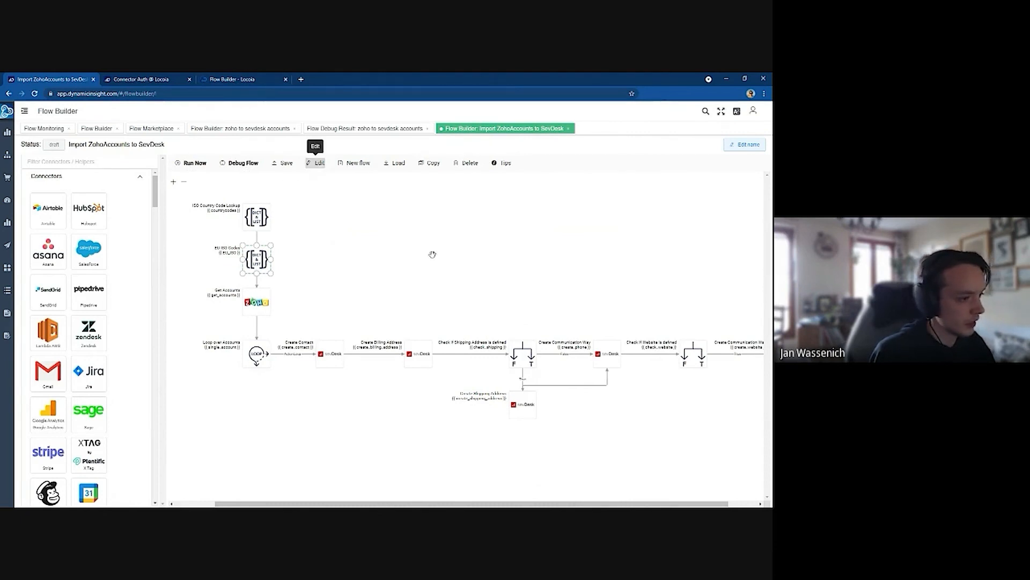
scroll(350, 300, down, 2)
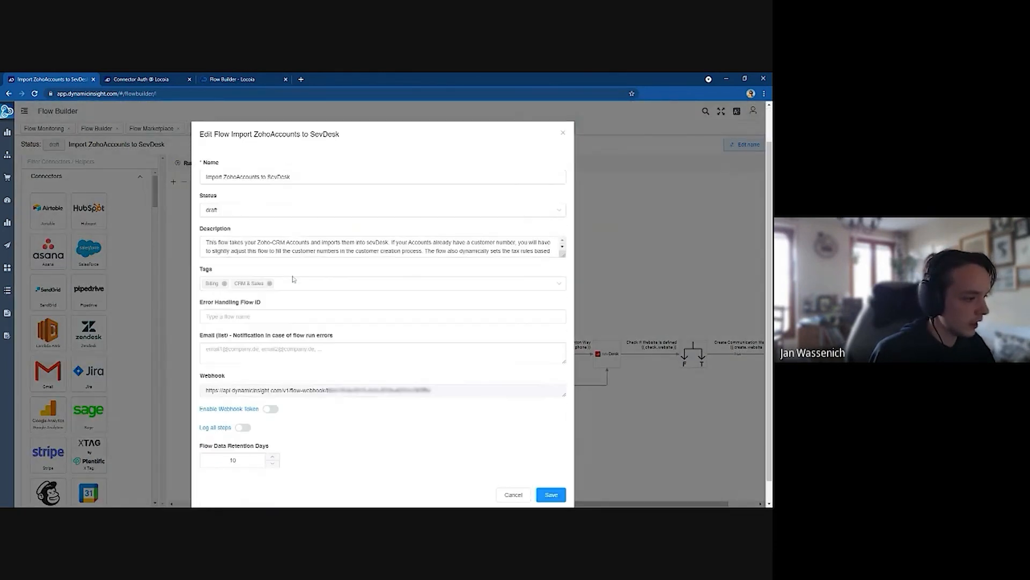
click(223, 187)
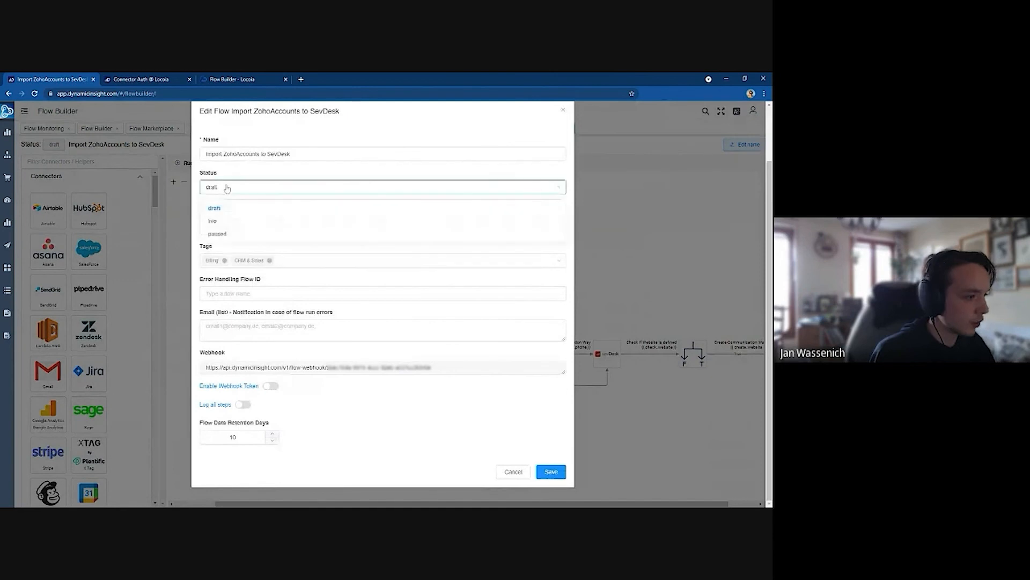
click(229, 223)
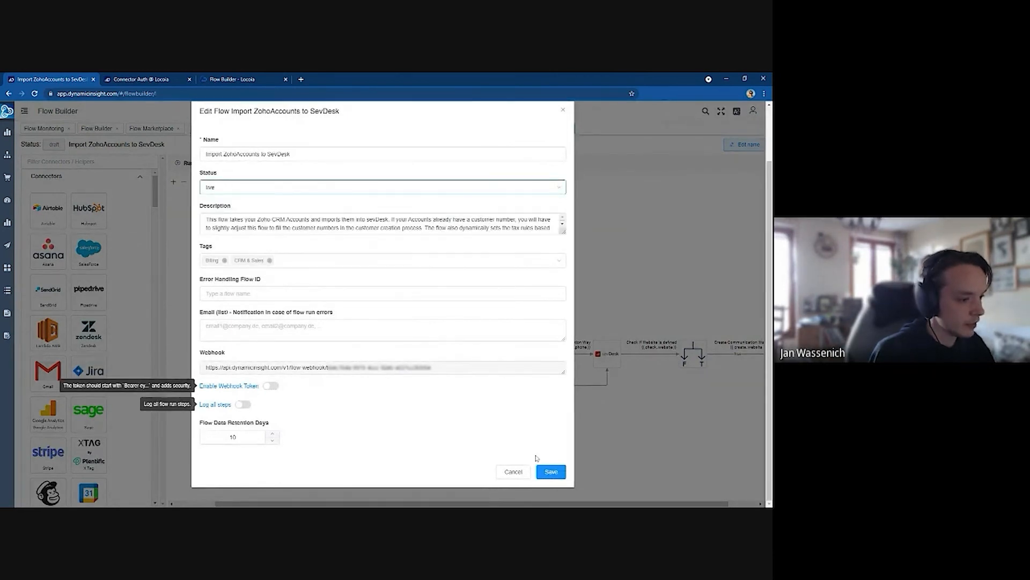
click(268, 329)
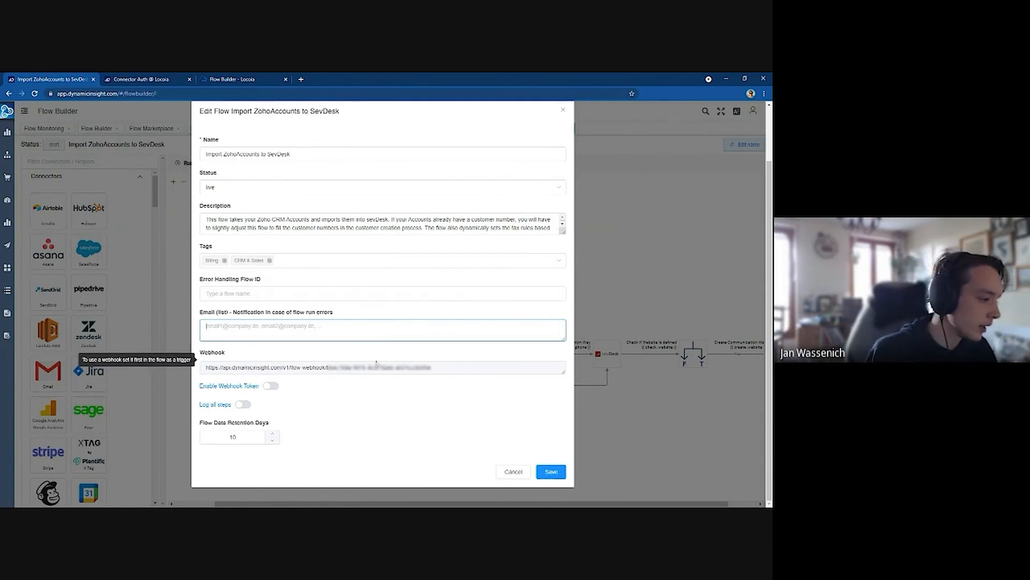
click(236, 436)
double_click(233, 437)
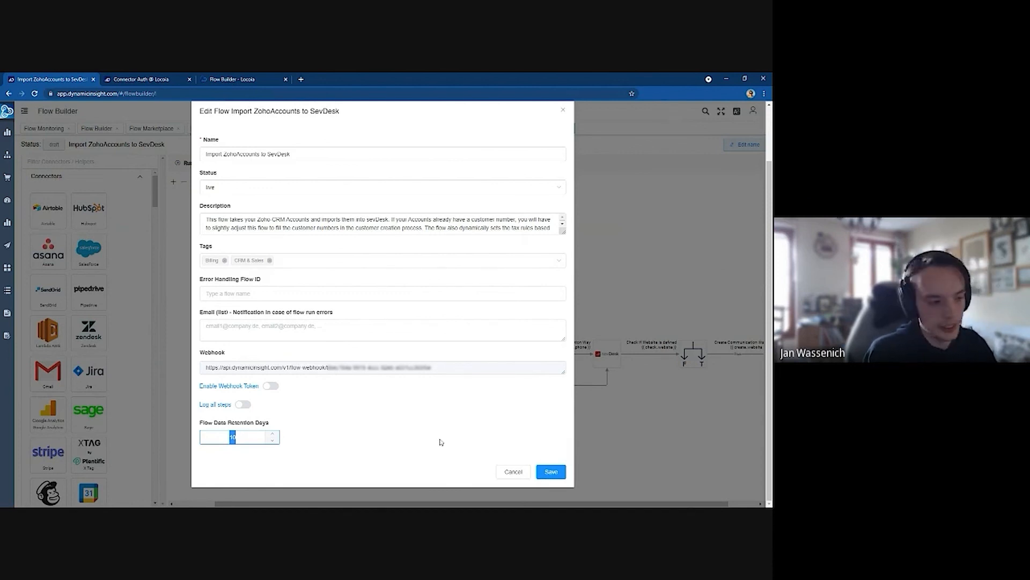
click(543, 471)
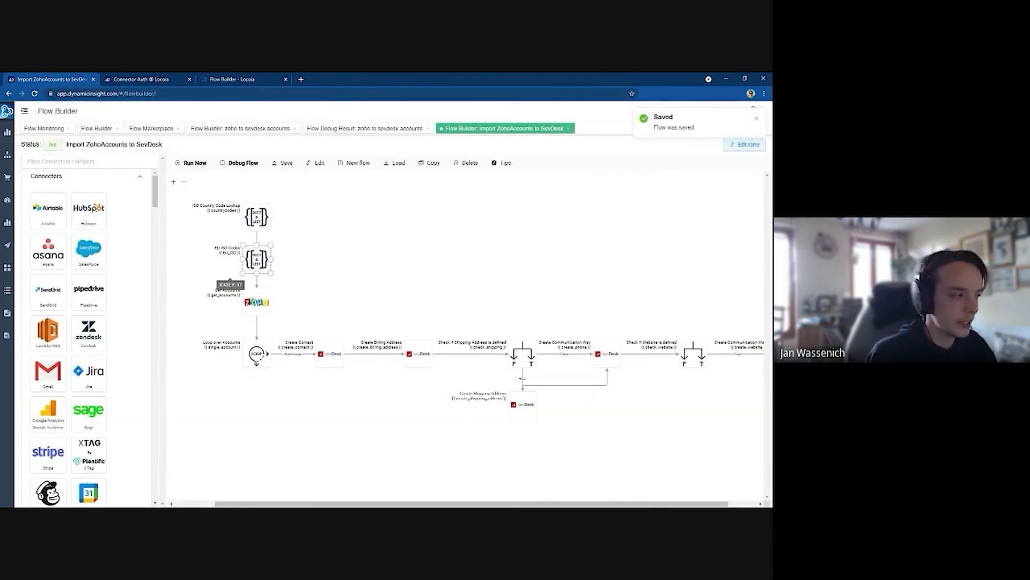
Step: Open the Flow Monitoring page
click(8, 134)
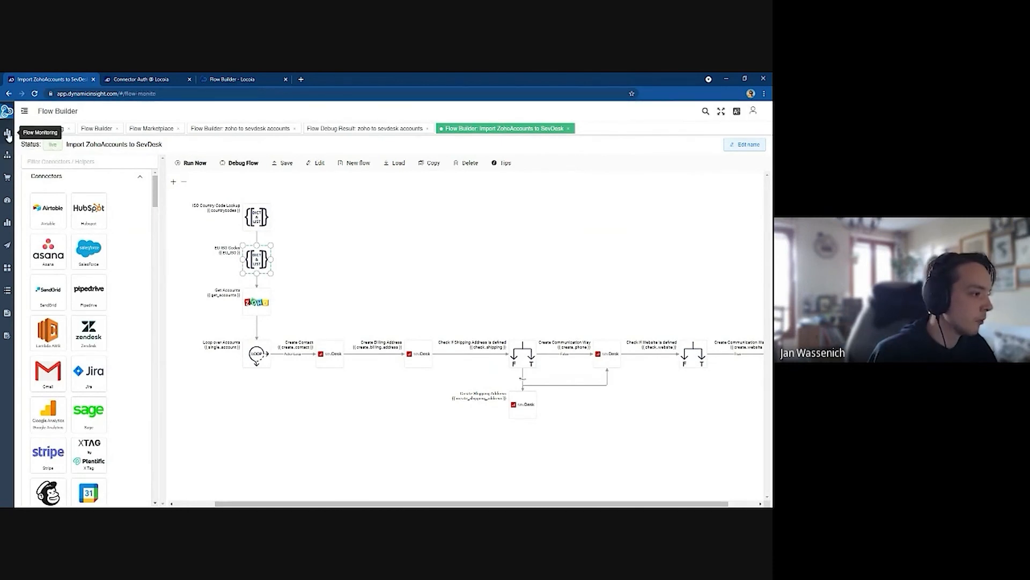